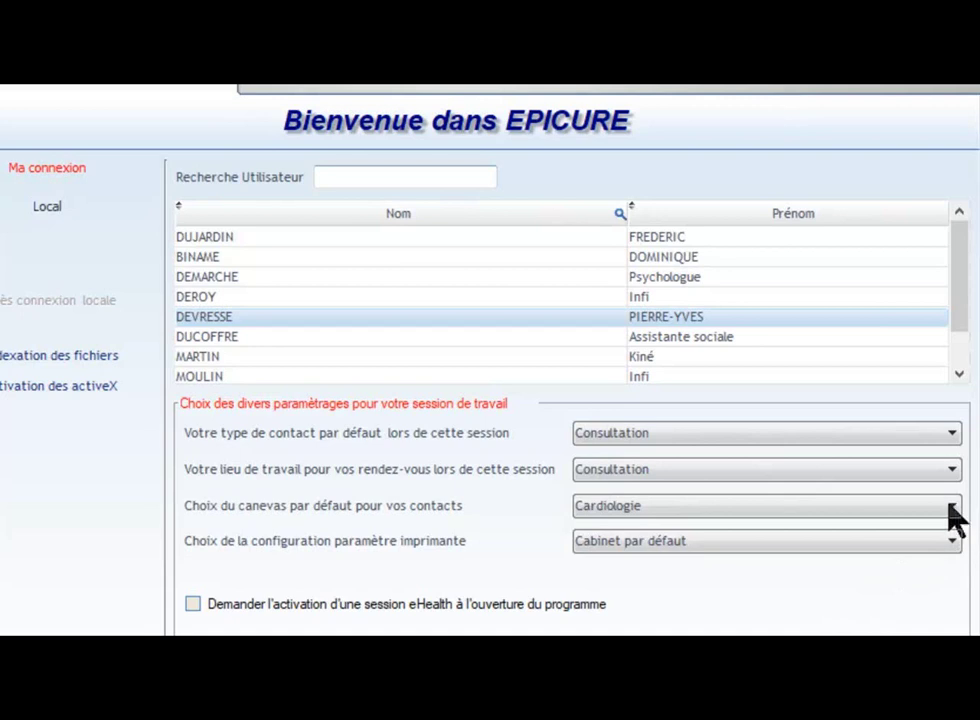
Step: Log into EPICURE with Medecine générale (SOAP) as the default consultation template
{"action": "left_click", "coordinate": [952, 512]}
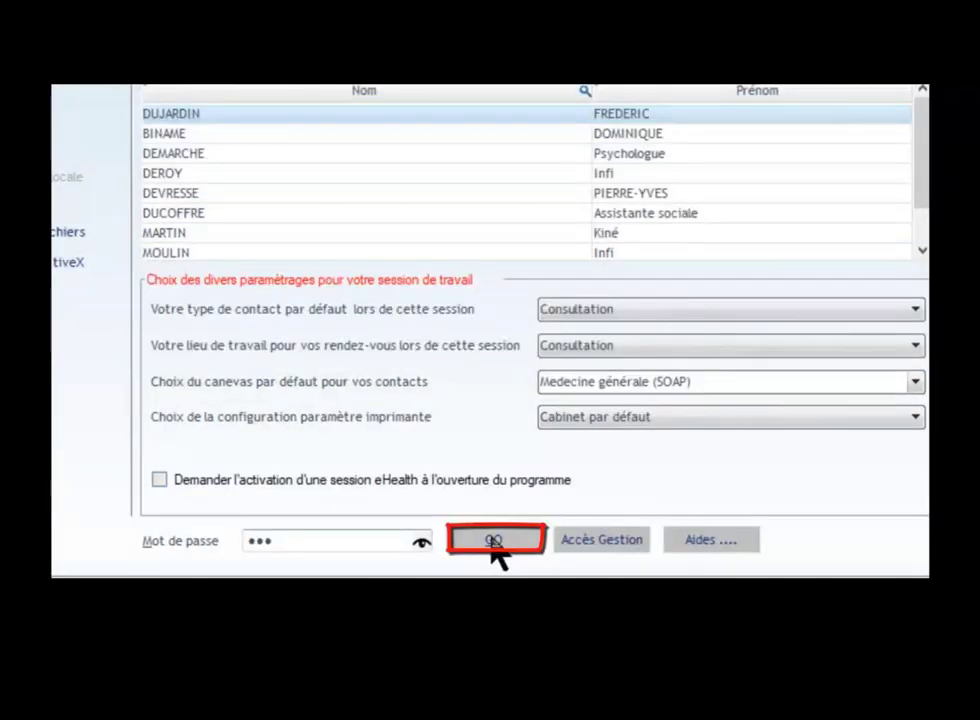
{"action": "left_click", "coordinate": [493, 541]}
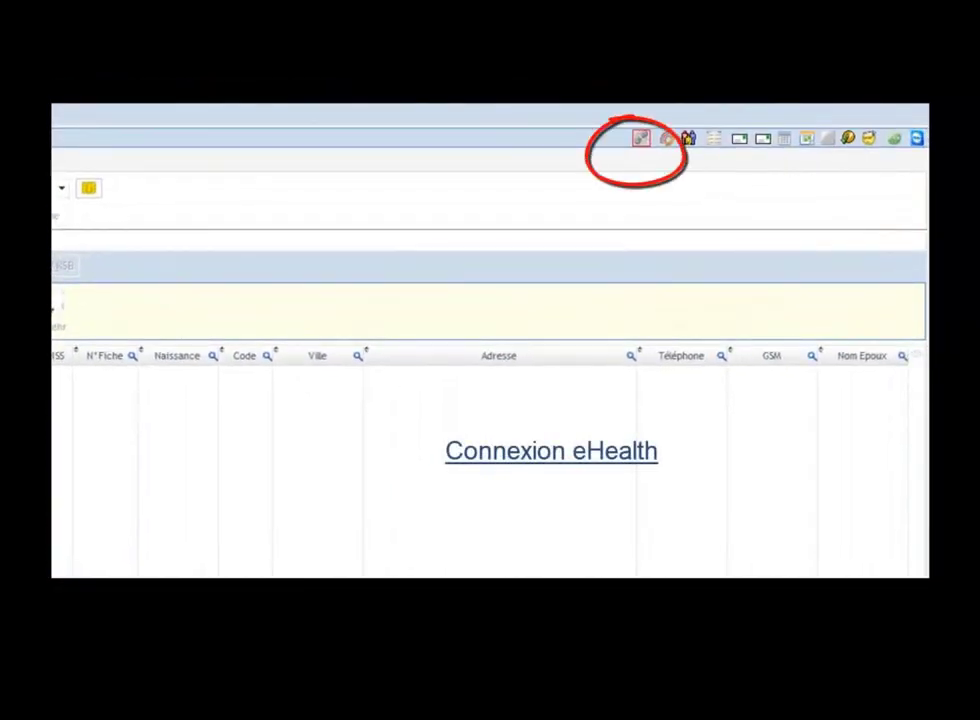
Step: Connect to eHealth by validating the certificate password
{"action": "left_click", "coordinate": [639, 141]}
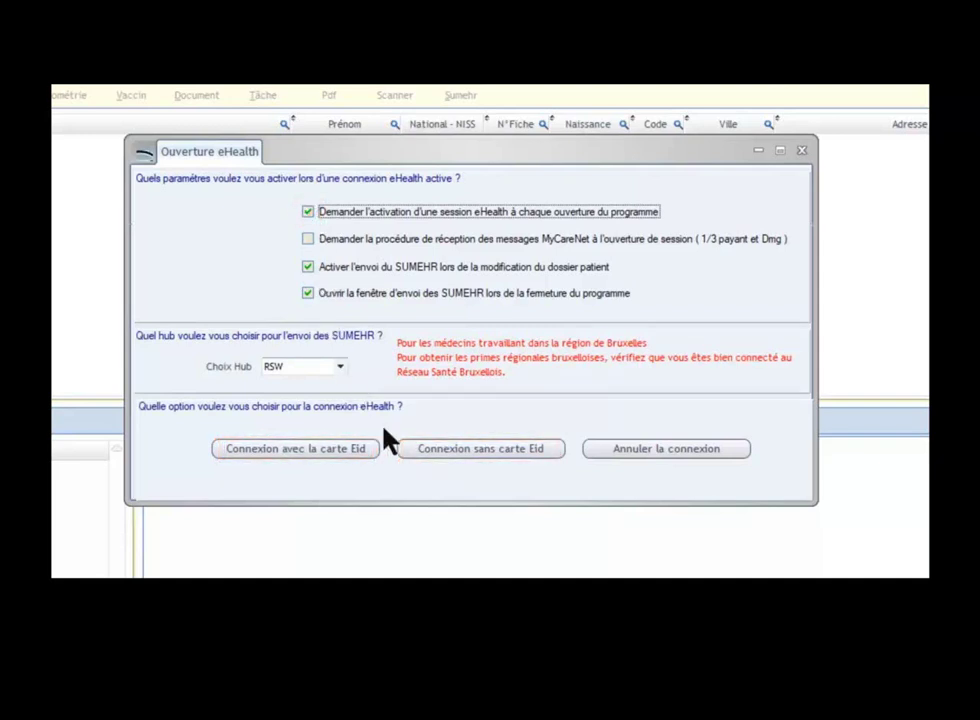
{"action": "left_click", "coordinate": [468, 451]}
{"action": "type", "text": "••••••••••"}
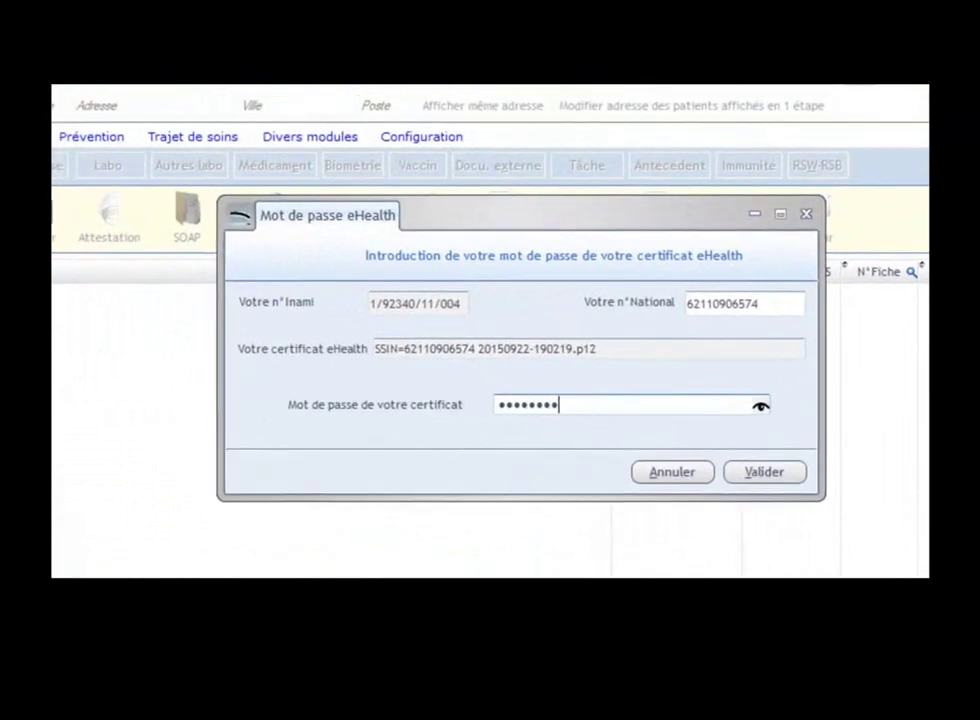
{"action": "key", "text": "Return"}
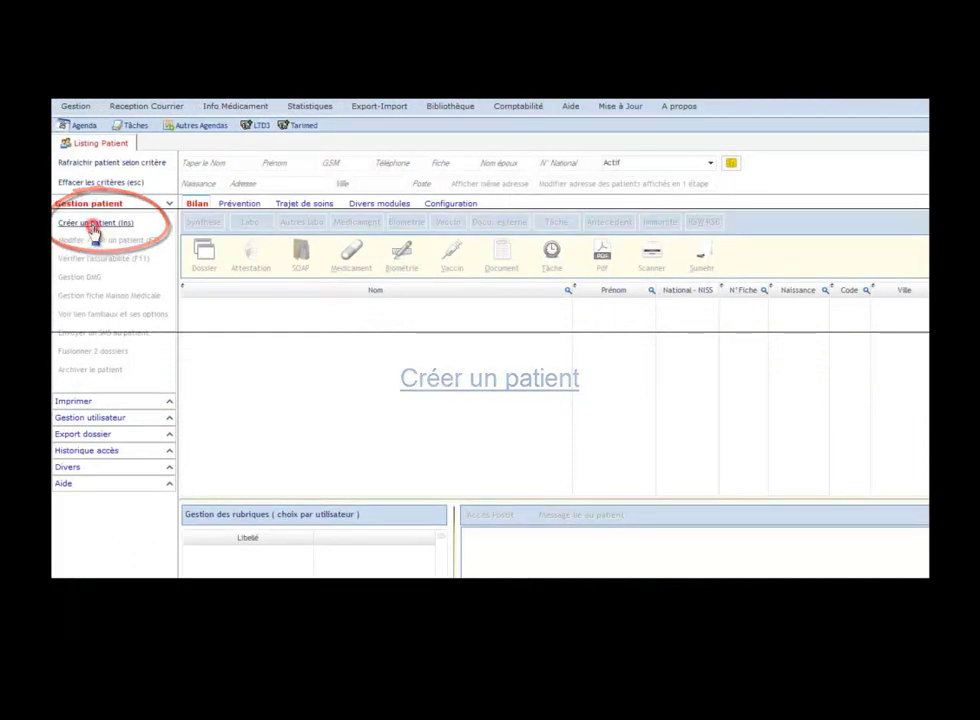
Step: Create a patient from the eID card, transfer the insurability details, and save the record
{"action": "left_click", "coordinate": [92, 228]}
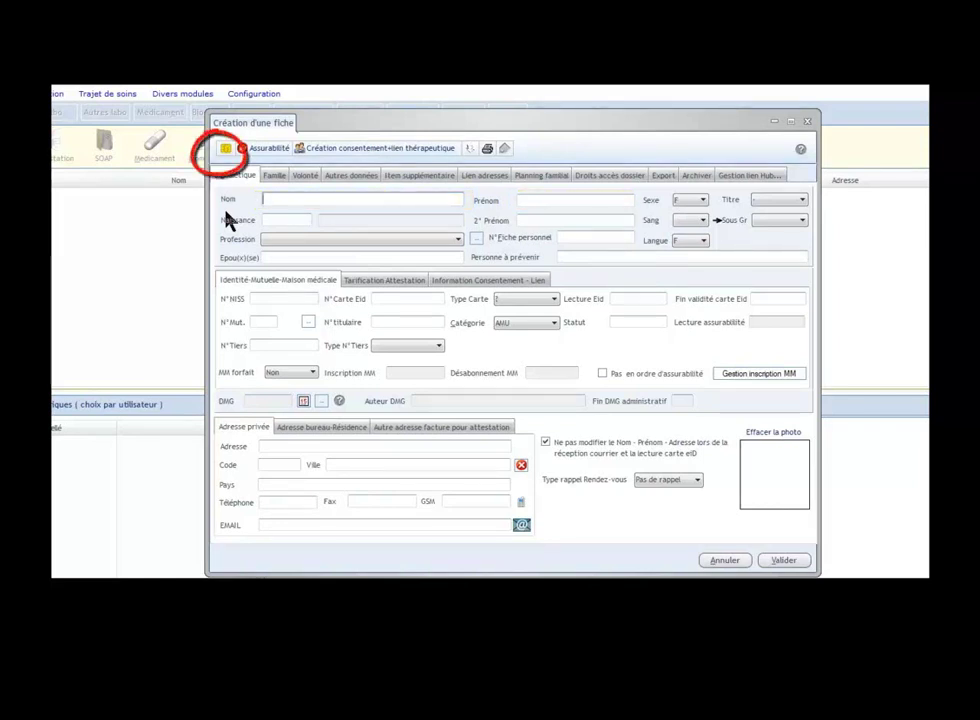
{"action": "left_click", "coordinate": [226, 150]}
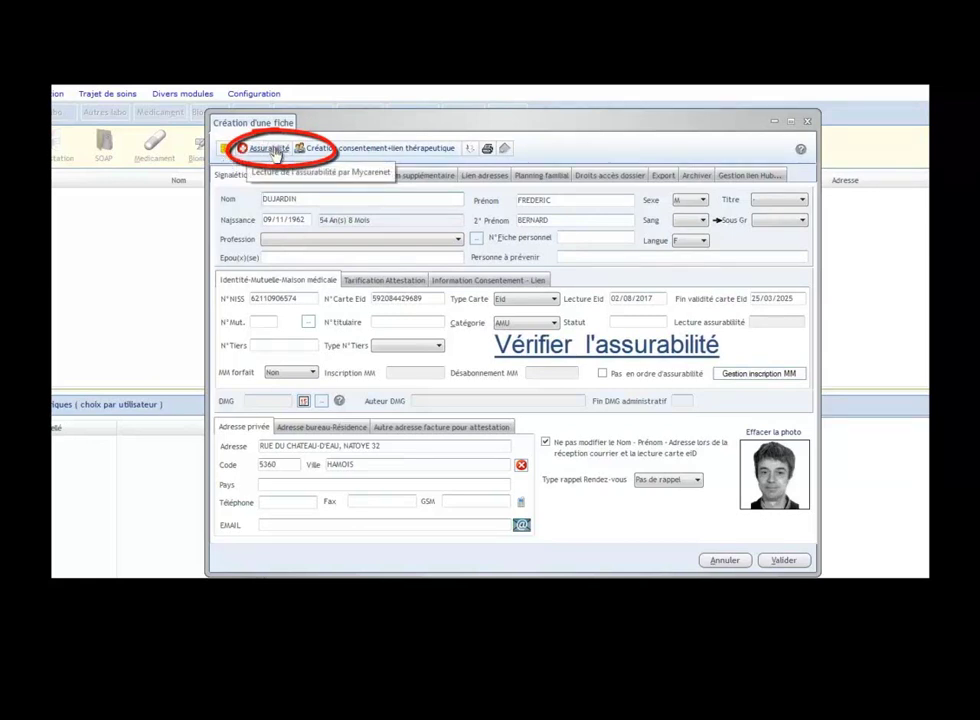
{"action": "left_click", "coordinate": [274, 150]}
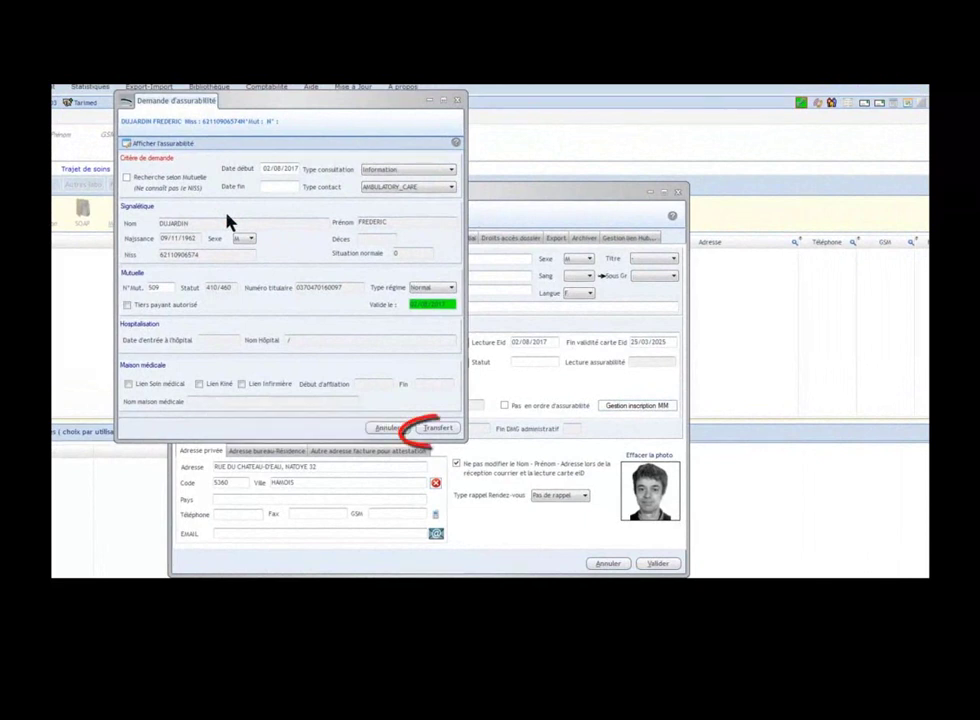
{"action": "left_click", "coordinate": [446, 429]}
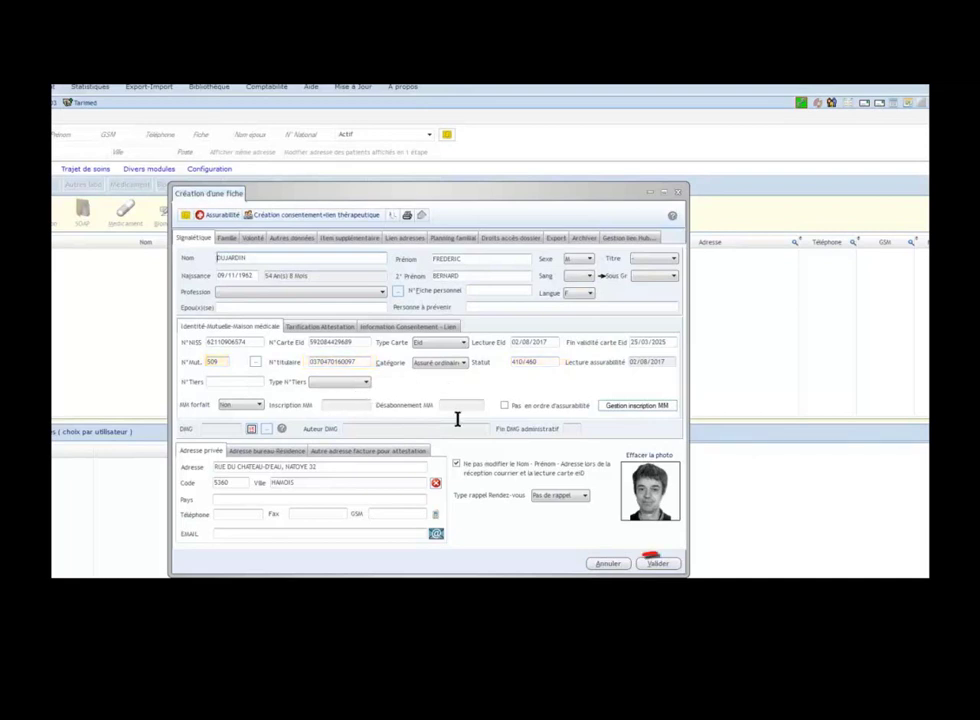
{"action": "left_click", "coordinate": [658, 566]}
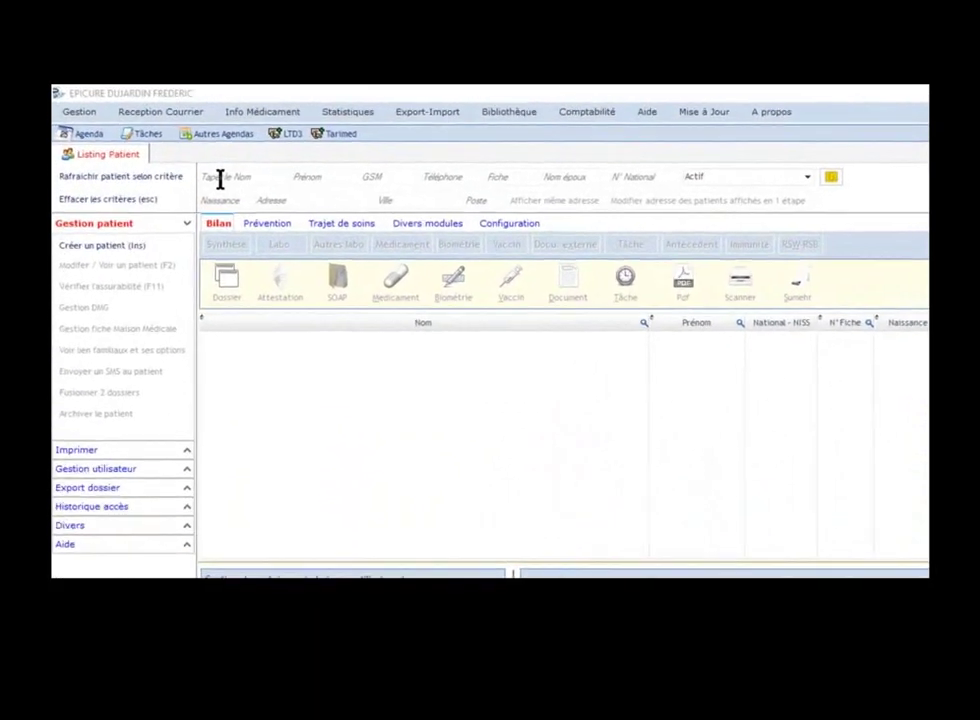
Step: Search patients for 'DUC', select the match, and expand the Imprimer and Export dossier options
{"action": "left_click", "coordinate": [220, 178]}
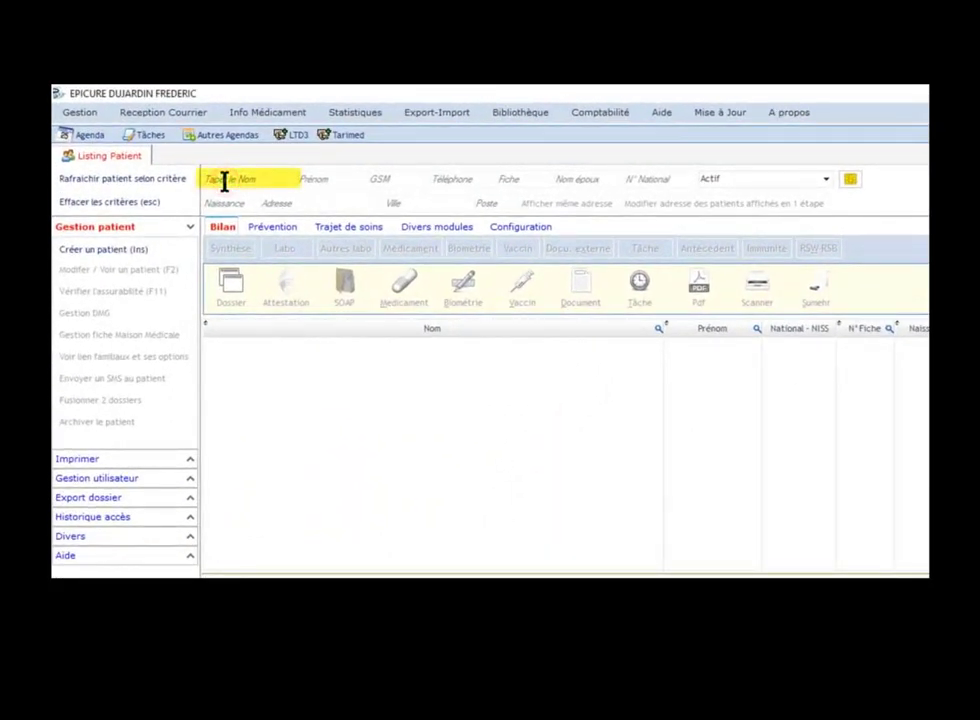
{"action": "type", "text": "DUC"}
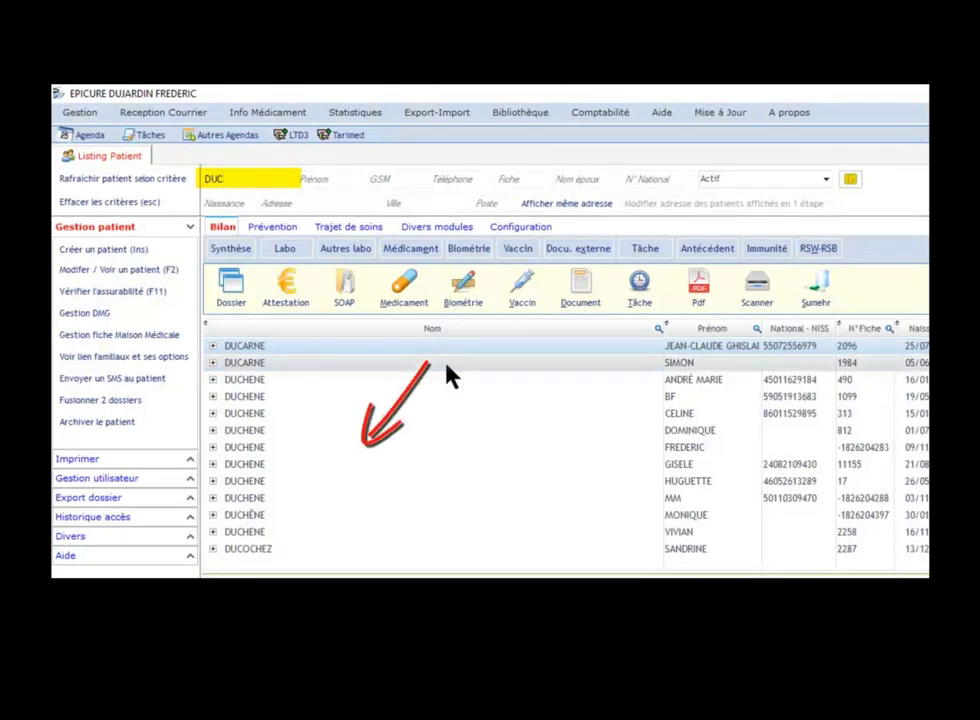
{"action": "left_click", "coordinate": [466, 446]}
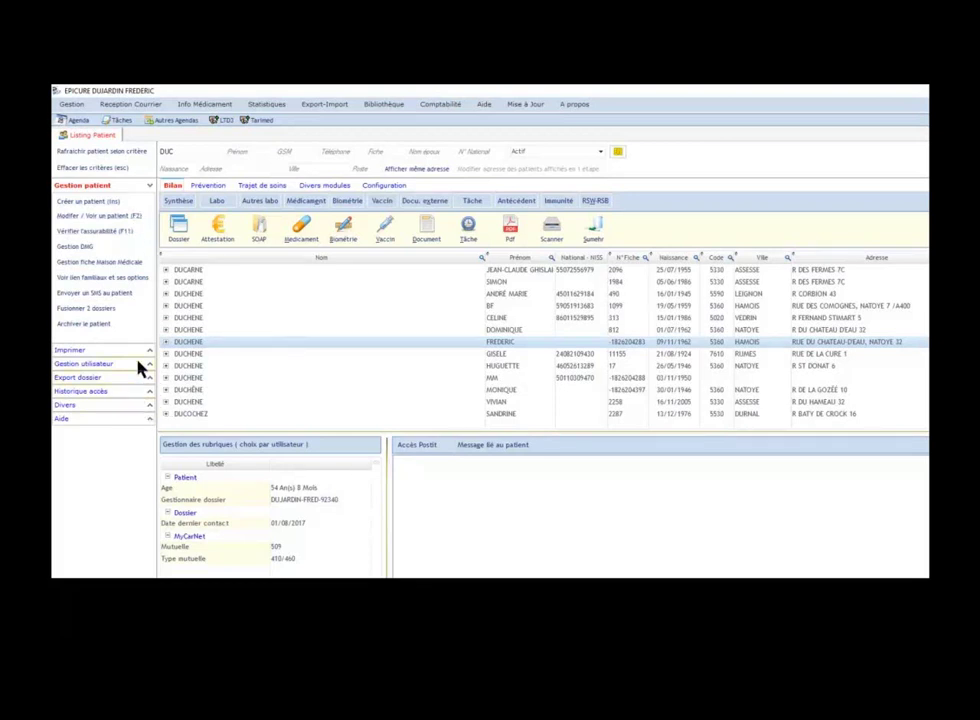
{"action": "left_click", "coordinate": [86, 352]}
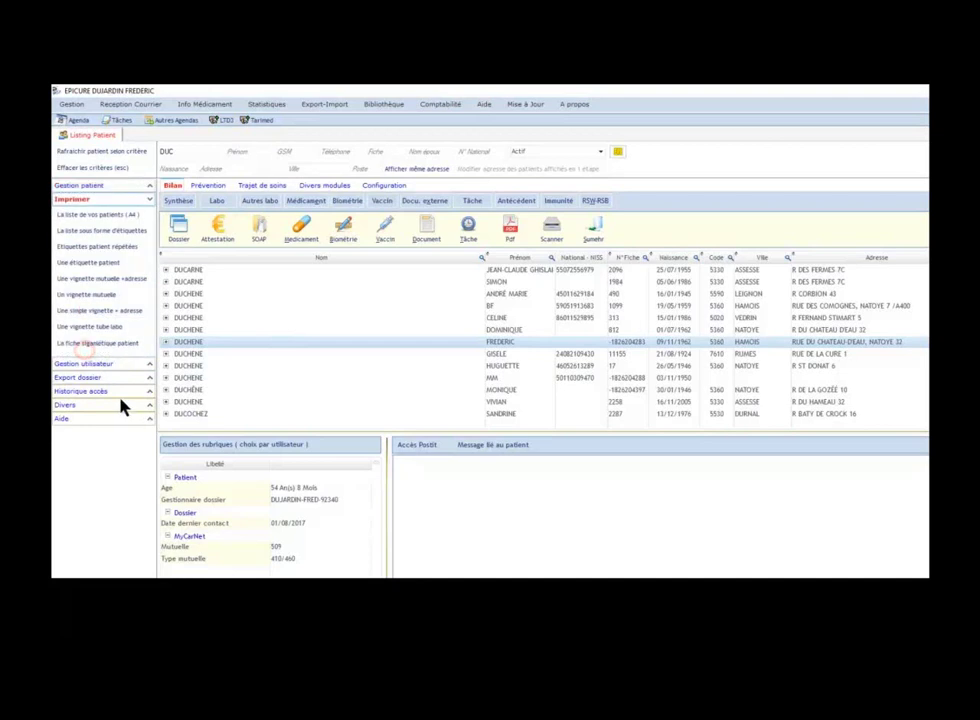
{"action": "left_click", "coordinate": [88, 378]}
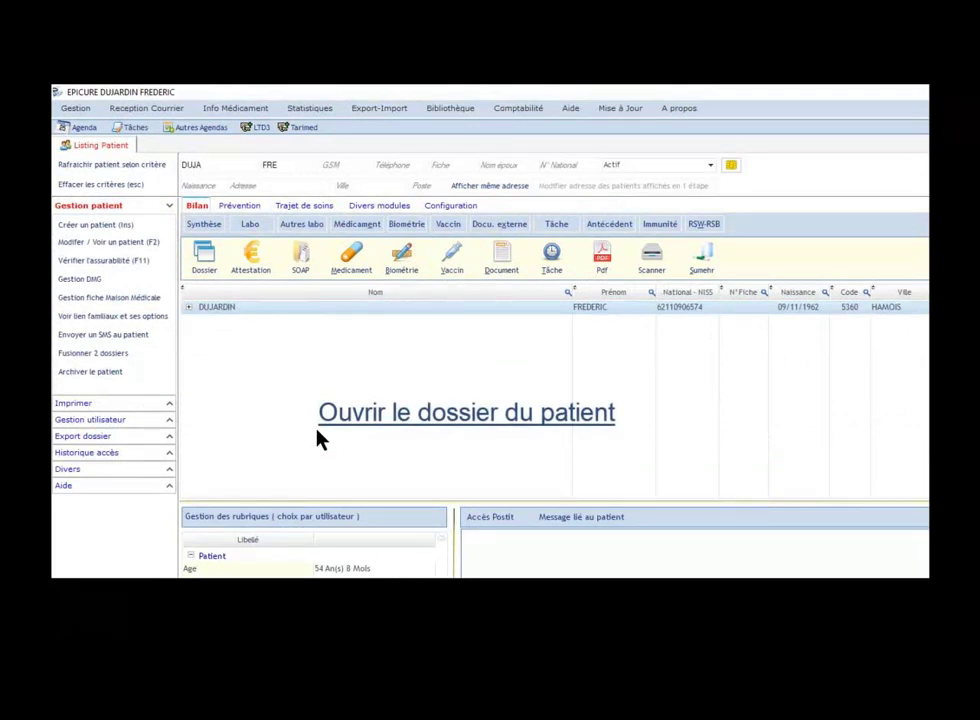
{"action": "double_click", "coordinate": [260, 312]}
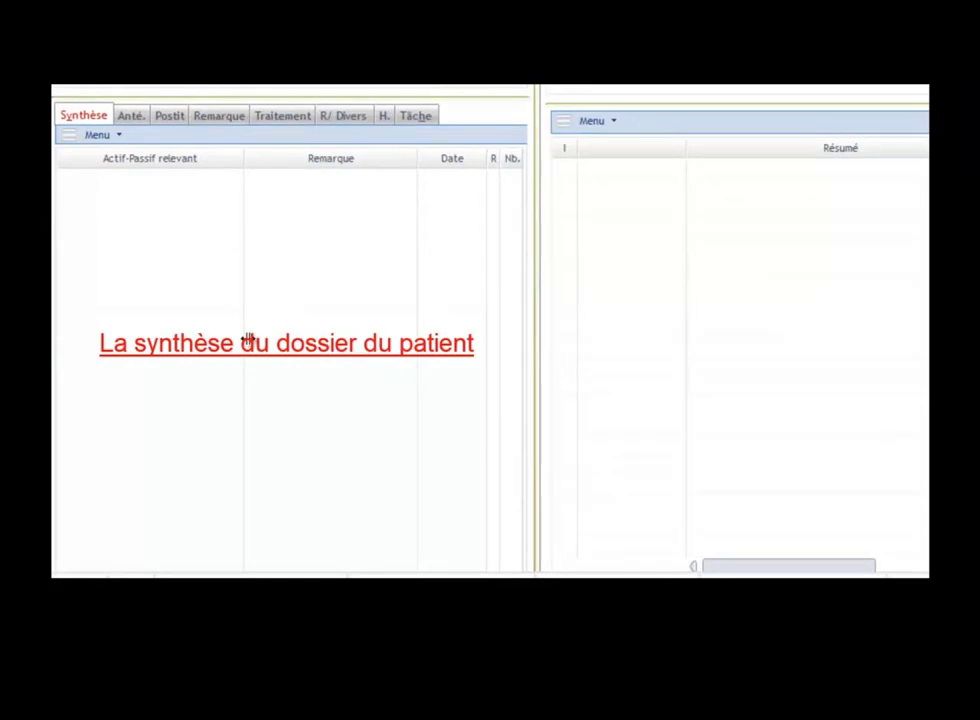
{"action": "left_click", "coordinate": [282, 116]}
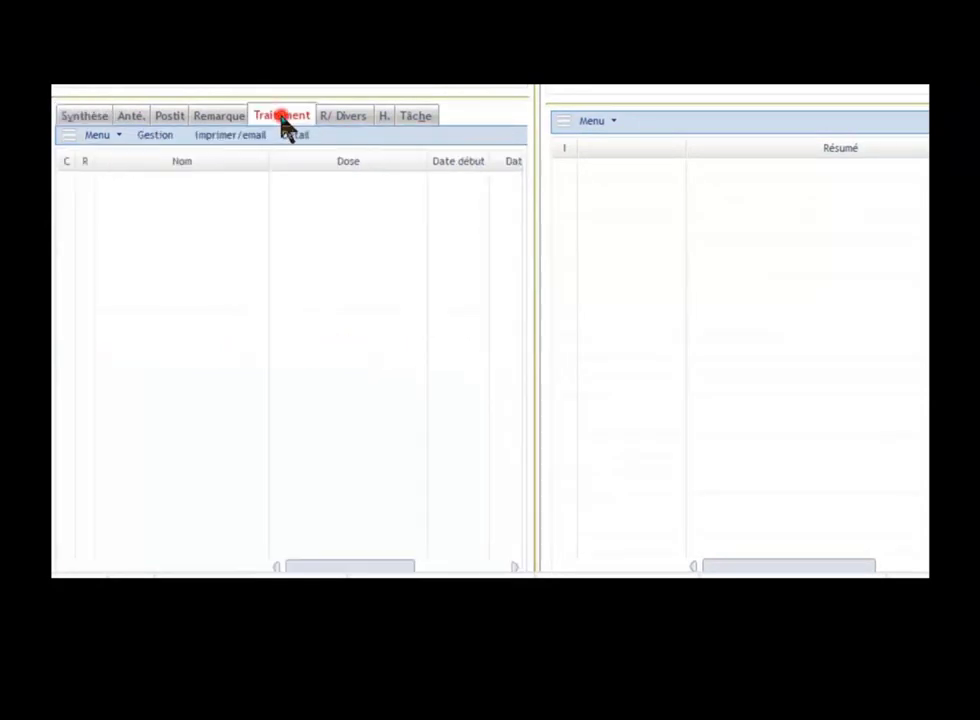
{"action": "left_click", "coordinate": [340, 116]}
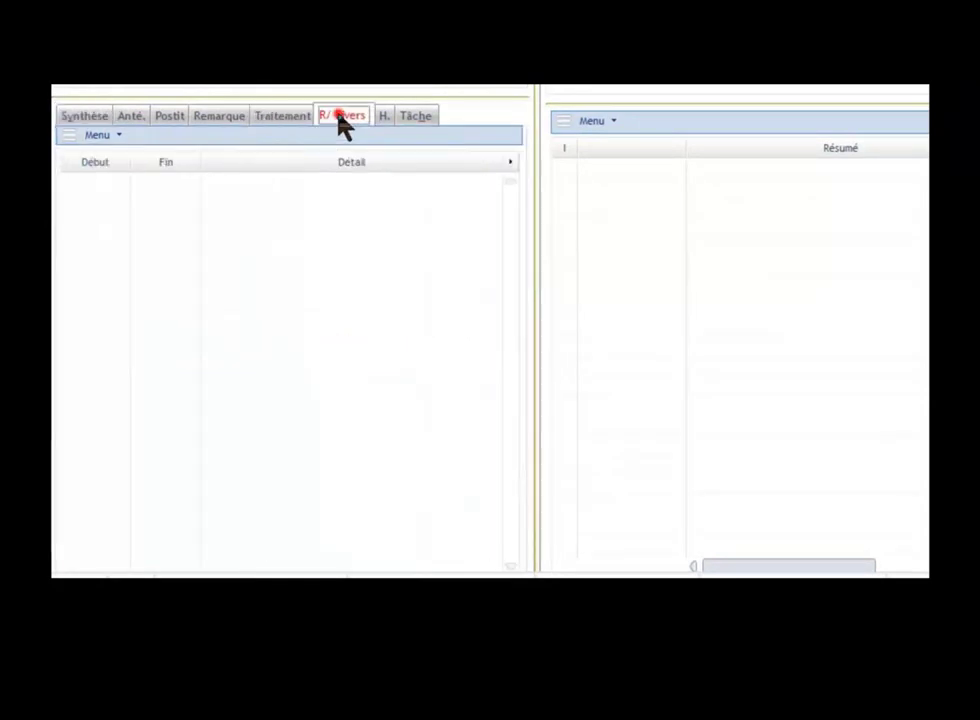
{"action": "left_click", "coordinate": [415, 116]}
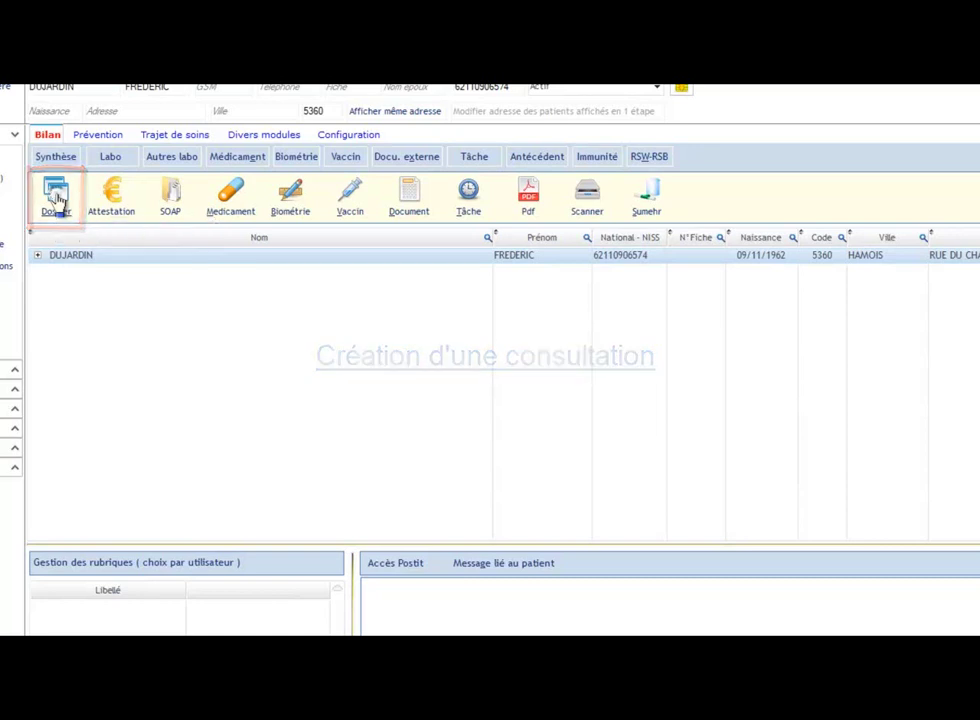
Step: Create a new consultation from the patient's dossier and apply the service's default template
{"action": "left_click", "coordinate": [57, 200]}
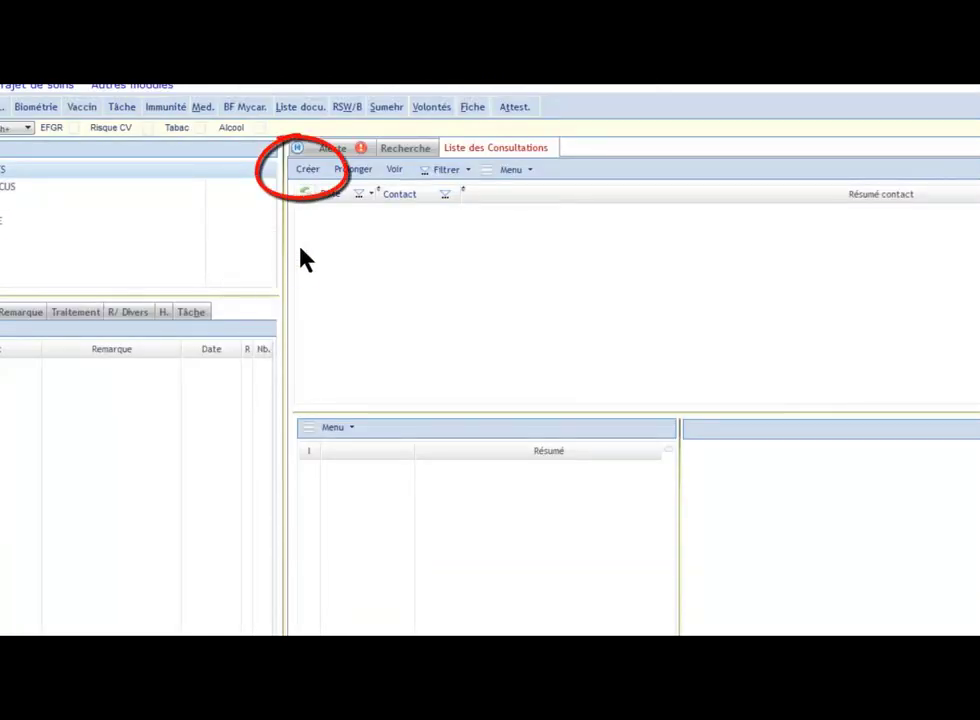
{"action": "left_click", "coordinate": [308, 172]}
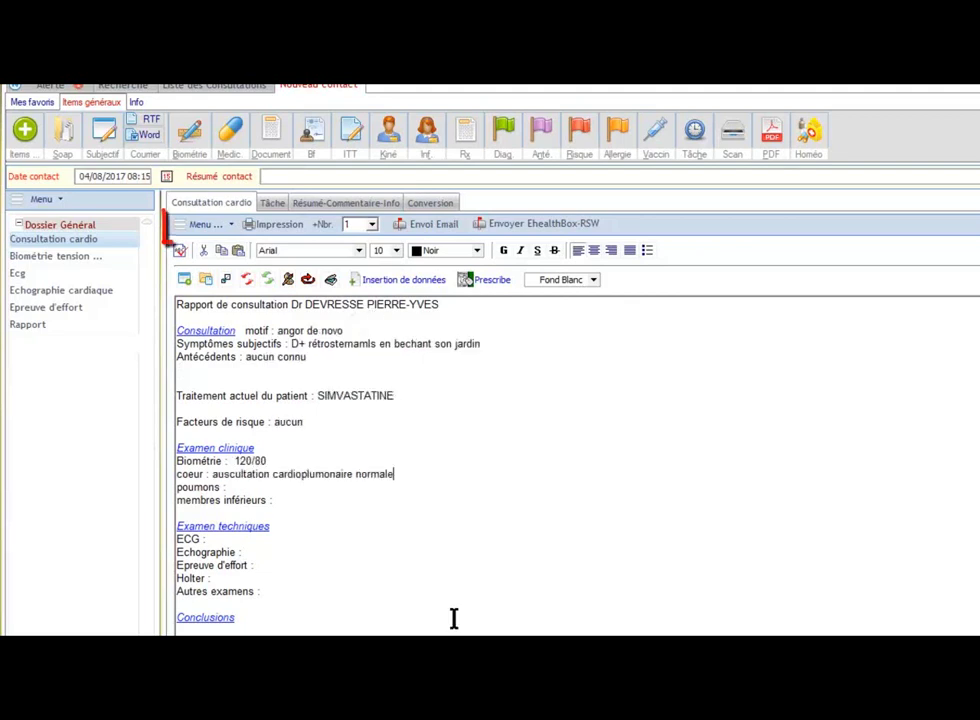
{"action": "left_click", "coordinate": [204, 228]}
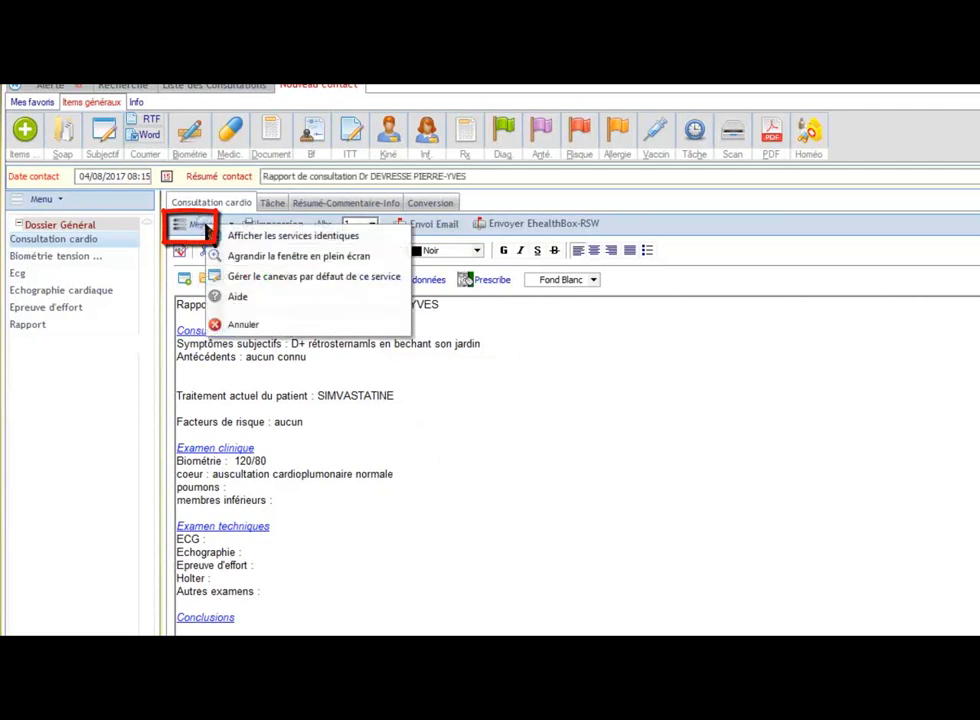
{"action": "left_click", "coordinate": [287, 279]}
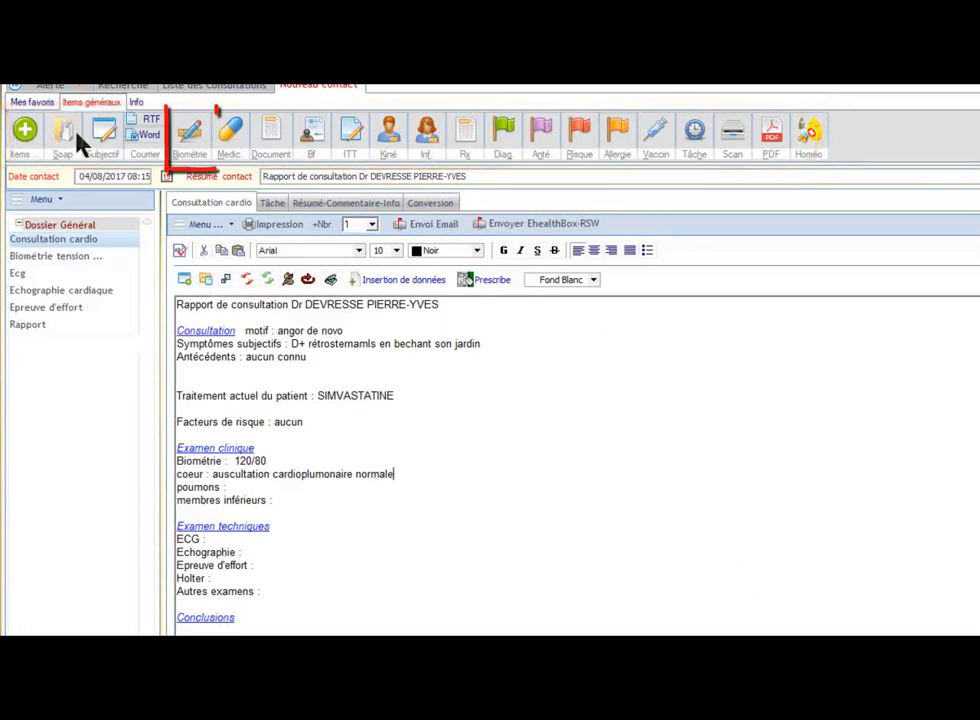
Step: Add a 120/80 blood pressure and a 5-day incapacity certificate from 04/08/2017 to 08/08/2017
{"action": "left_click", "coordinate": [193, 143]}
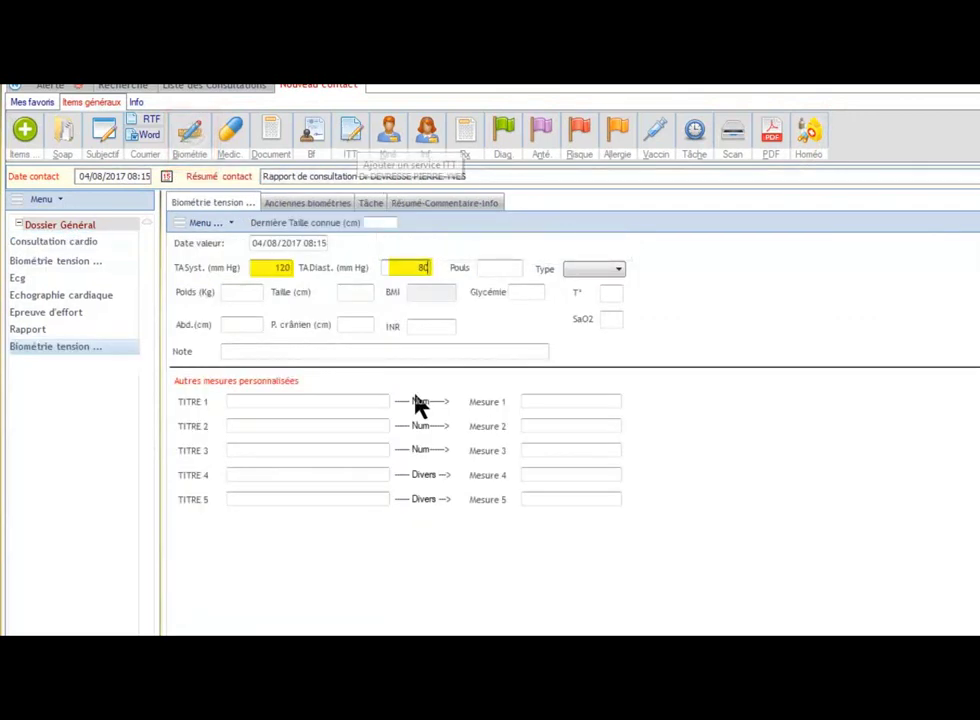
{"action": "left_click", "coordinate": [350, 148]}
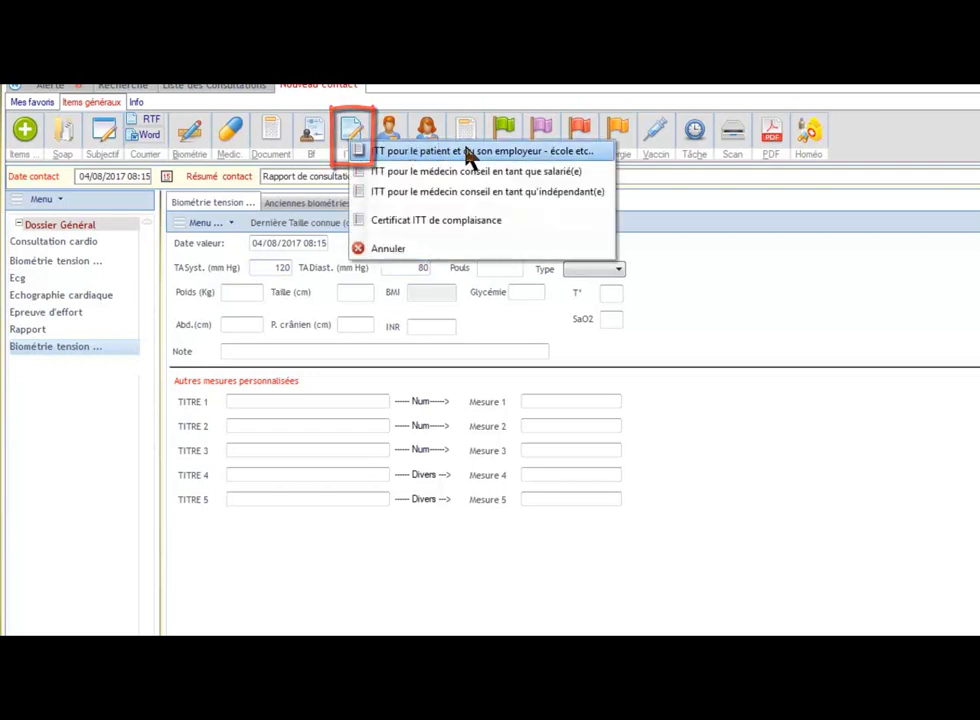
{"action": "left_click", "coordinate": [466, 152]}
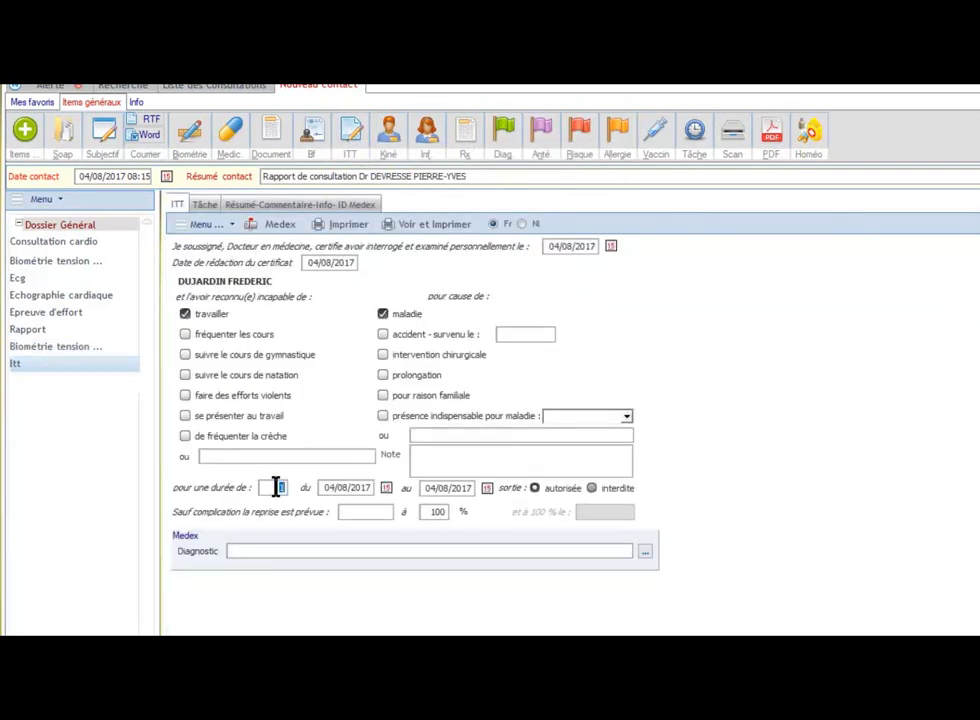
{"action": "type", "text": "5"}
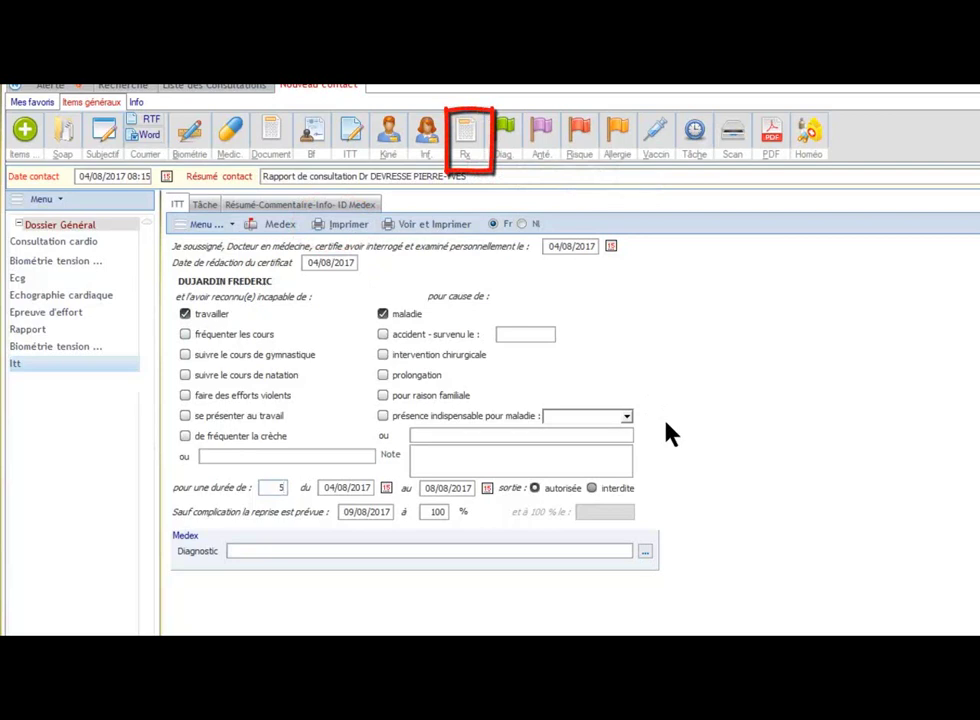
Step: Request an RX THORAX F-P X-ray and search the coded diagnosis terms for 'angor'
{"action": "left_click", "coordinate": [467, 143]}
{"action": "left_click", "coordinate": [273, 300]}
{"action": "type", "text": "THO"}
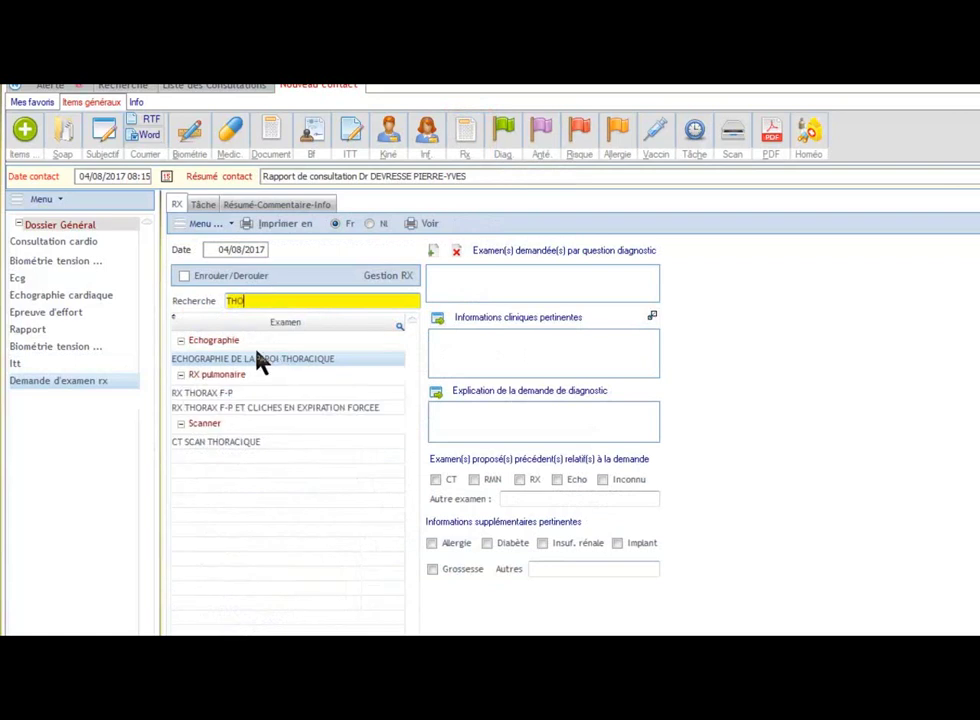
{"action": "left_click", "coordinate": [218, 395]}
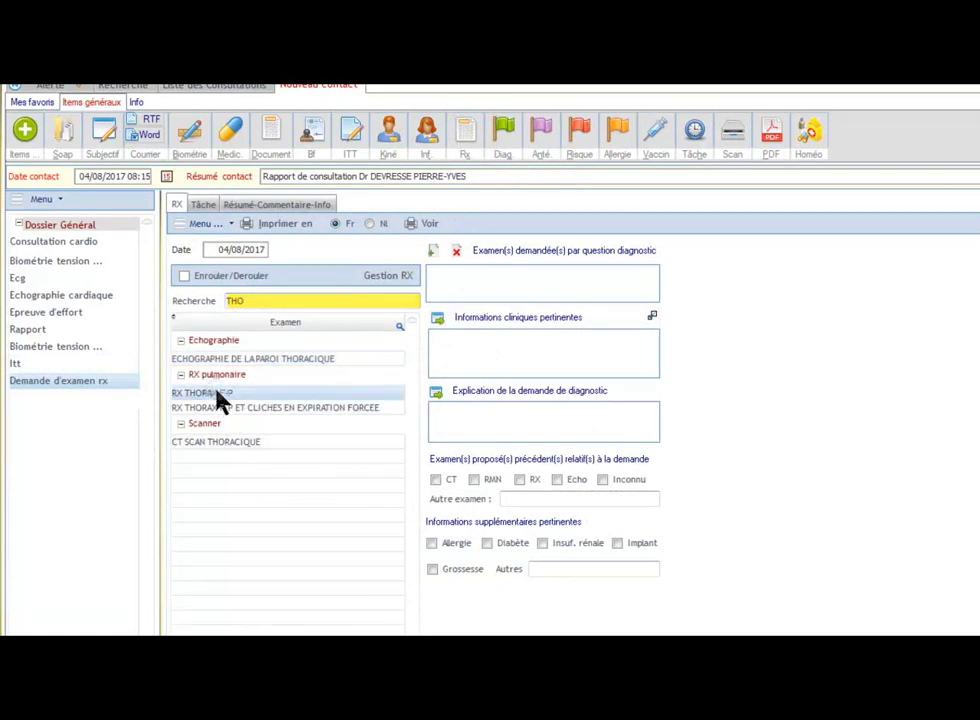
{"action": "double_click", "coordinate": [218, 395]}
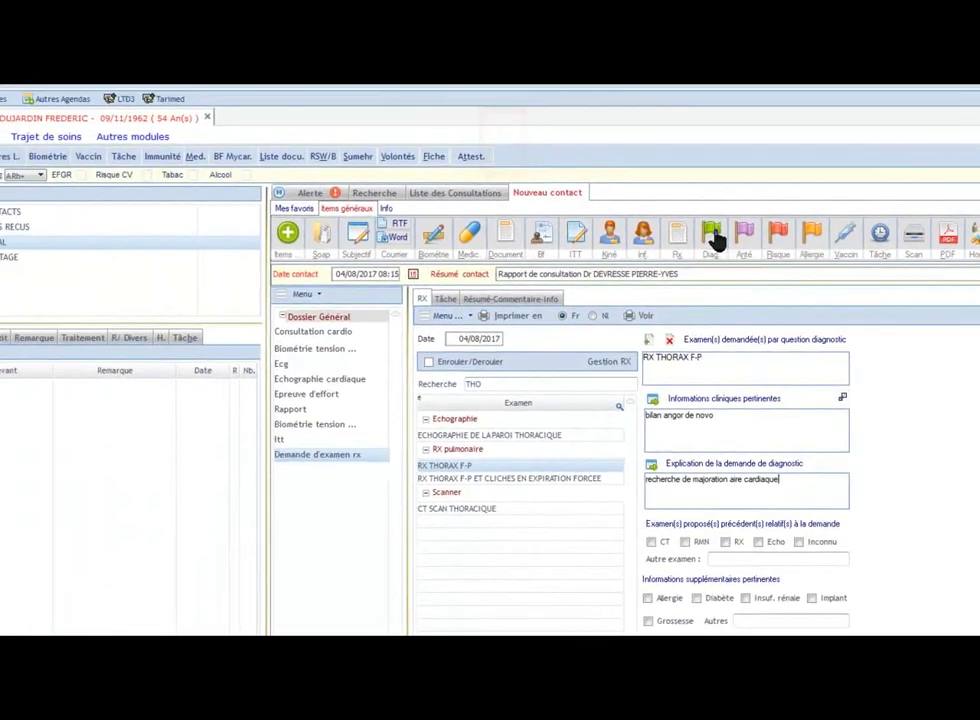
{"action": "left_click", "coordinate": [505, 138]}
{"action": "type", "text": "angor"}
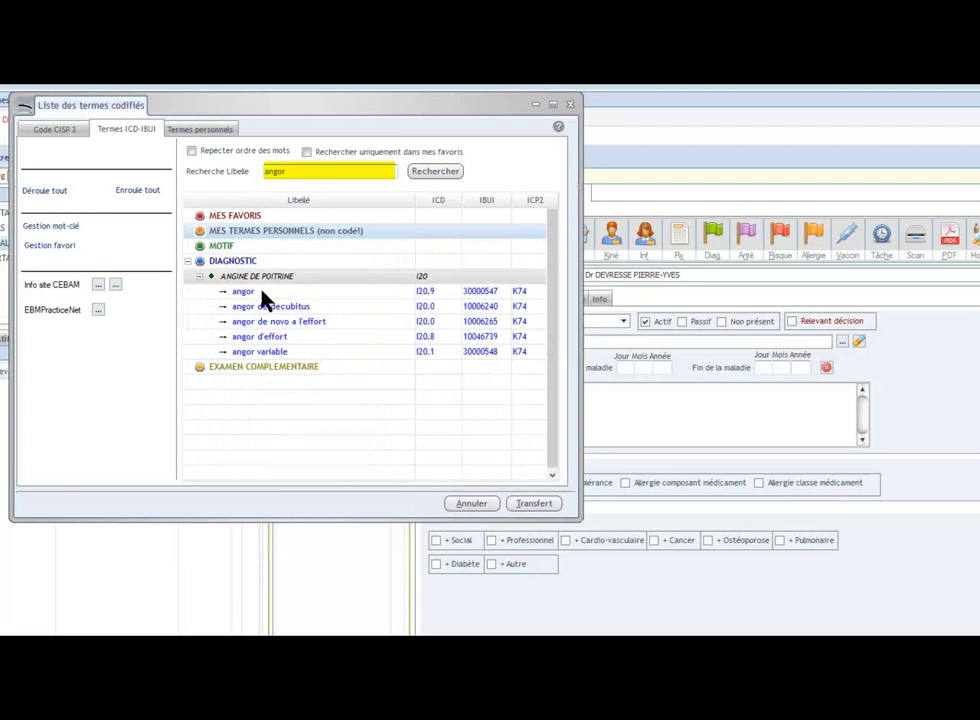
Step: Record the diagnosis 'angor de novo a l'effort' with the remark 'en bêchant son jardin'
{"action": "left_click", "coordinate": [340, 333]}
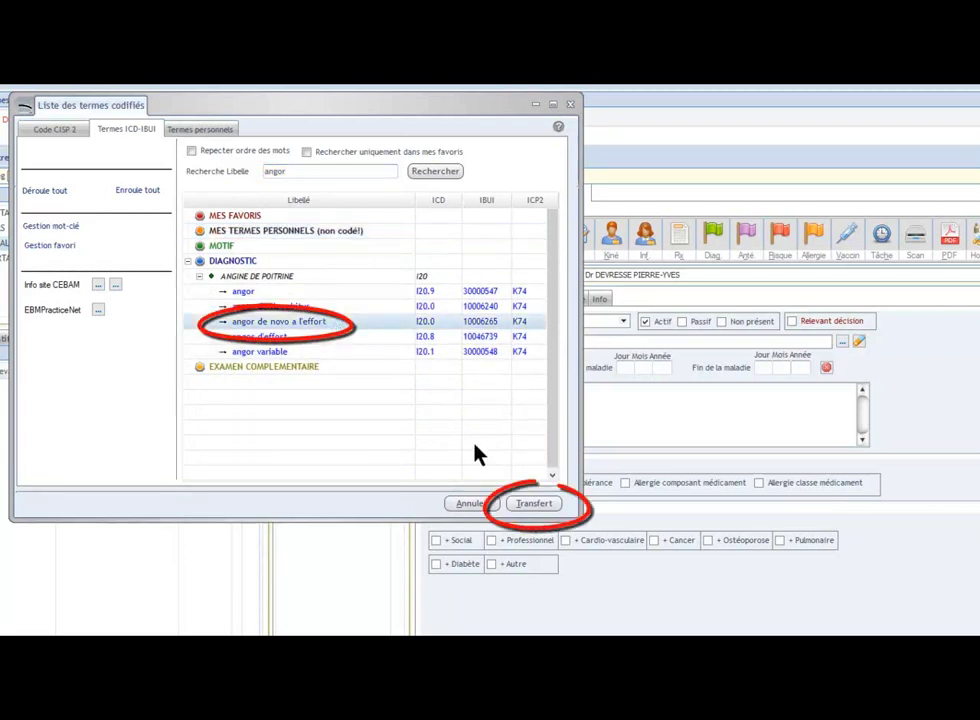
{"action": "left_click", "coordinate": [541, 510]}
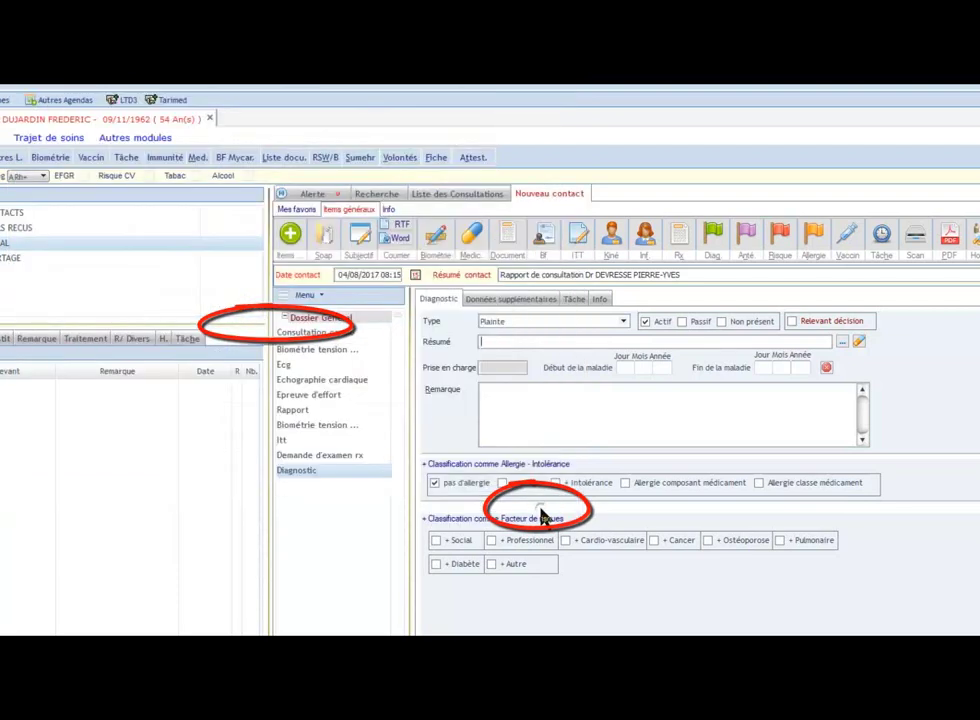
{"action": "left_click", "coordinate": [502, 403]}
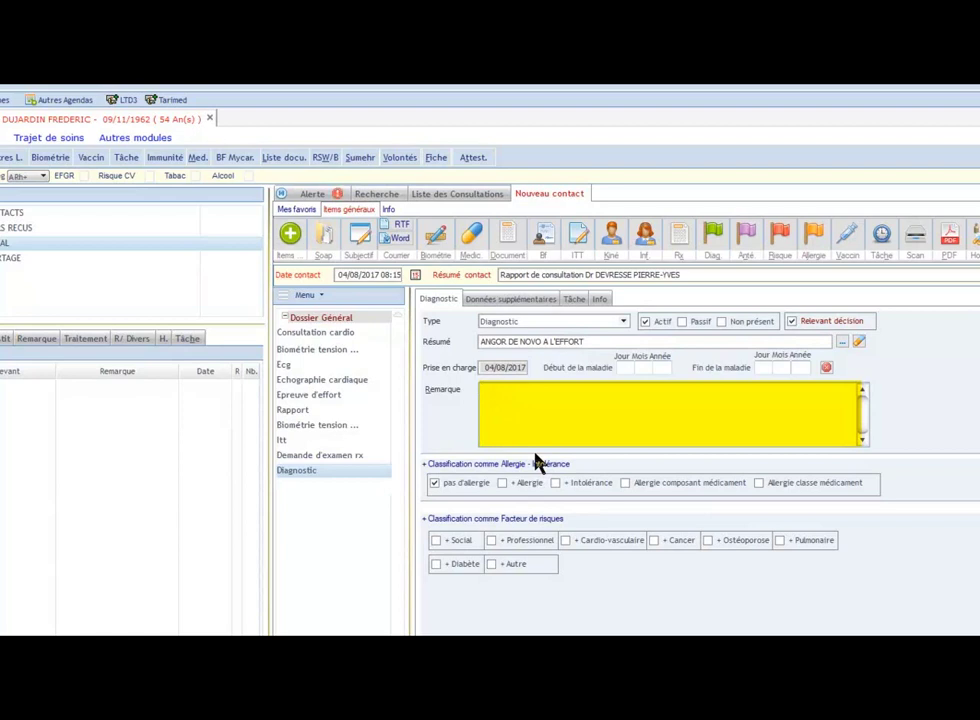
{"action": "type", "text": "en bêchant son jardin"}
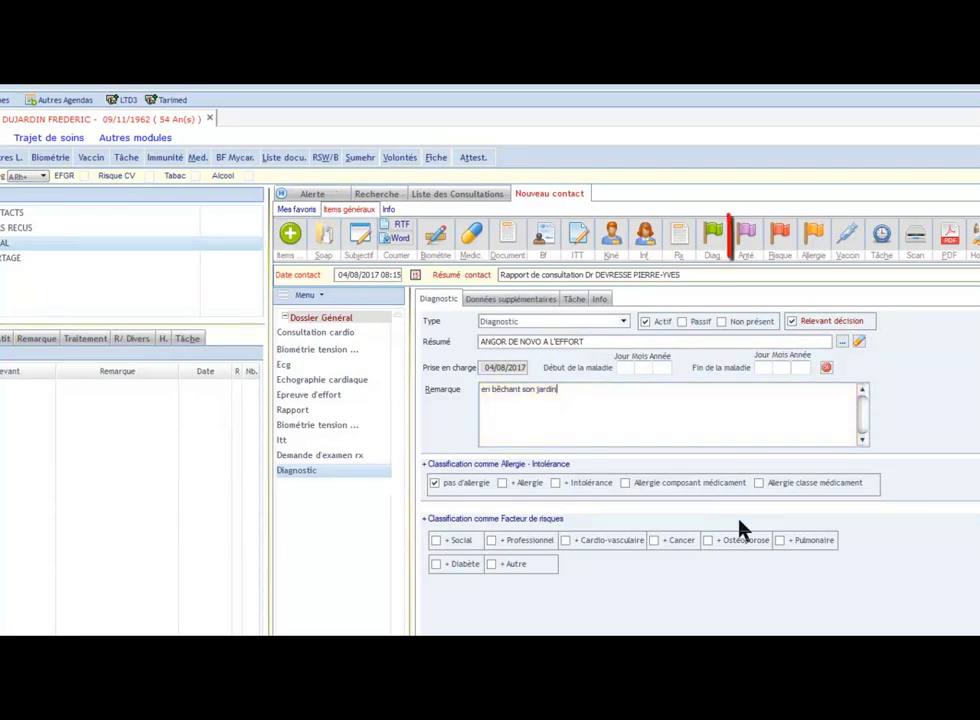
Step: Add infarctus du myocarde as the father's history and return to the cardiology report
{"action": "left_click", "coordinate": [748, 240]}
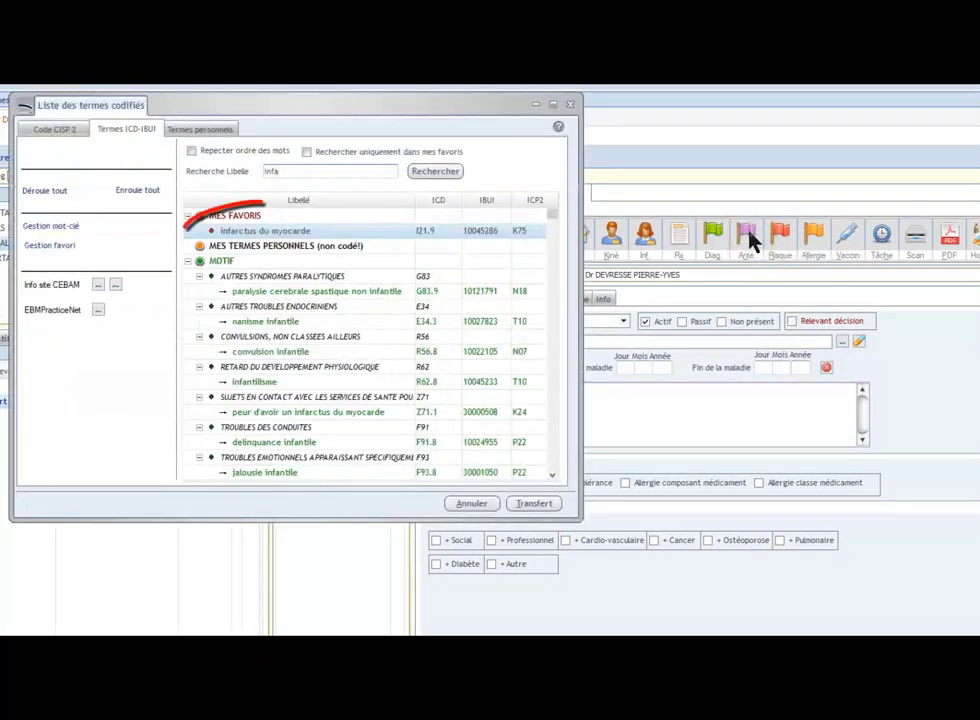
{"action": "left_click", "coordinate": [531, 505]}
{"action": "left_click", "coordinate": [622, 322]}
{"action": "left_click", "coordinate": [622, 322]}
{"action": "left_click", "coordinate": [621, 325]}
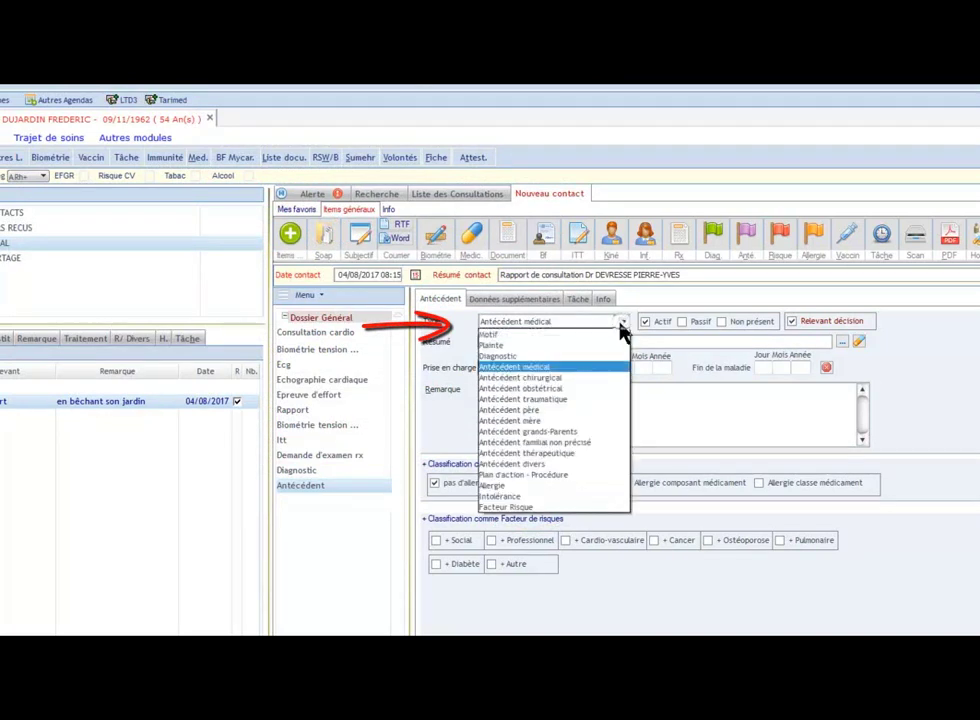
{"action": "left_click", "coordinate": [568, 411]}
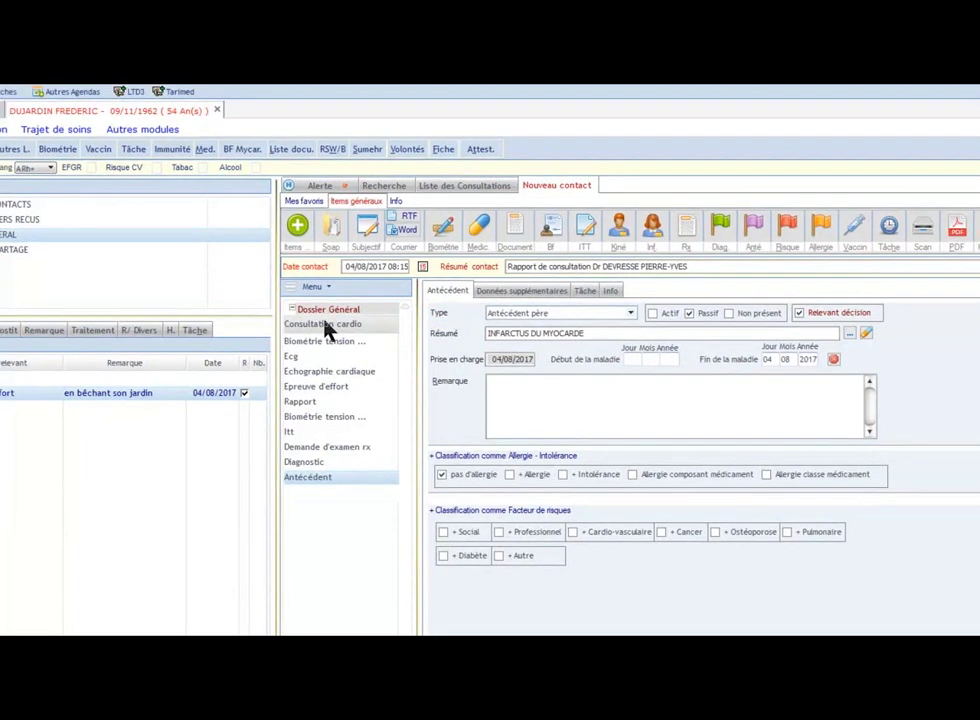
{"action": "left_click", "coordinate": [317, 336]}
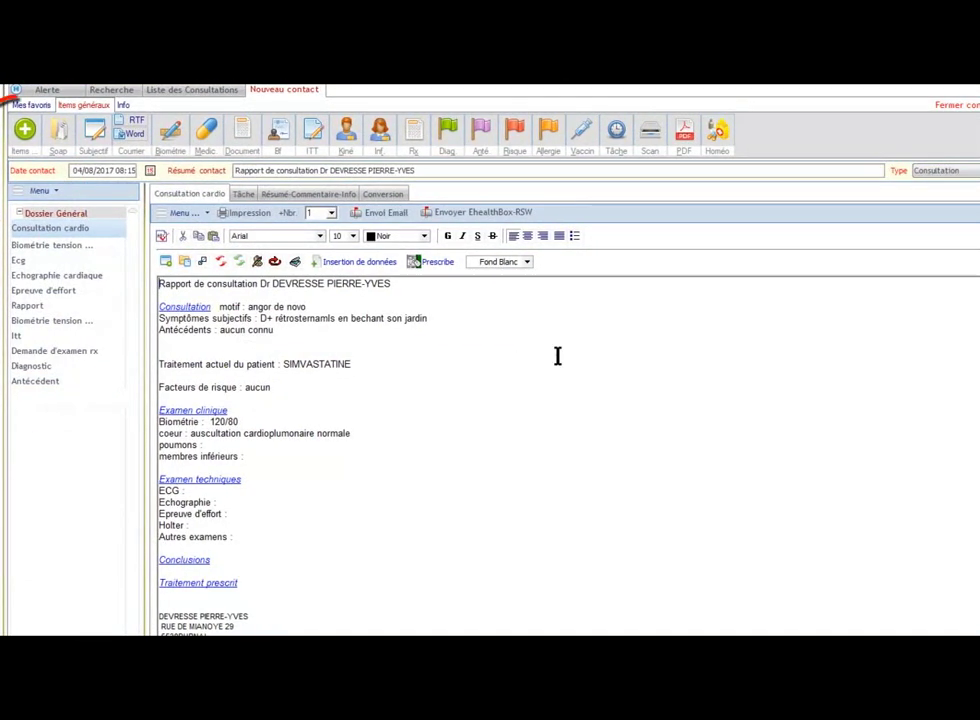
Step: Show the Cardiologie items available to add to the contact
{"action": "left_click", "coordinate": [25, 133]}
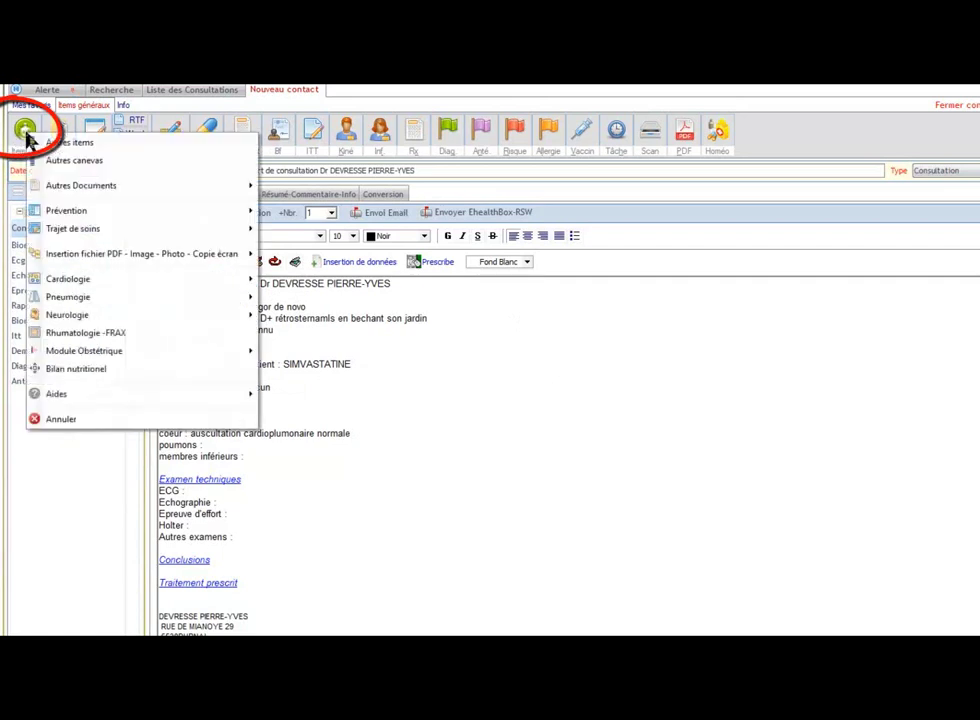
{"action": "mouse_move", "coordinate": [85, 287]}
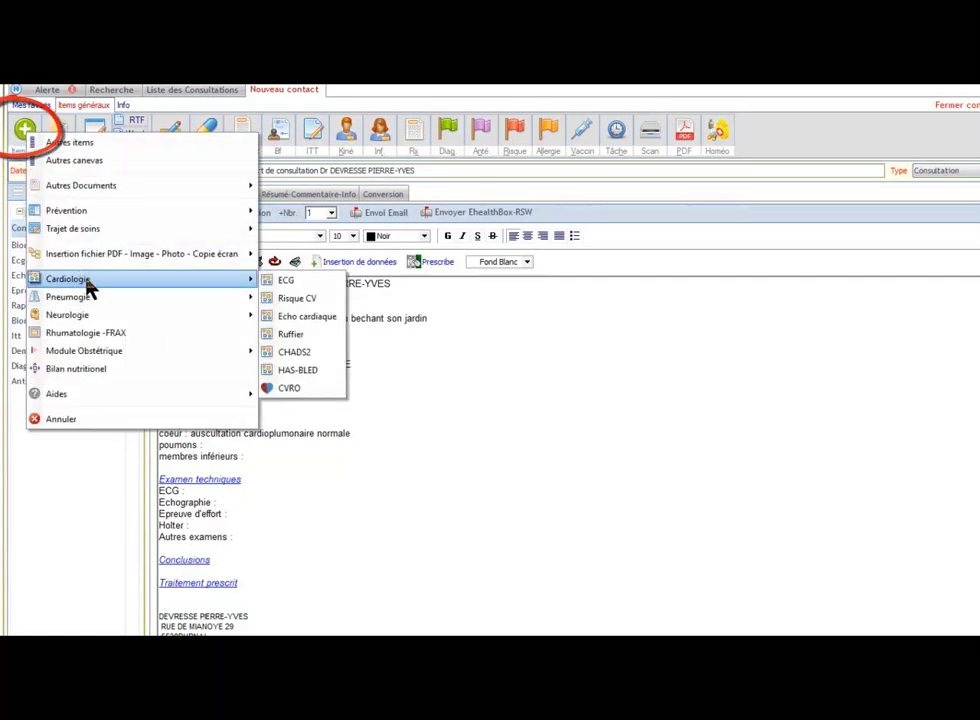
Step: Add an ECG and a cardiac echo with posterior wall 10 and calcified aortic and mitral valves
{"action": "left_click", "coordinate": [316, 284]}
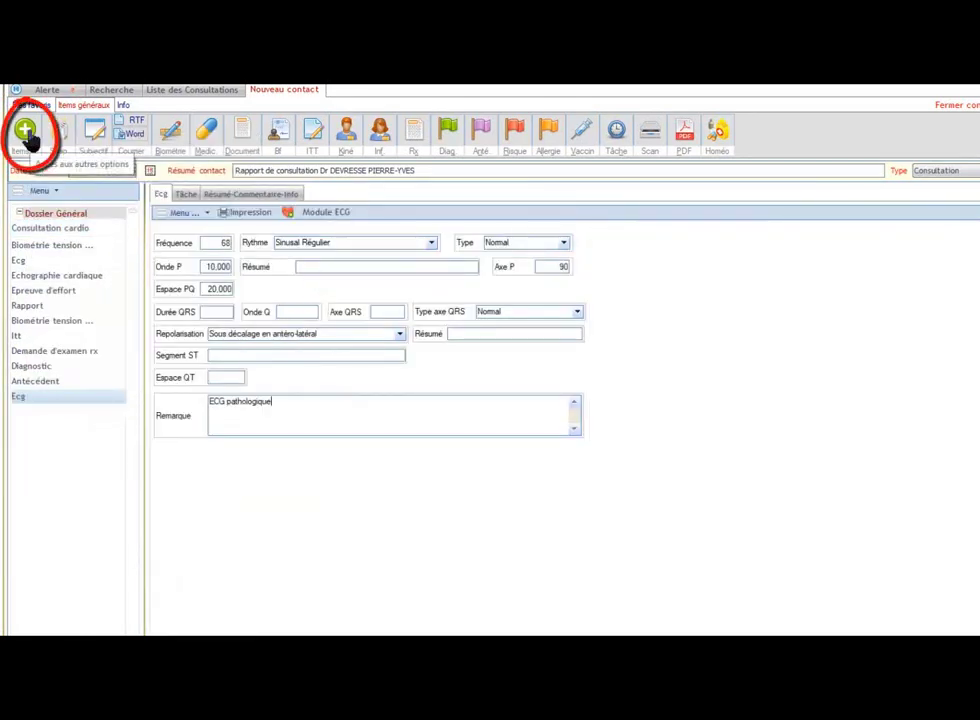
{"action": "left_click", "coordinate": [26, 132]}
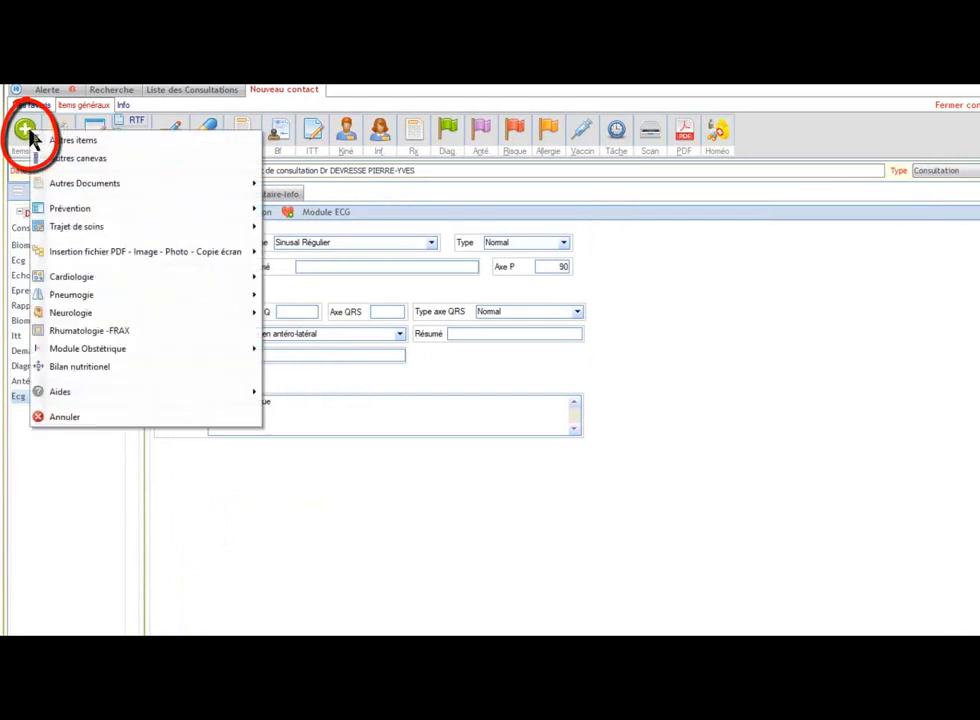
{"action": "mouse_move", "coordinate": [83, 284]}
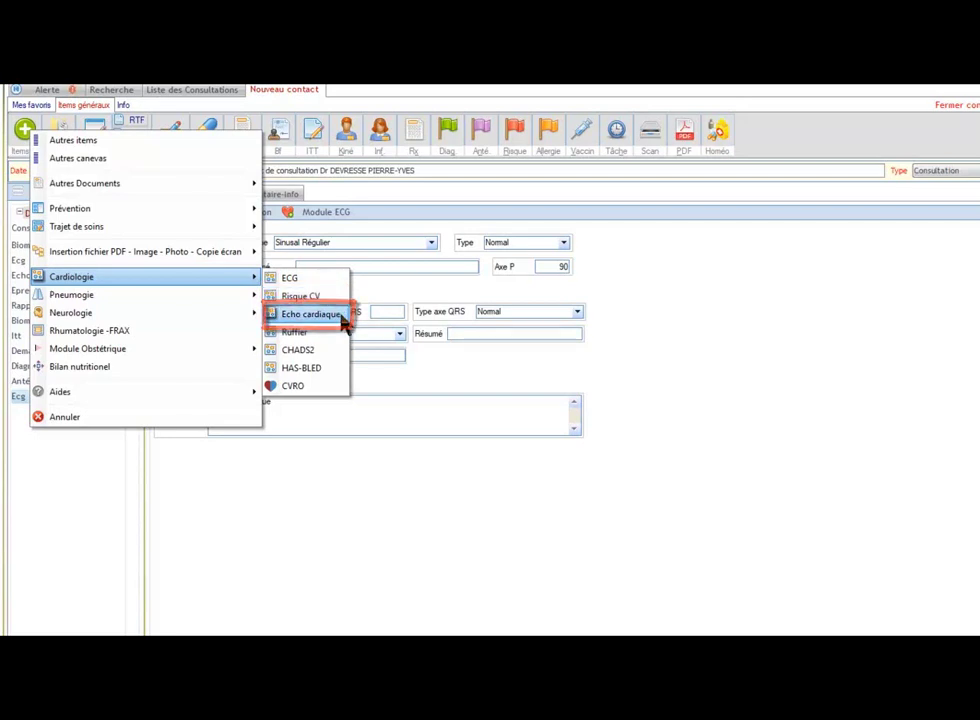
{"action": "left_click", "coordinate": [343, 316]}
{"action": "type", "text": "10"}
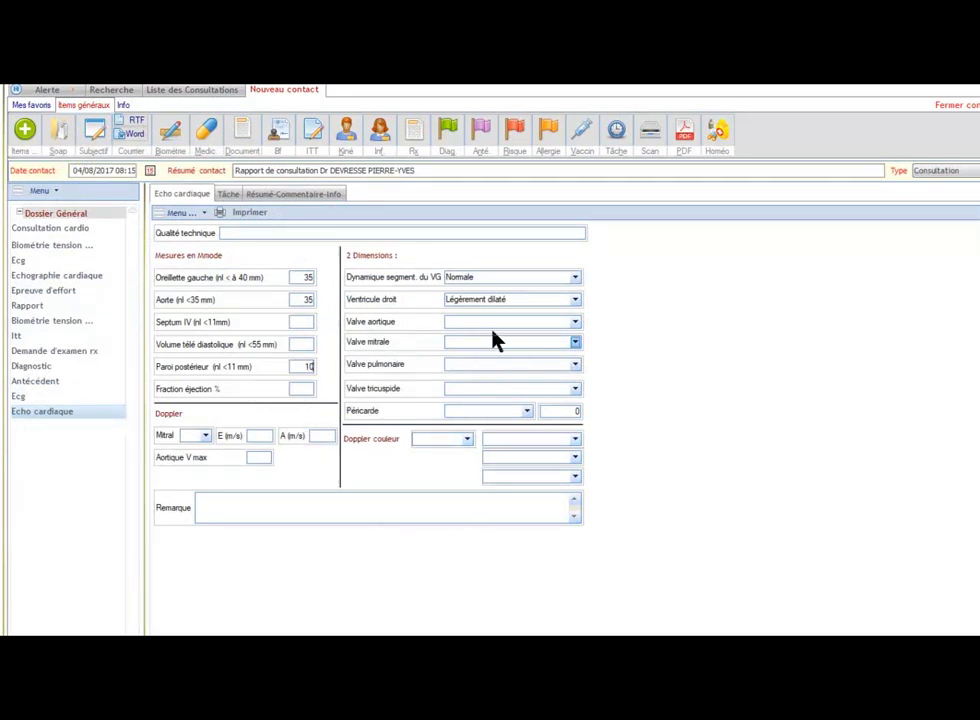
{"action": "left_click", "coordinate": [498, 323]}
{"action": "left_click", "coordinate": [498, 357]}
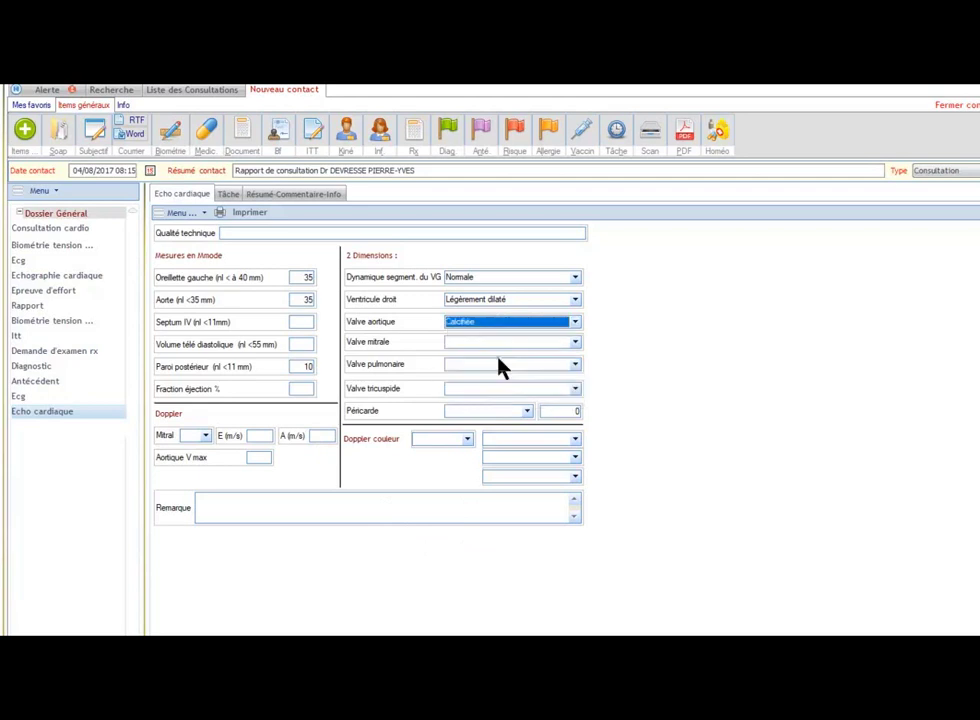
{"action": "left_click", "coordinate": [498, 343]}
{"action": "left_click", "coordinate": [500, 374]}
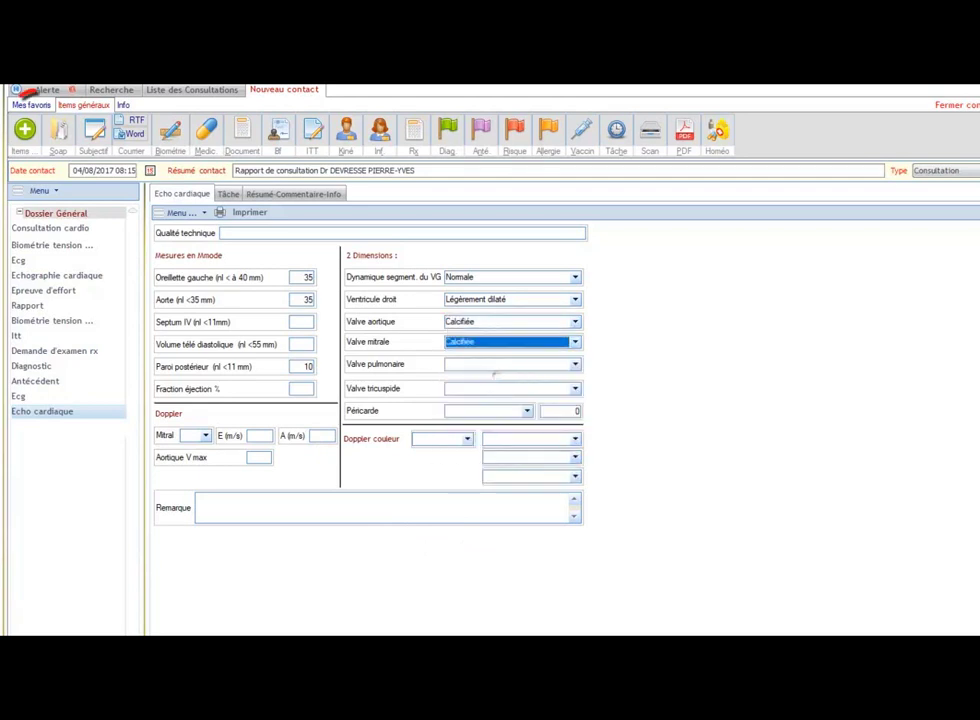
{"action": "left_click", "coordinate": [24, 133]}
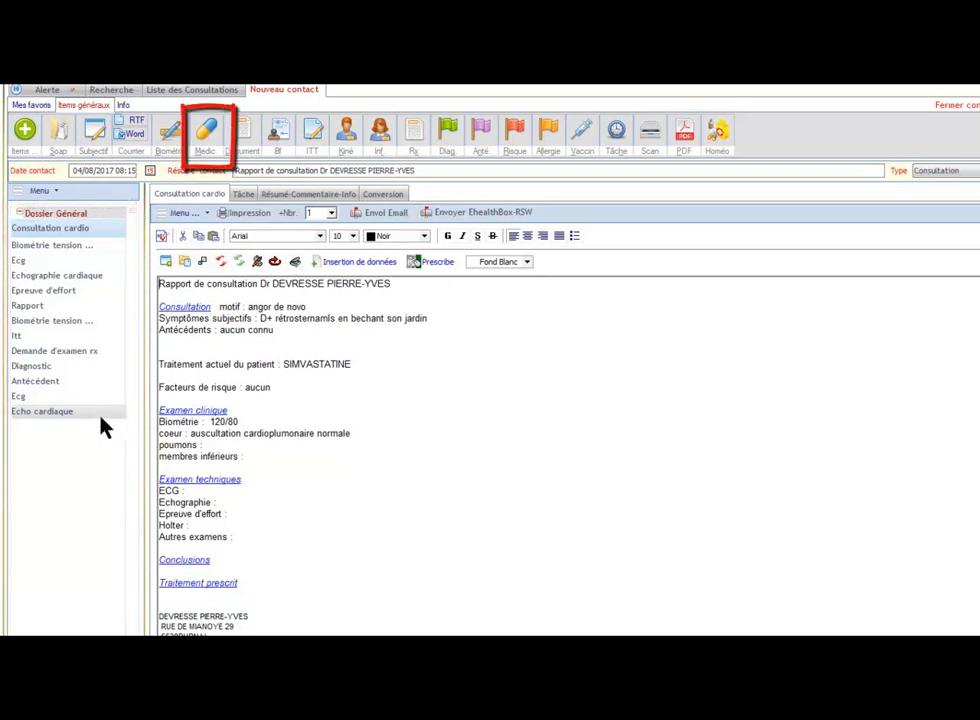
Step: Prescribe the NITROLINGUAL sublingual spray package
{"action": "left_click", "coordinate": [208, 137]}
{"action": "type", "text": "NITR"}
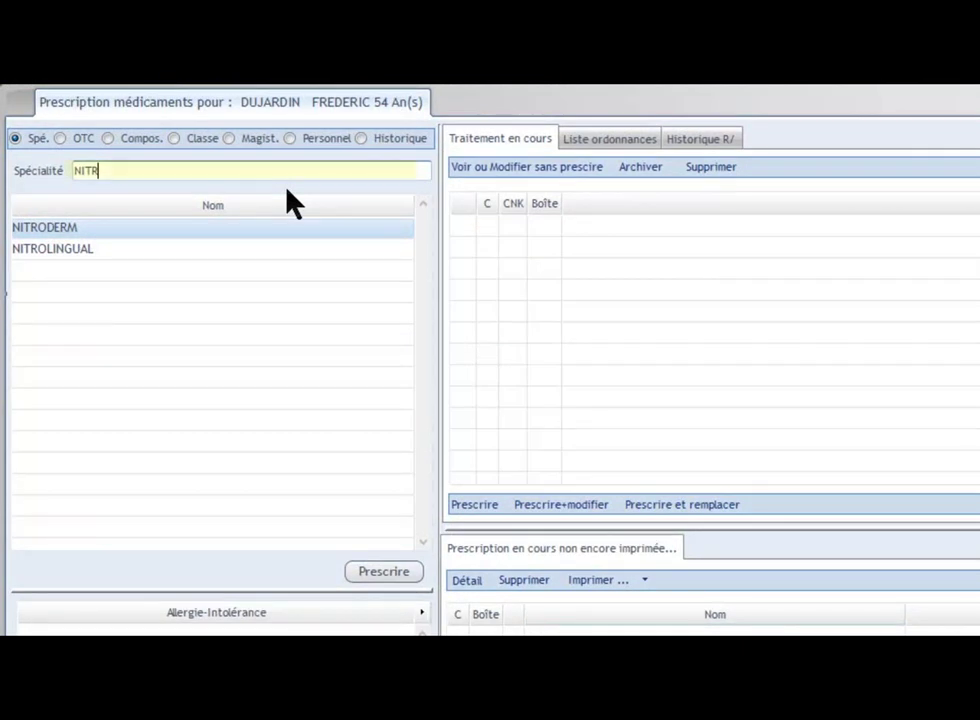
{"action": "left_click", "coordinate": [107, 250]}
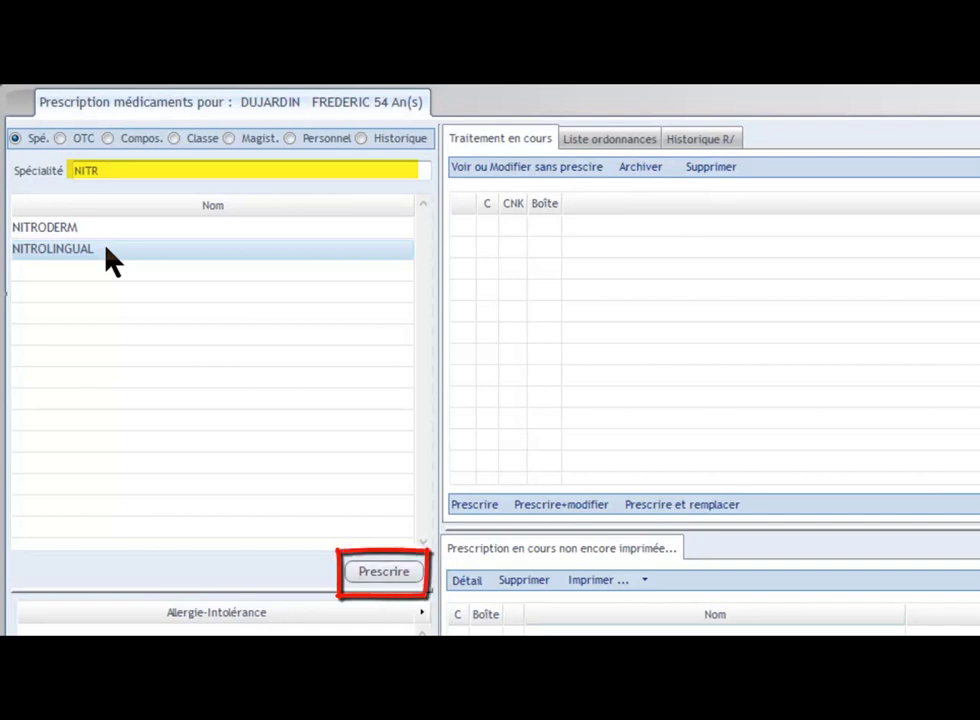
{"action": "left_click", "coordinate": [385, 574]}
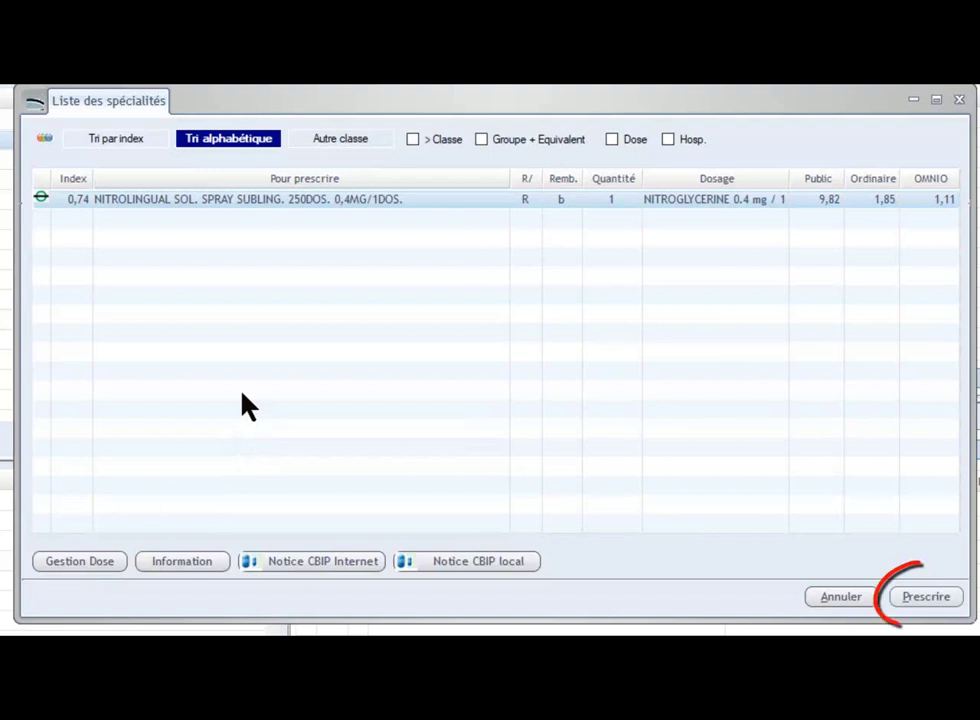
{"action": "double_click", "coordinate": [192, 202]}
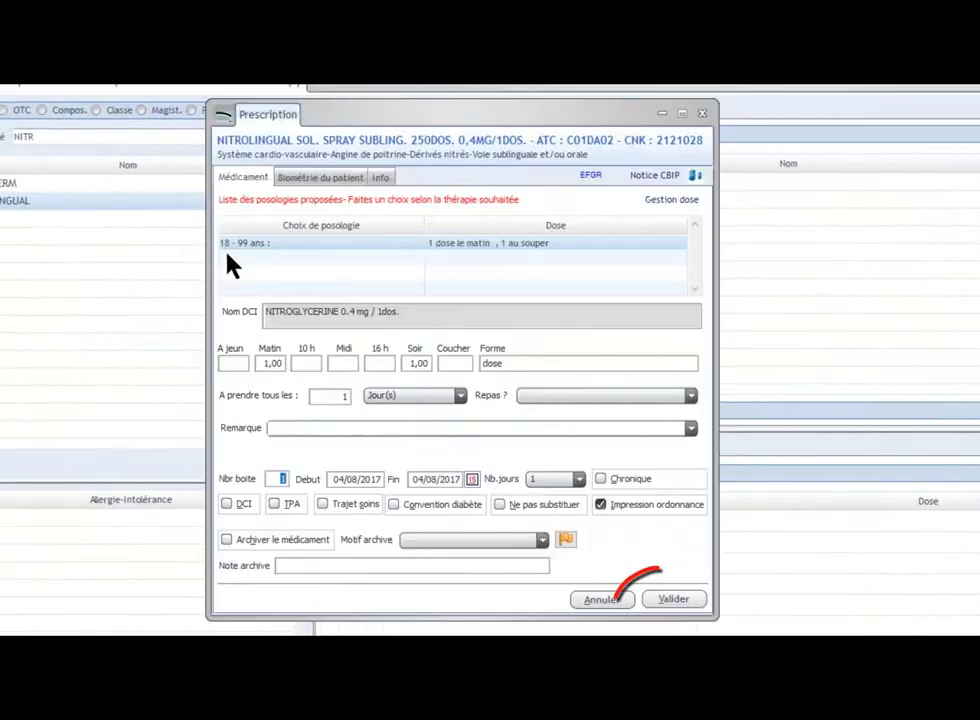
{"action": "left_click", "coordinate": [692, 608]}
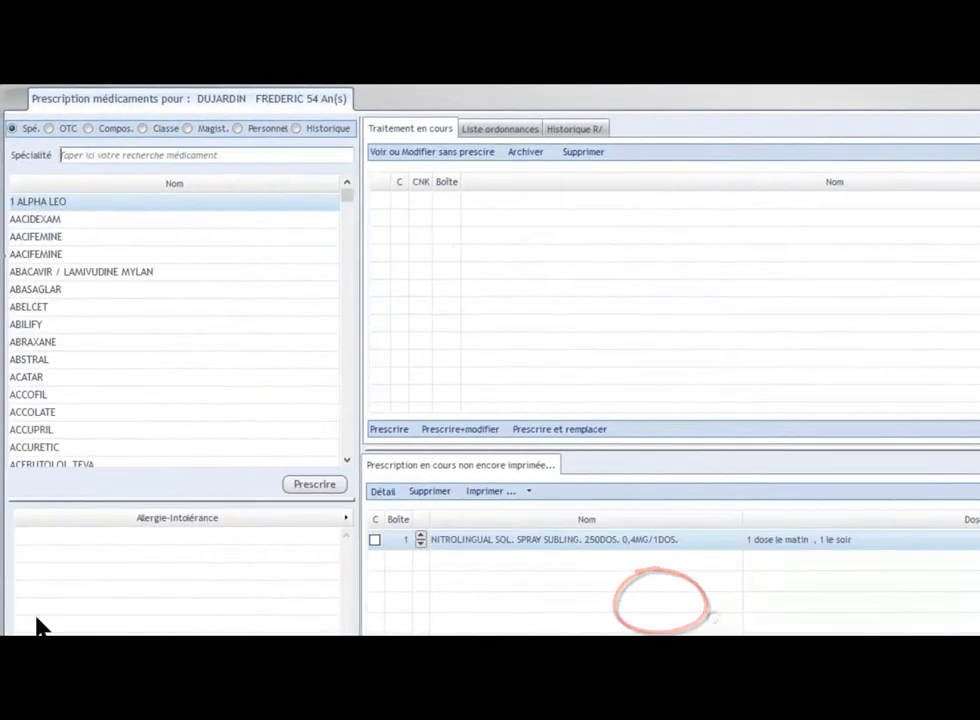
Step: Add CORUNO 42X 16MG as a chronic '1 comprimé le matin' treatment and issue the prescription
{"action": "type", "text": "COR"}
{"action": "double_click", "coordinate": [76, 308]}
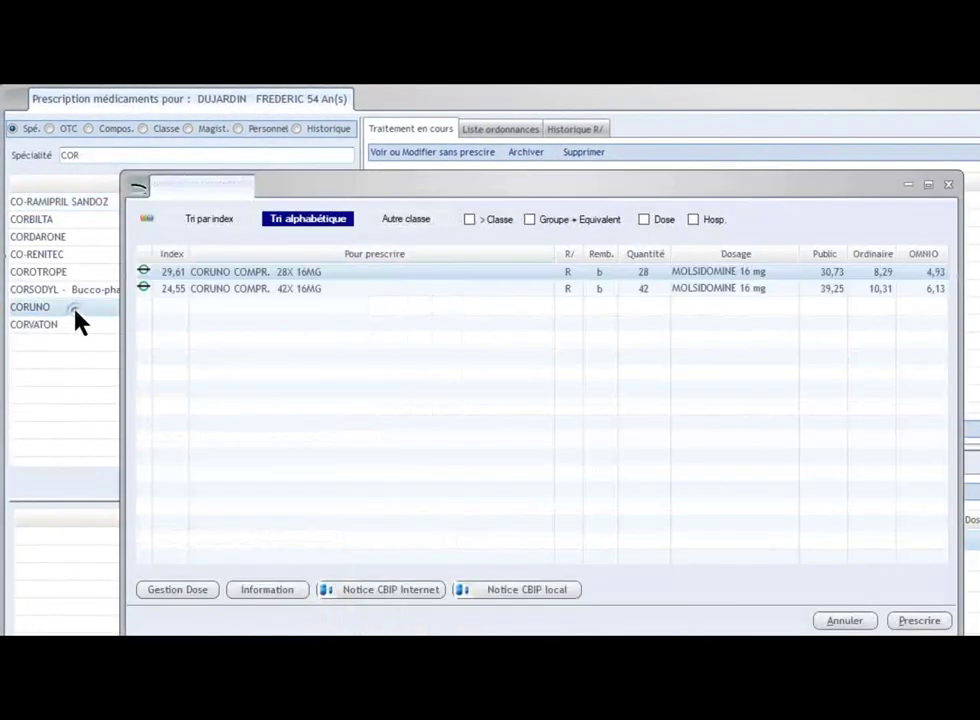
{"action": "left_click", "coordinate": [306, 289]}
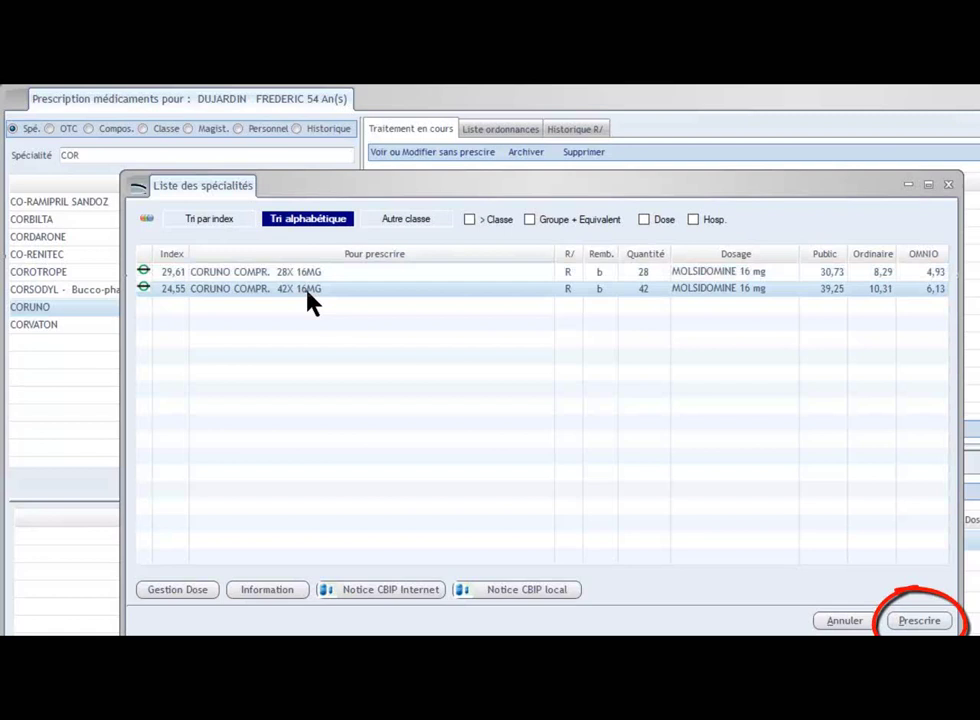
{"action": "left_click", "coordinate": [938, 623]}
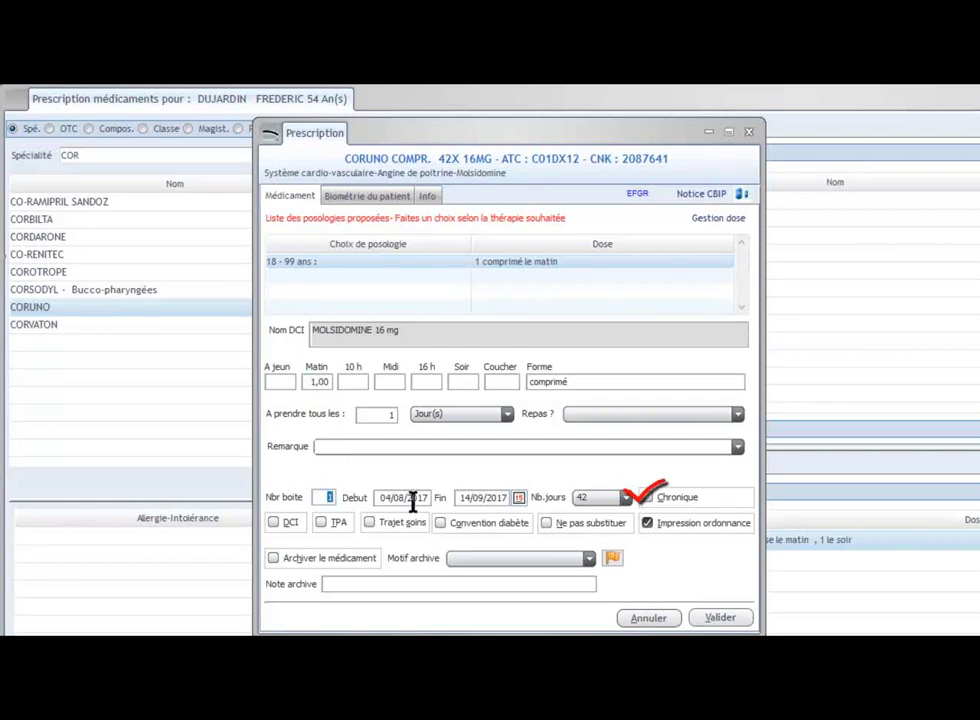
{"action": "left_click", "coordinate": [647, 498]}
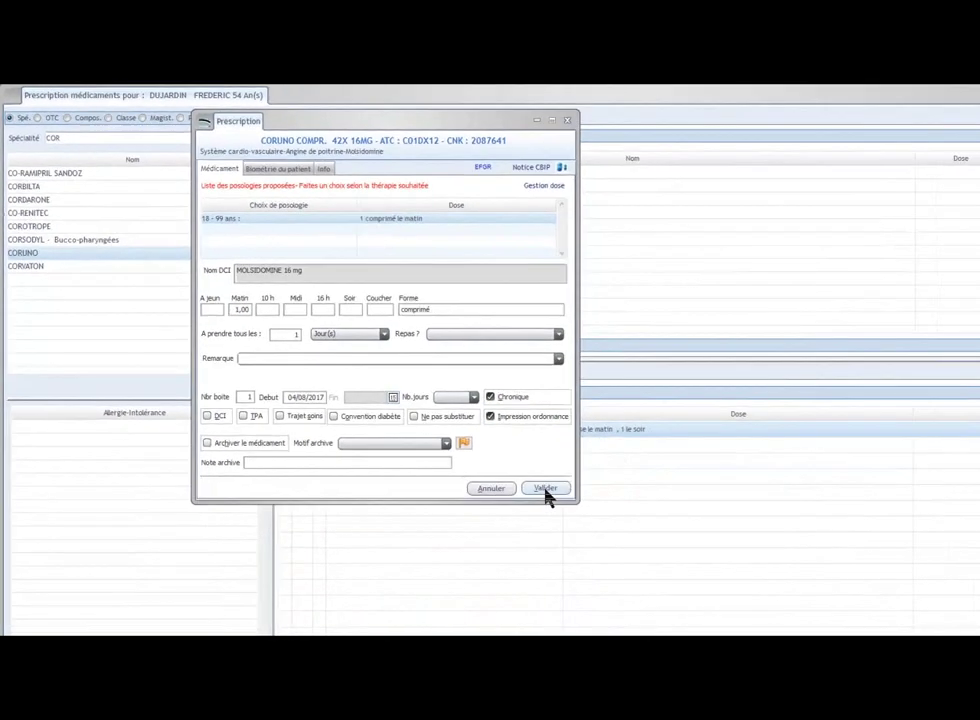
{"action": "left_click", "coordinate": [720, 618]}
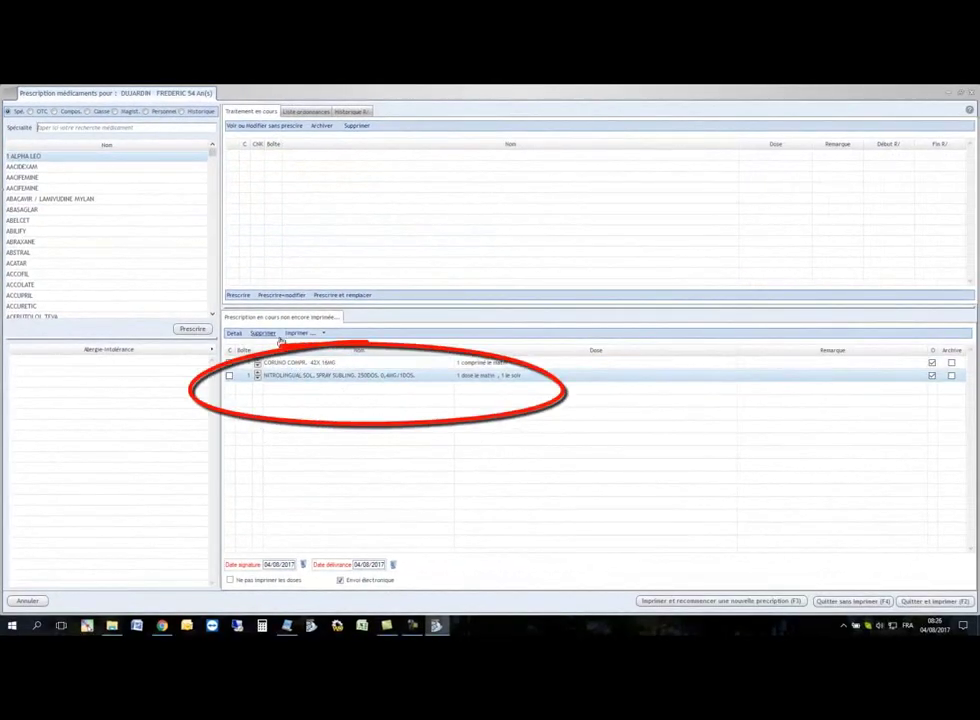
{"action": "left_click", "coordinate": [943, 605]}
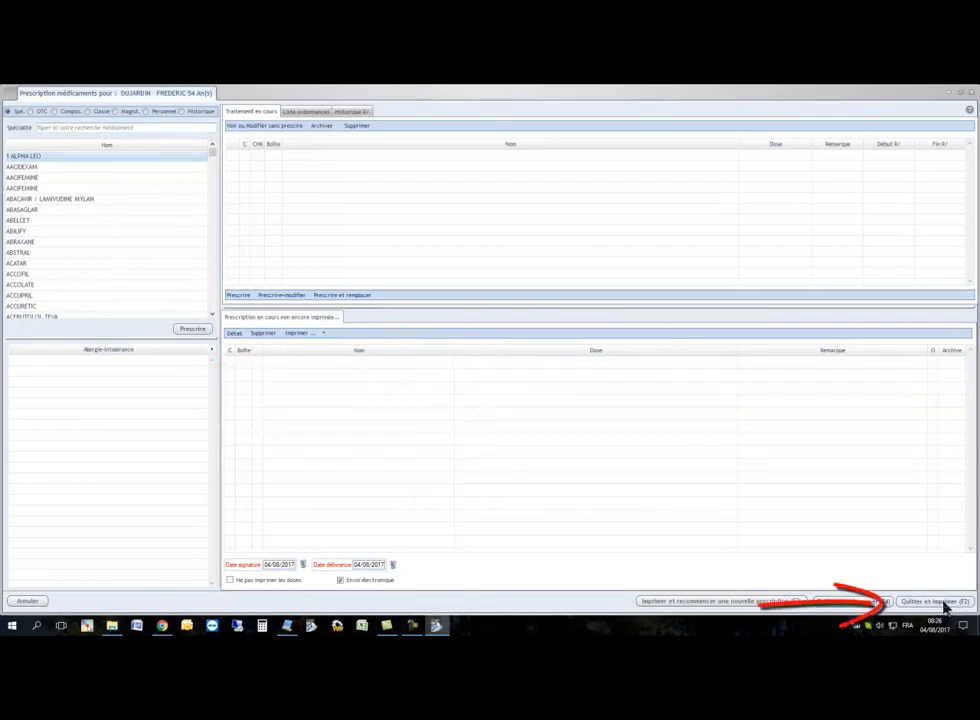
Step: Print and close the prescription, returning to the consultation, and open the Rapport letter template
{"action": "left_click", "coordinate": [943, 603]}
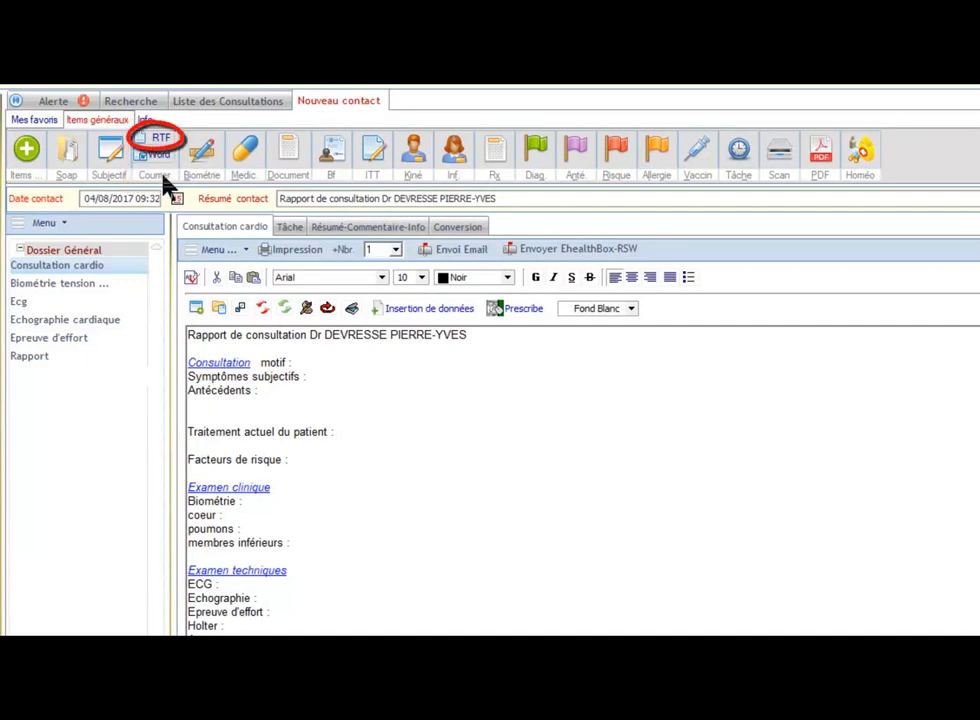
{"action": "left_click", "coordinate": [68, 360]}
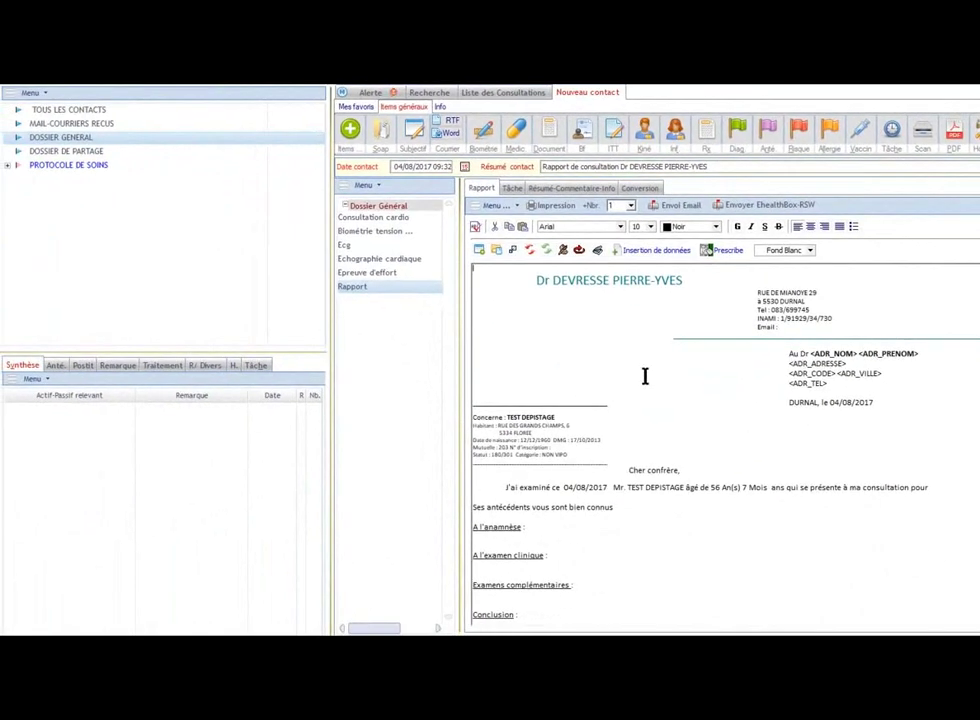
Step: Place the cursor at the end of the letter's 'consultation pour' line
{"action": "left_click", "coordinate": [940, 487]}
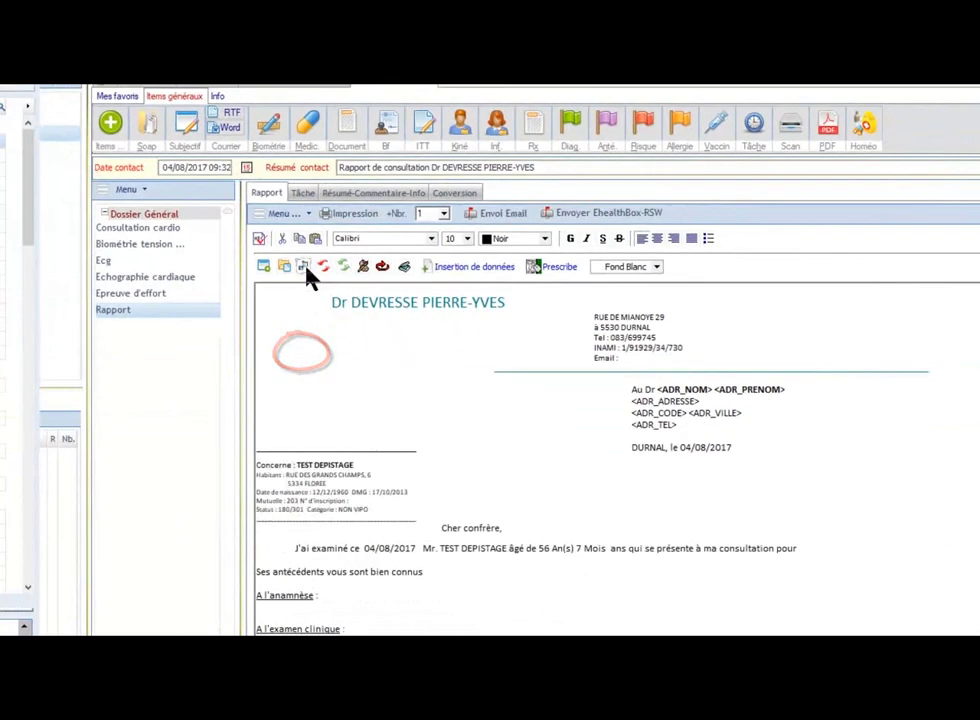
Step: Complete 'consultation pour' with 'douleurs rétrosternales à l'effort modéré' from the keyword phrases
{"action": "left_click", "coordinate": [307, 362]}
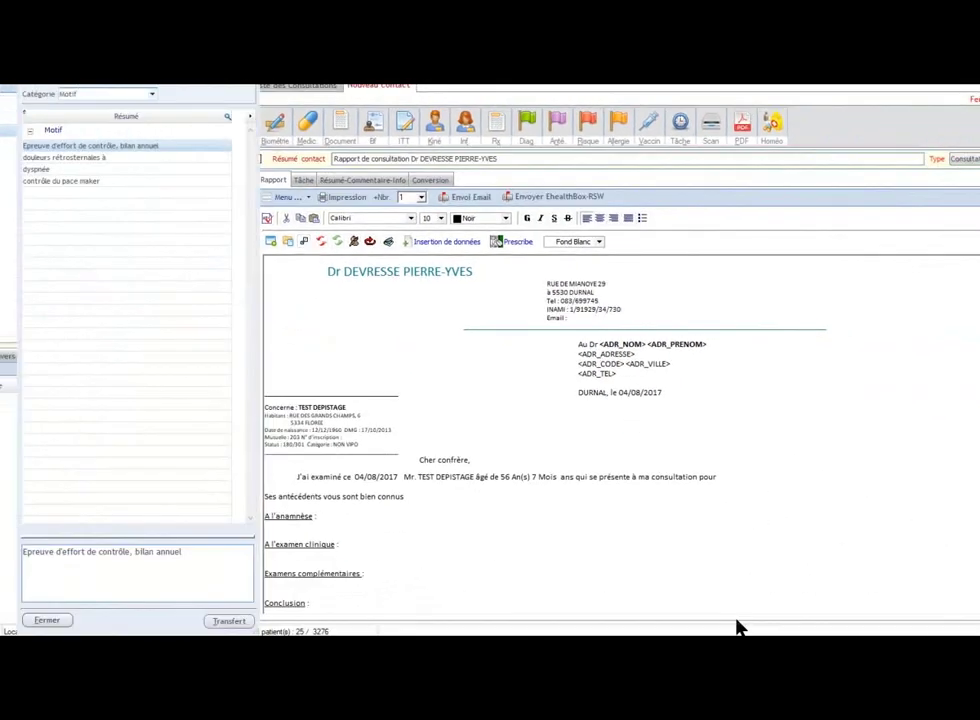
{"action": "left_click", "coordinate": [733, 477]}
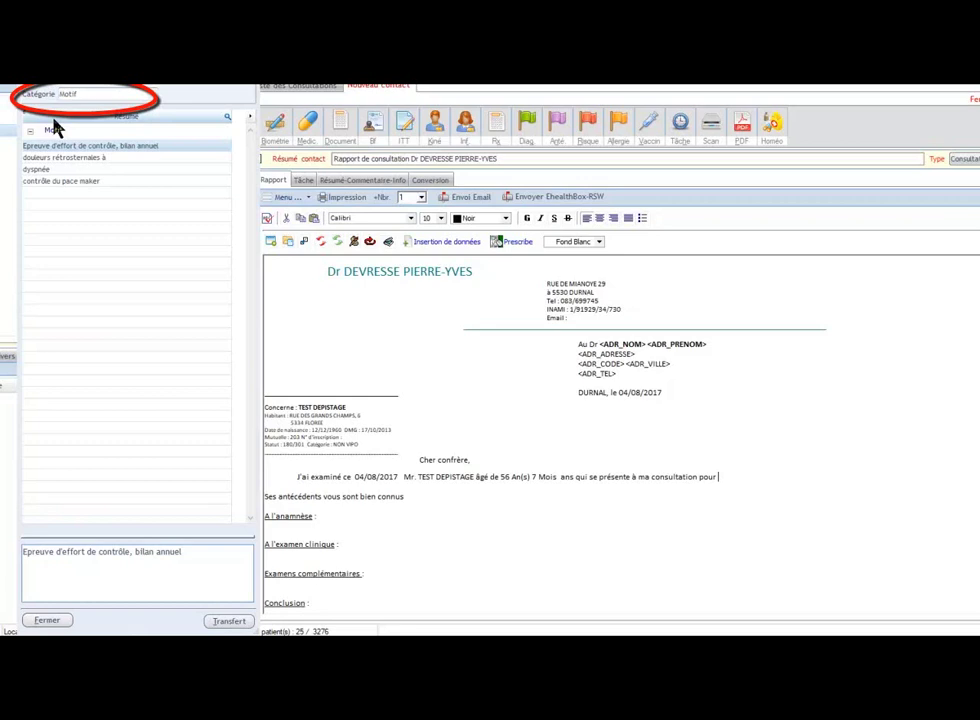
{"action": "double_click", "coordinate": [55, 167]}
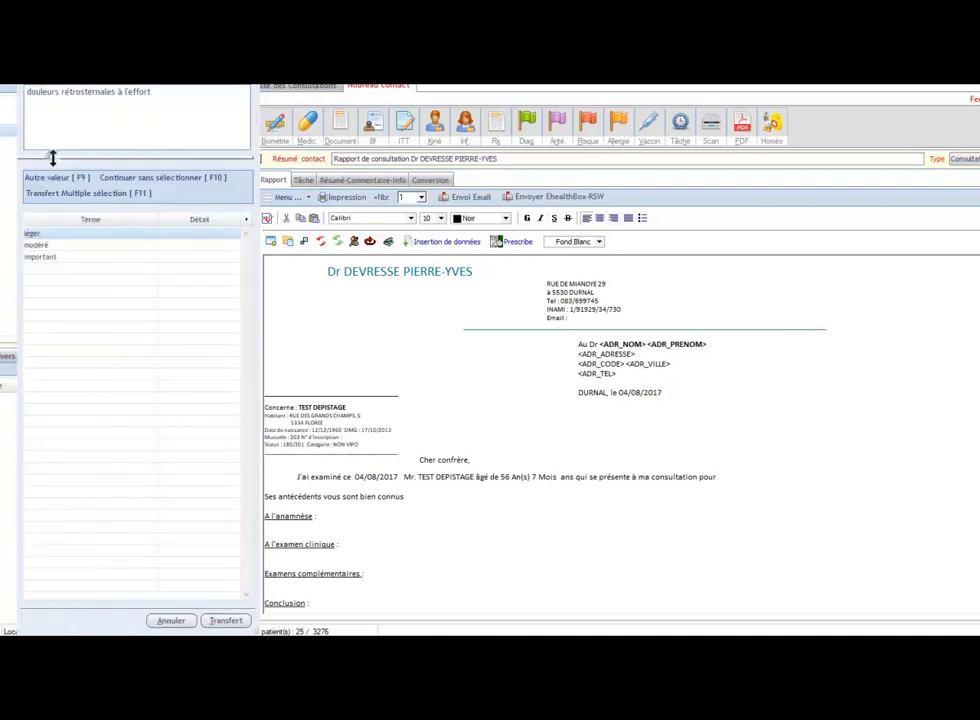
{"action": "left_click", "coordinate": [63, 248]}
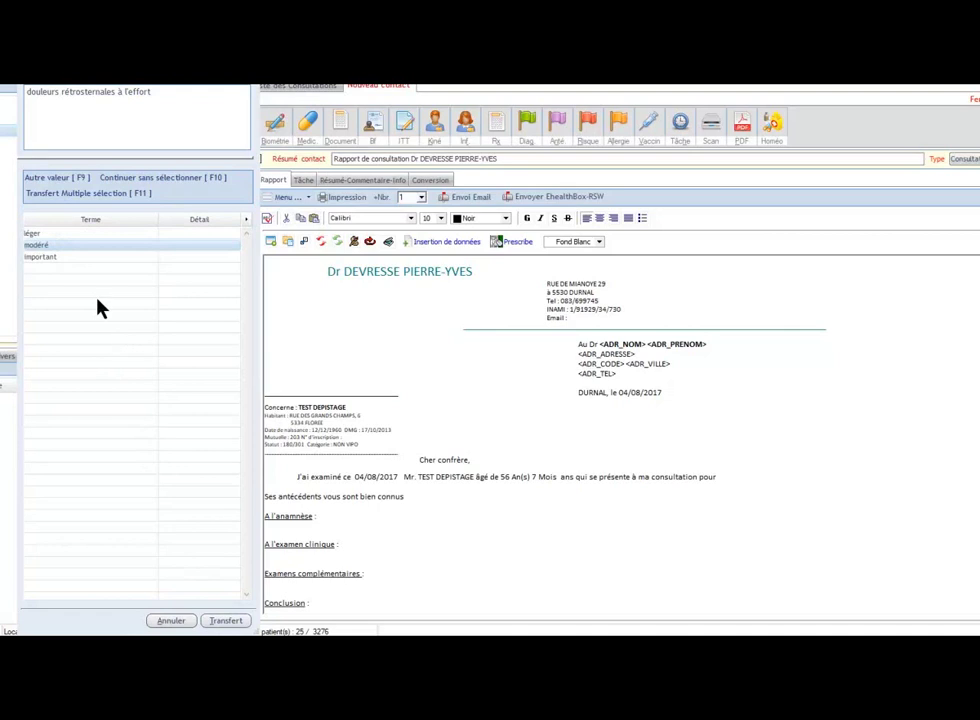
{"action": "double_click", "coordinate": [65, 254]}
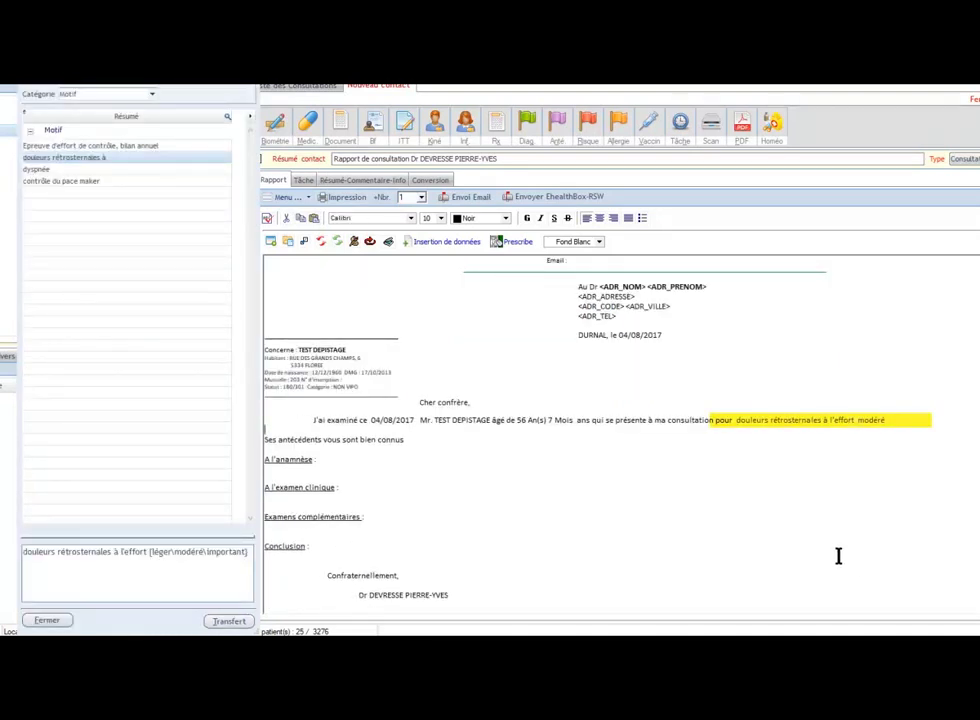
{"action": "left_click", "coordinate": [331, 458]}
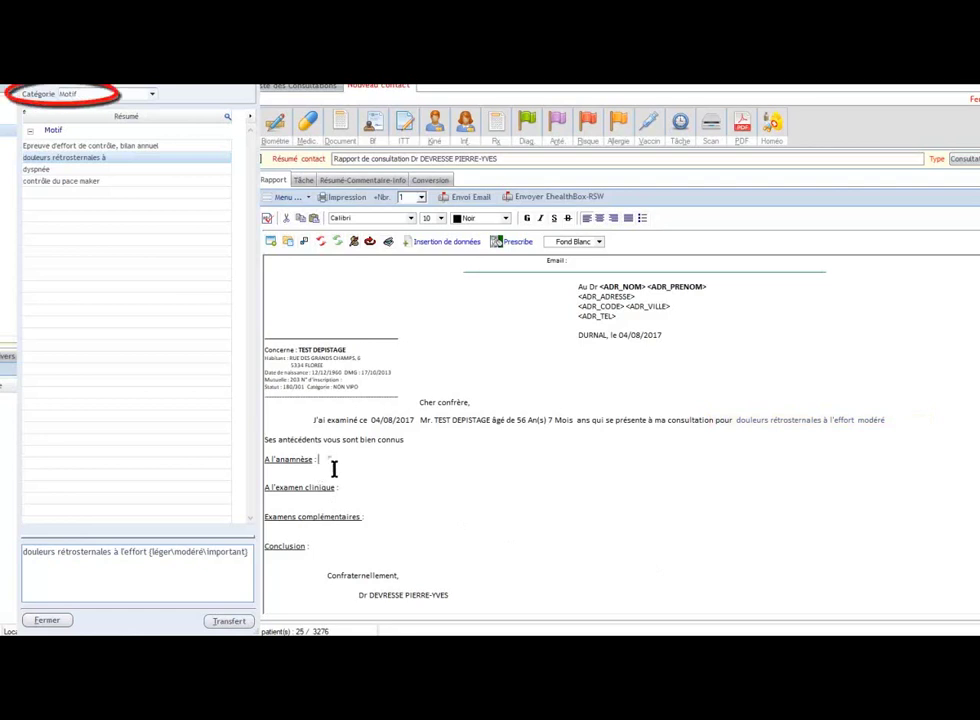
{"action": "left_click", "coordinate": [110, 96]}
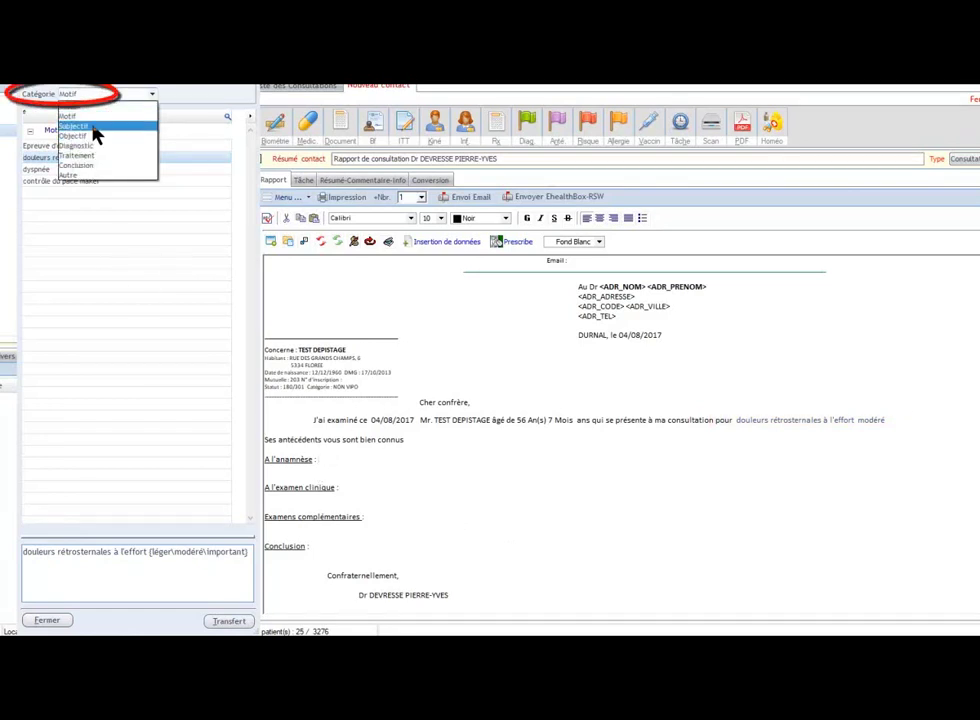
Step: Fill anamnesis with no particular complaints and the exam with 'auscultation CP normale' and 'souffle aortique 3/6'
{"action": "left_click", "coordinate": [75, 127]}
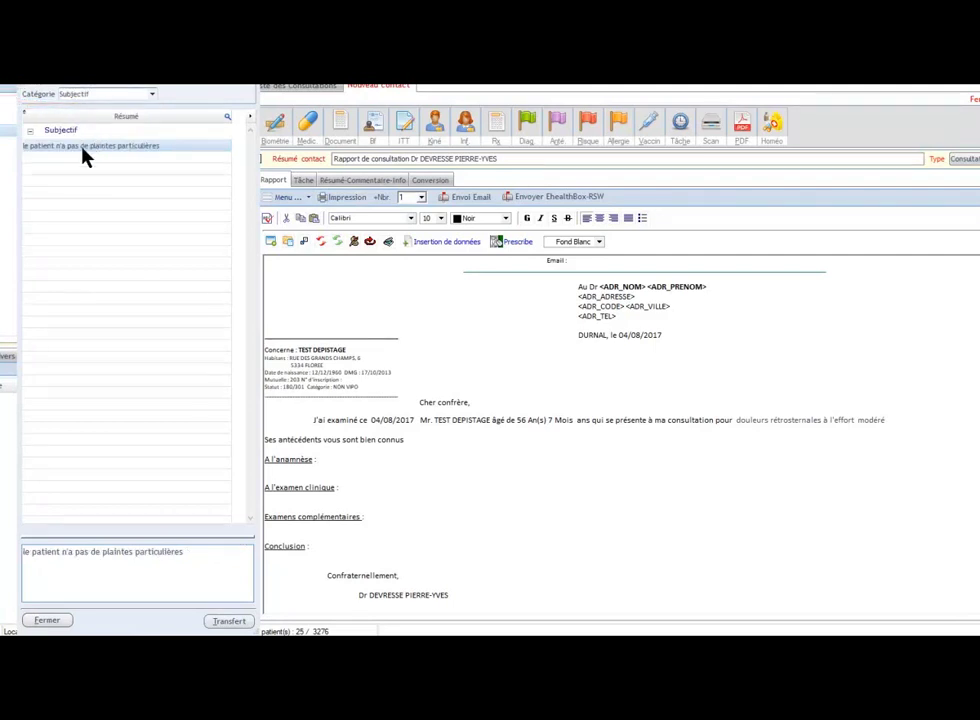
{"action": "double_click", "coordinate": [84, 148]}
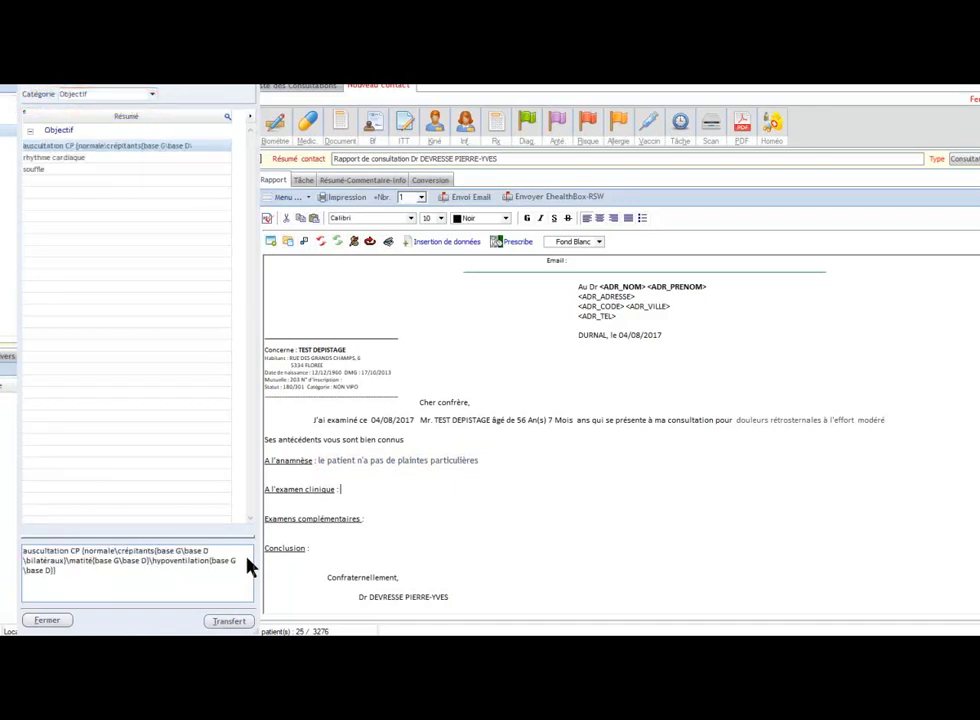
{"action": "double_click", "coordinate": [81, 147]}
{"action": "double_click", "coordinate": [75, 232]}
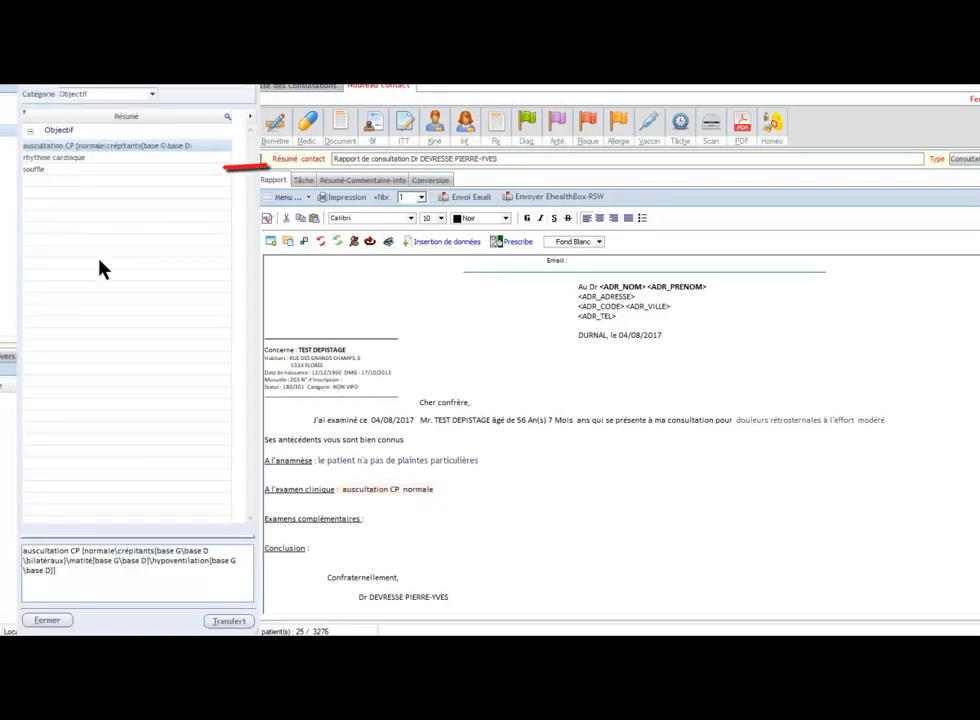
{"action": "left_click", "coordinate": [50, 176]}
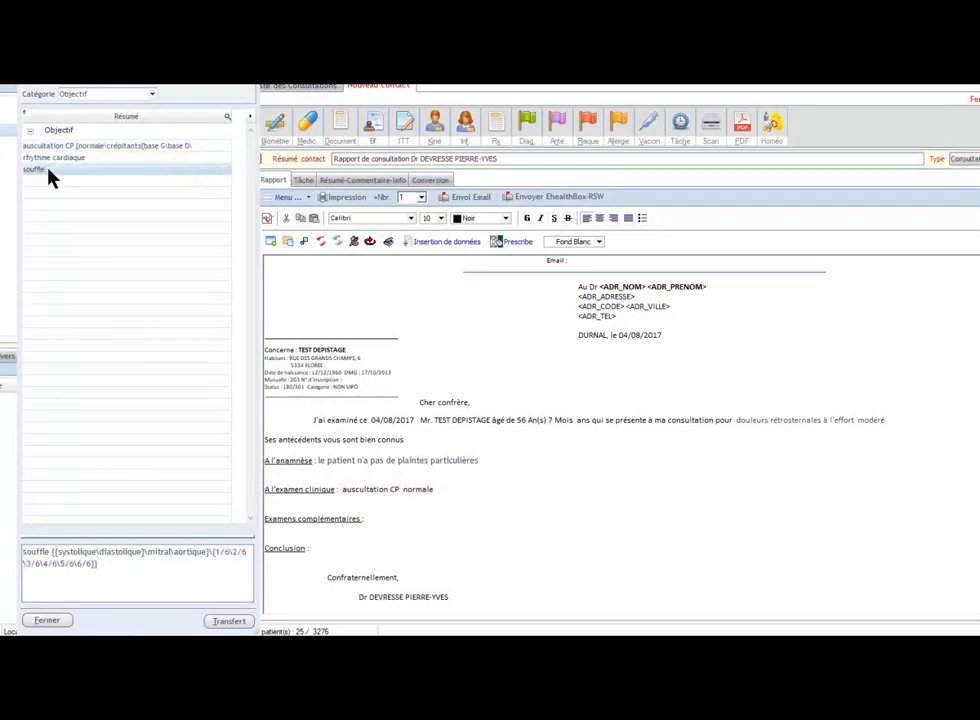
{"action": "double_click", "coordinate": [50, 176]}
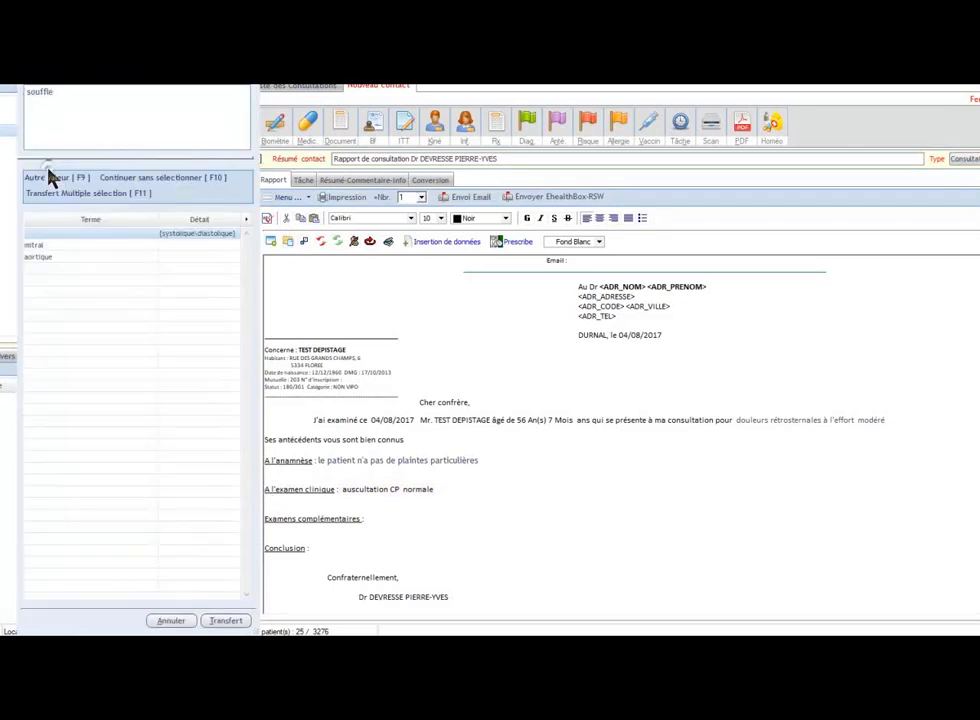
{"action": "double_click", "coordinate": [50, 258]}
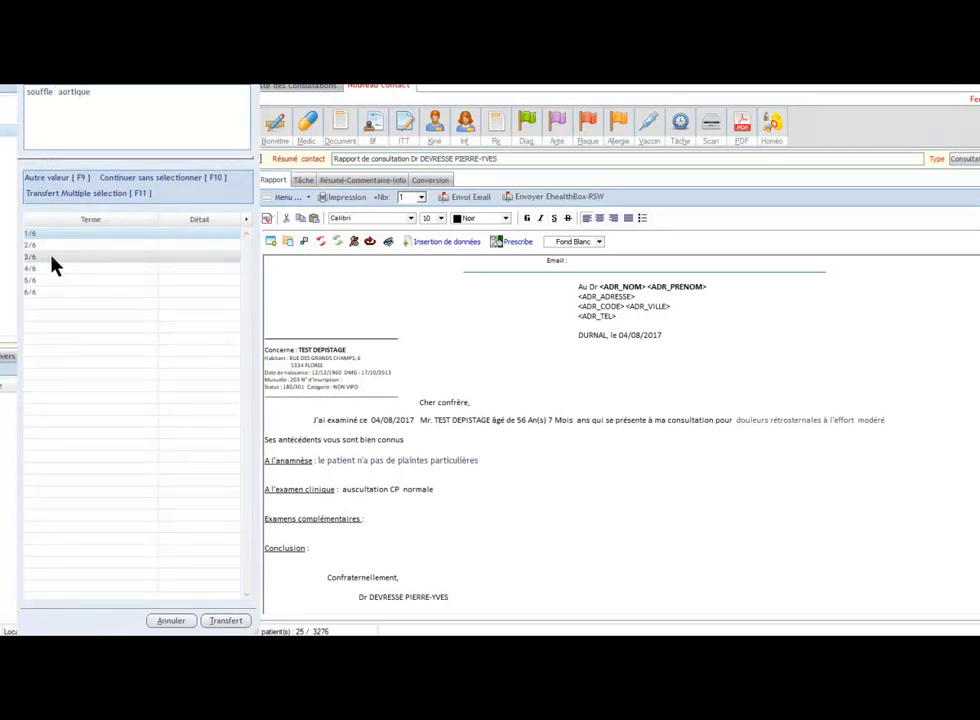
{"action": "double_click", "coordinate": [52, 257]}
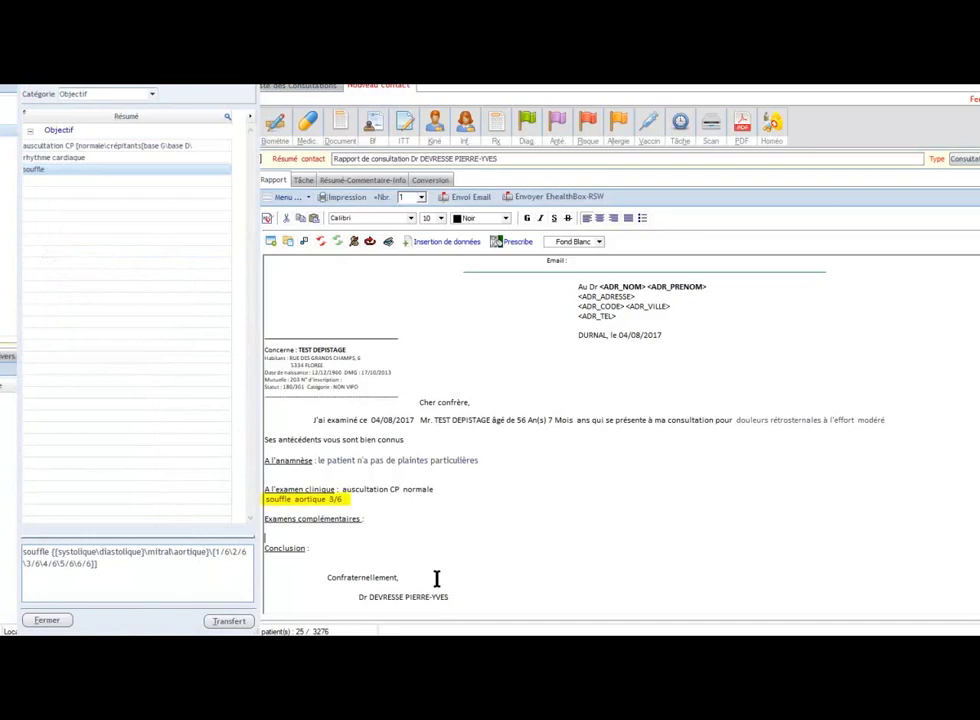
Step: Write a normal cardiology conclusion ending 'Pas de suivi cardiologique nécessaire'
{"action": "left_click", "coordinate": [357, 549]}
{"action": "double_click", "coordinate": [95, 150]}
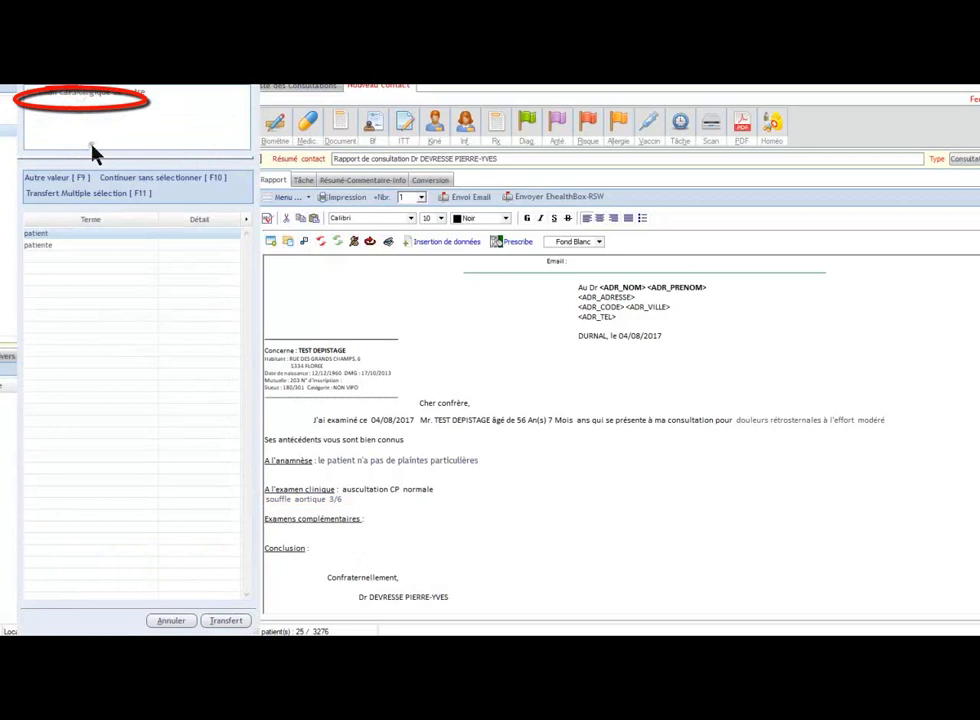
{"action": "double_click", "coordinate": [51, 246]}
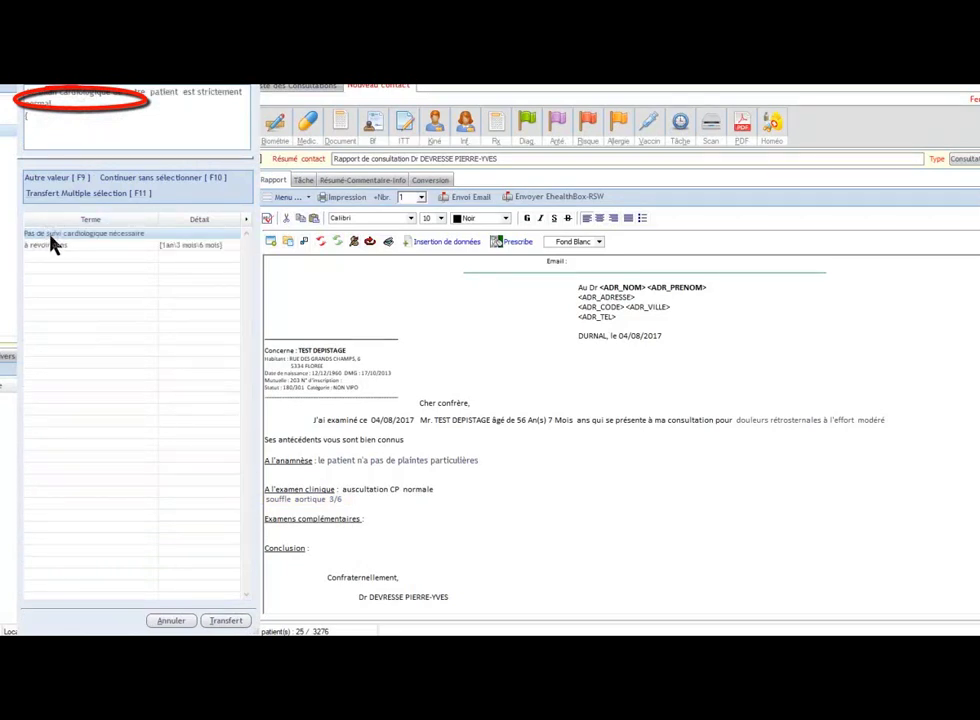
{"action": "double_click", "coordinate": [53, 249]}
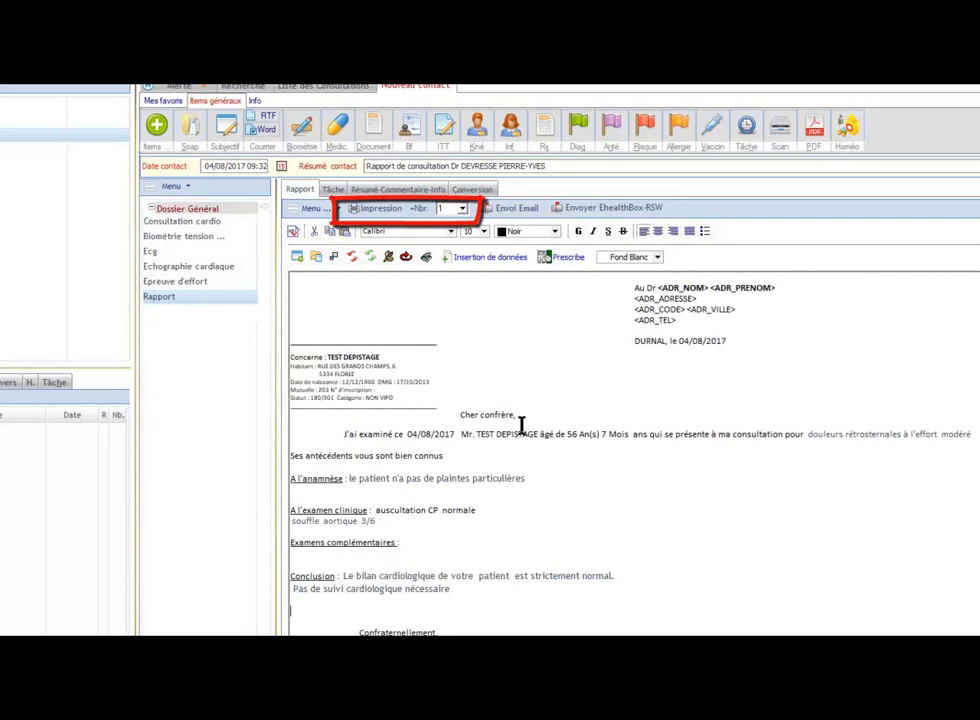
Step: Choose paper printing plus e-mail sending and add the patient's Médecin traitant as recipient
{"action": "left_click", "coordinate": [390, 214]}
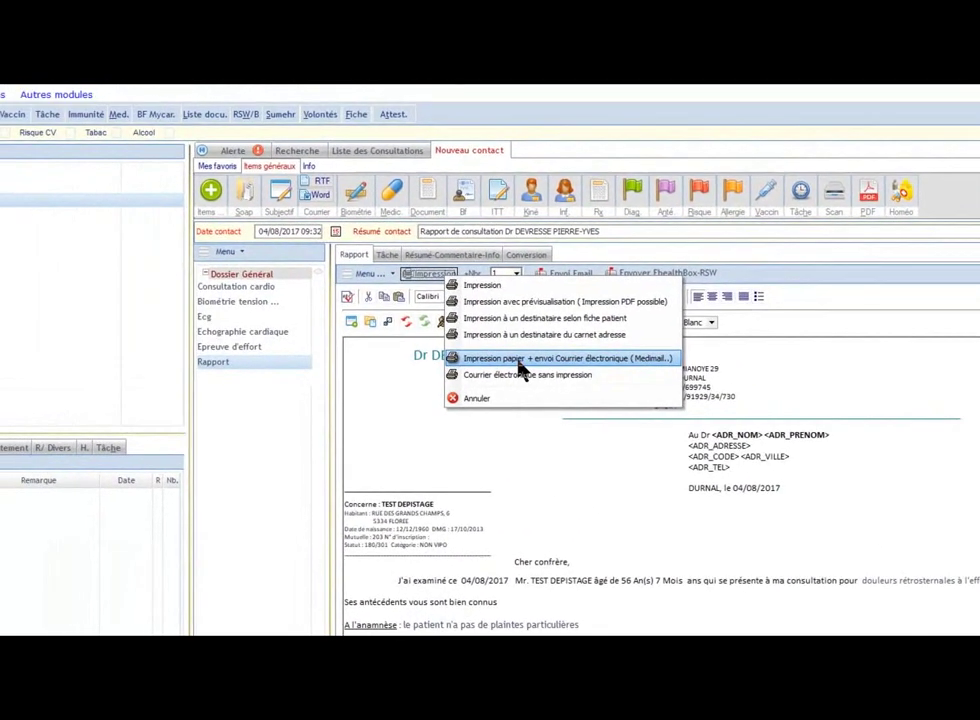
{"action": "left_click", "coordinate": [464, 296]}
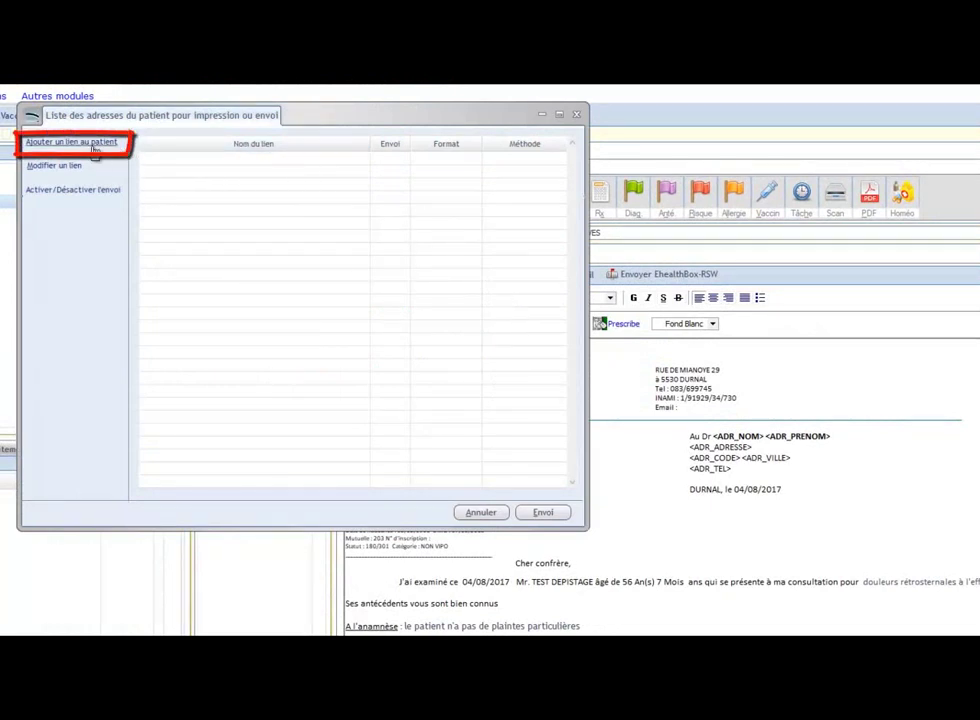
{"action": "left_click", "coordinate": [62, 145]}
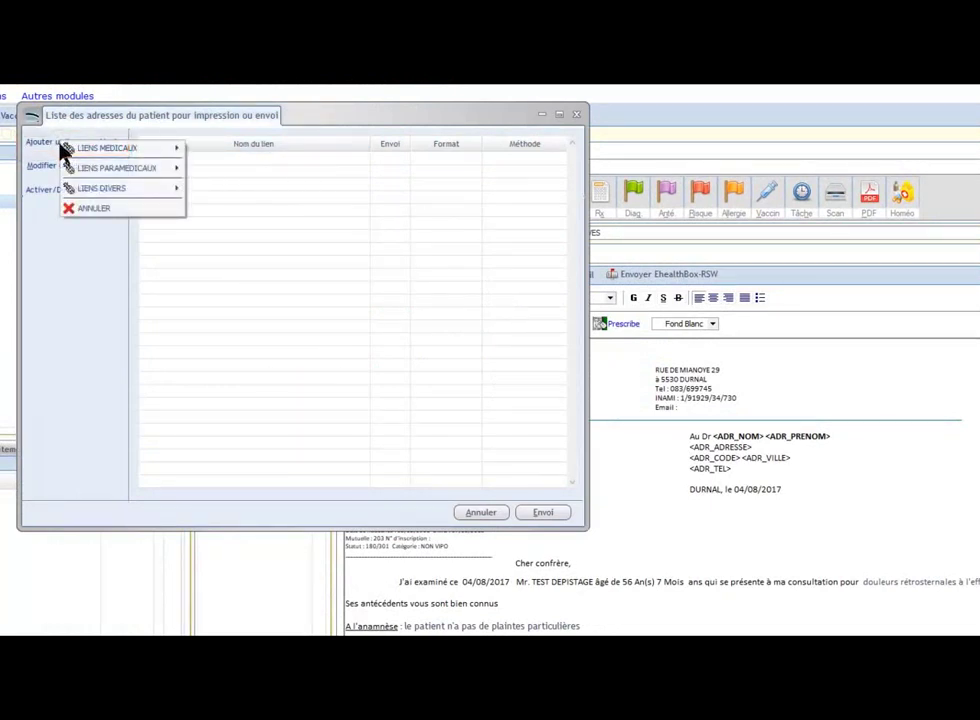
{"action": "mouse_move", "coordinate": [76, 151]}
{"action": "left_click", "coordinate": [241, 162]}
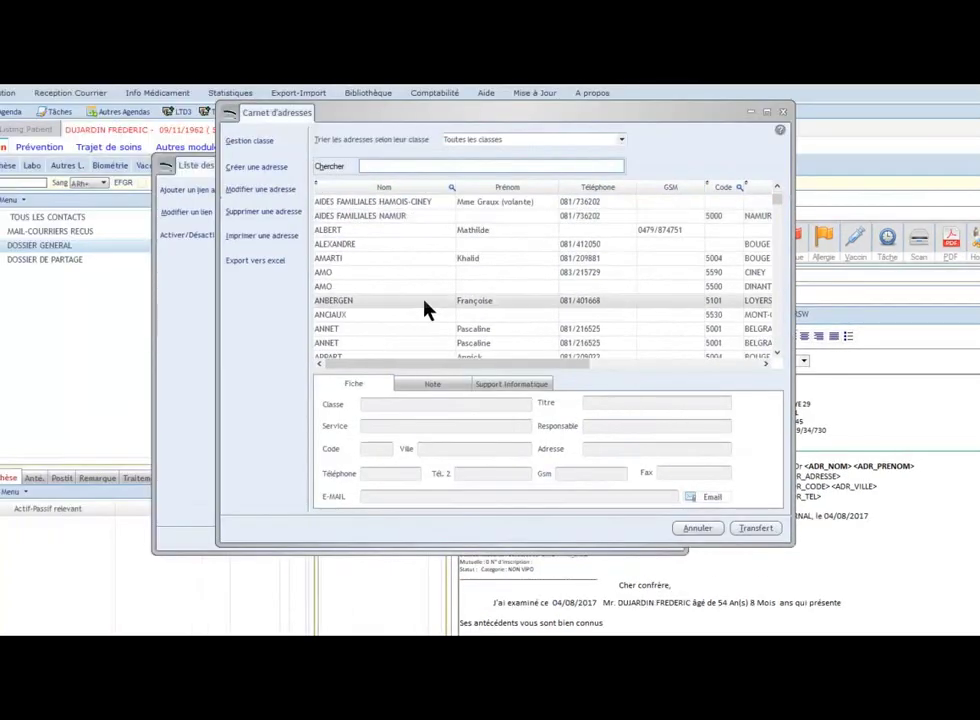
{"action": "scroll", "coordinate": [425, 310], "scroll_direction": "down", "scroll_amount": 12}
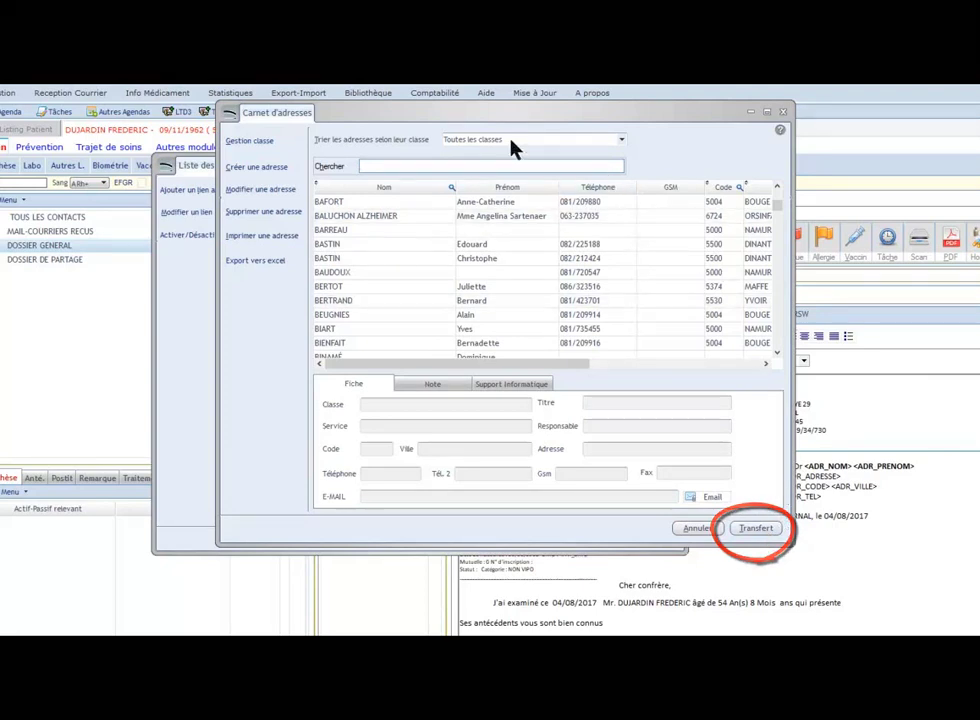
Step: Create a new address card of class Médecin, entering the doctor's surname and first name
{"action": "left_click", "coordinate": [254, 171]}
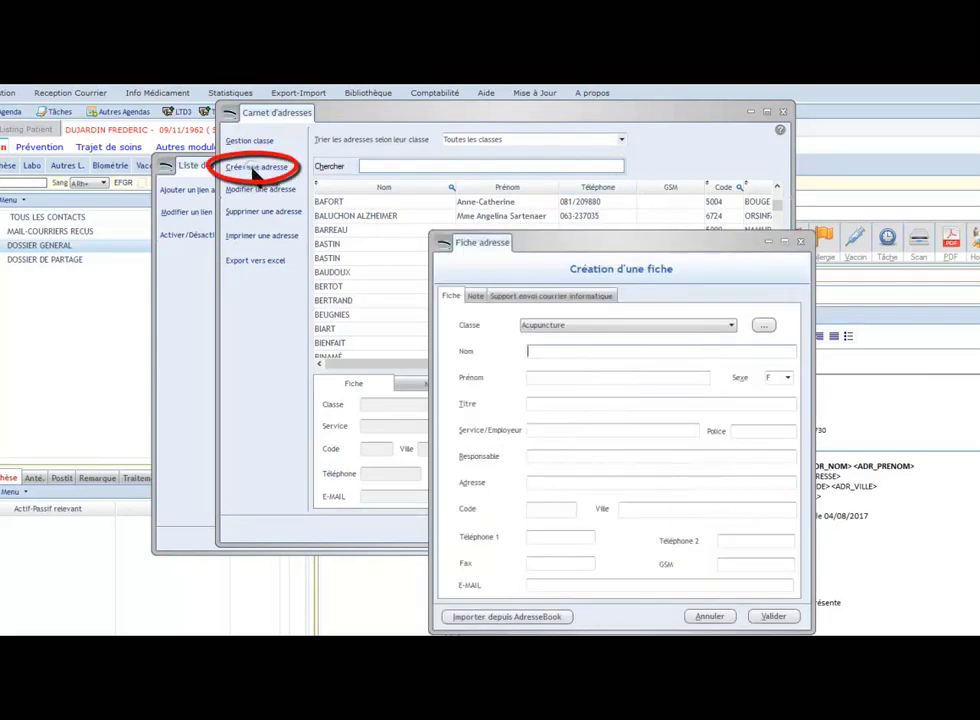
{"action": "left_click", "coordinate": [575, 335]}
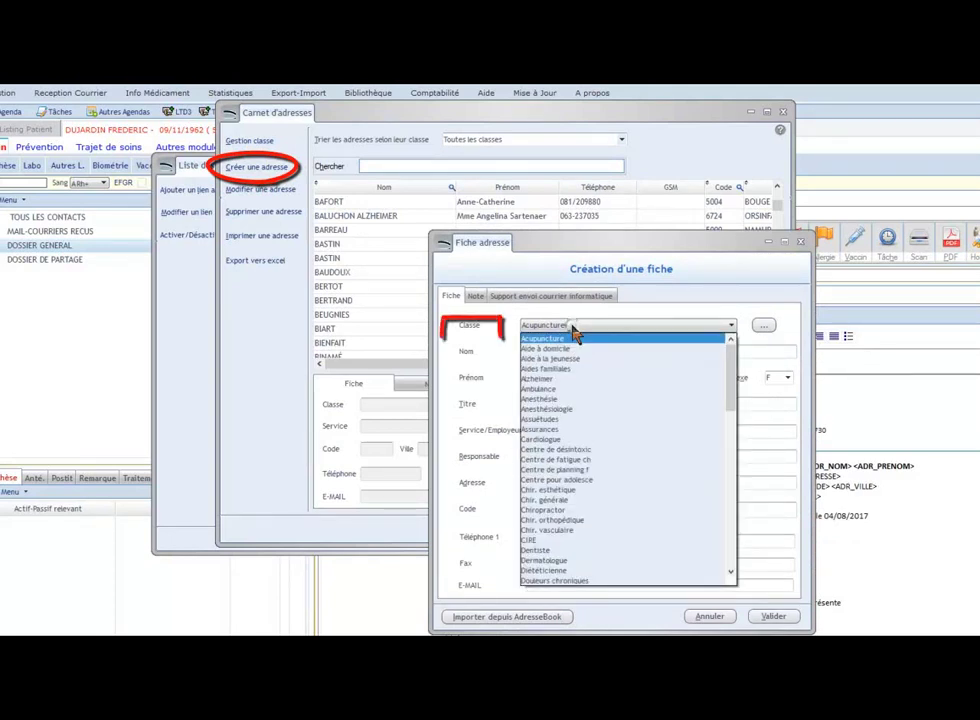
{"action": "scroll", "coordinate": [586, 505], "scroll_direction": "down", "scroll_amount": 8}
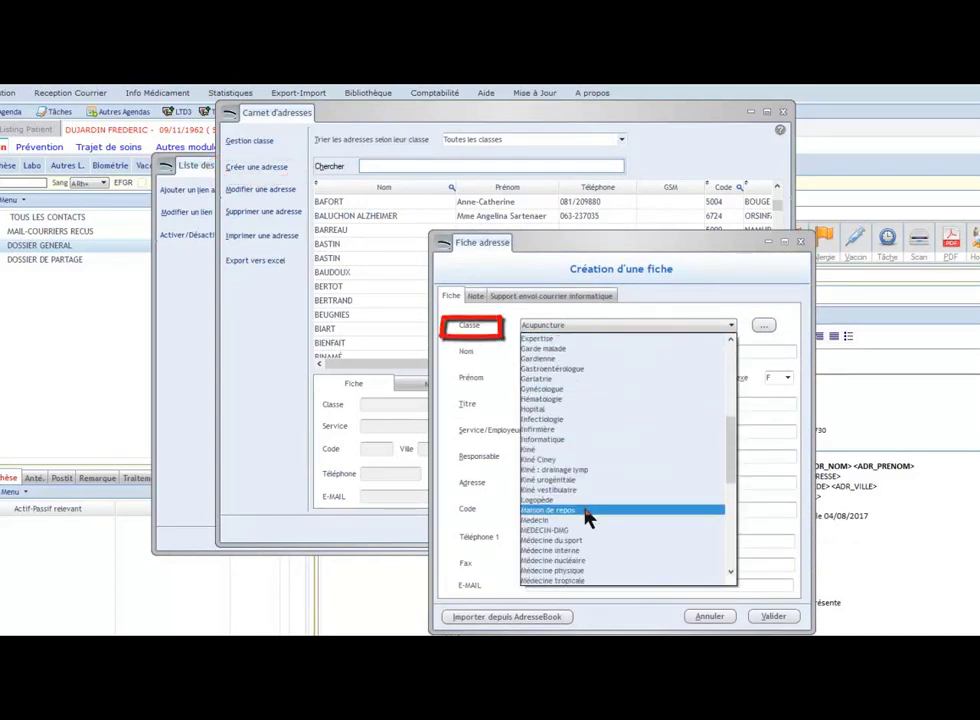
{"action": "left_click", "coordinate": [530, 520]}
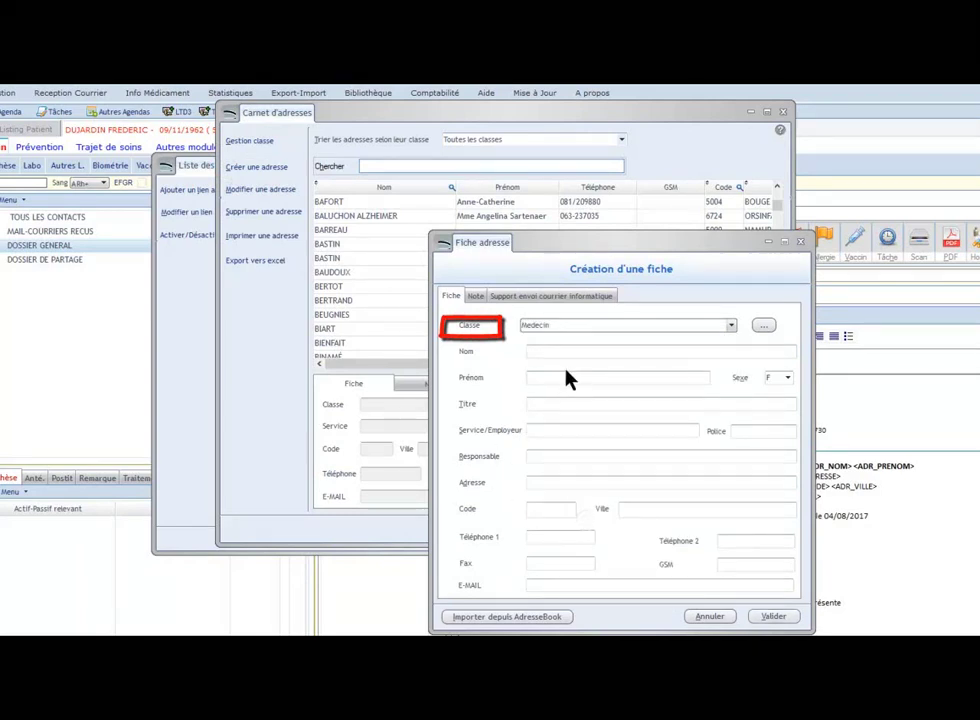
{"action": "left_click", "coordinate": [590, 351]}
{"action": "key", "text": "Tab"}
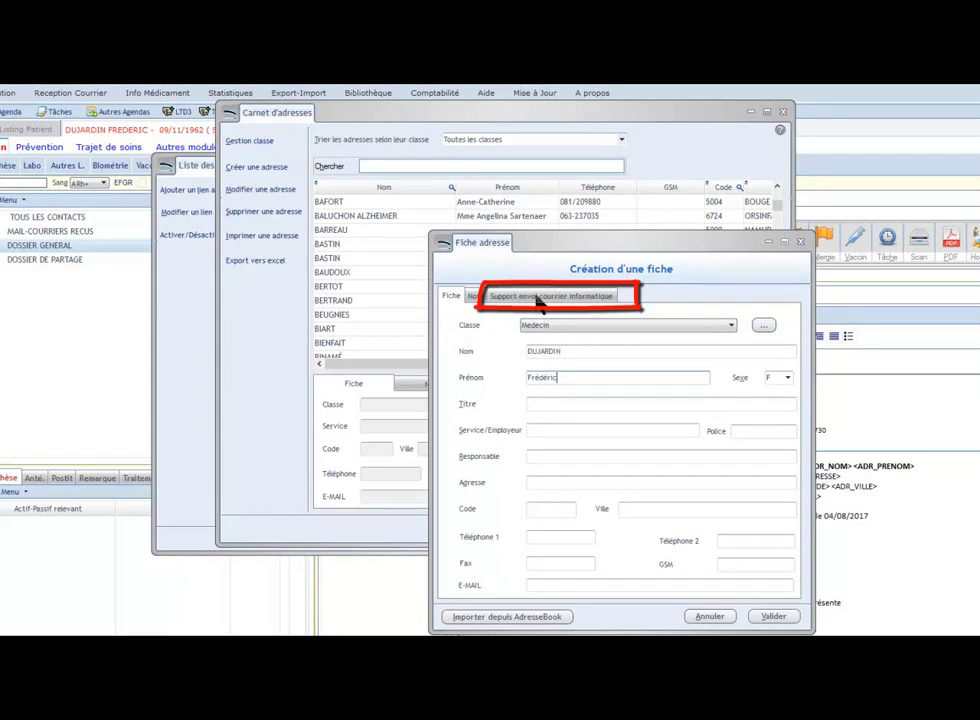
Step: Set export format EPICURE with Medibridge-MediMail sending, enter the doctor's INAMI number, and save the card
{"action": "left_click", "coordinate": [538, 298]}
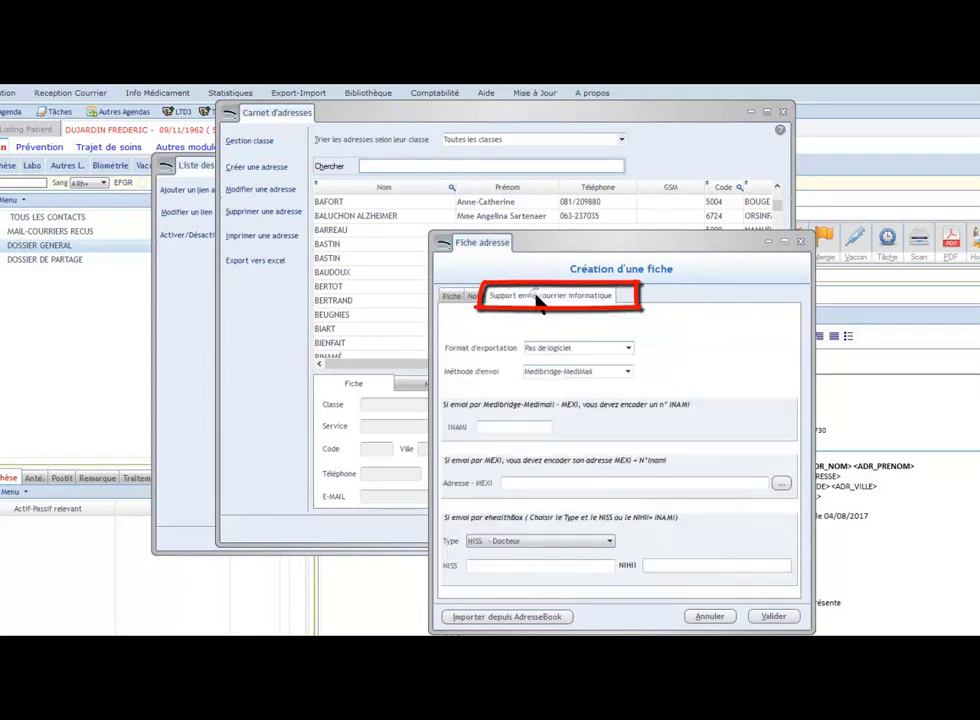
{"action": "left_click", "coordinate": [590, 350]}
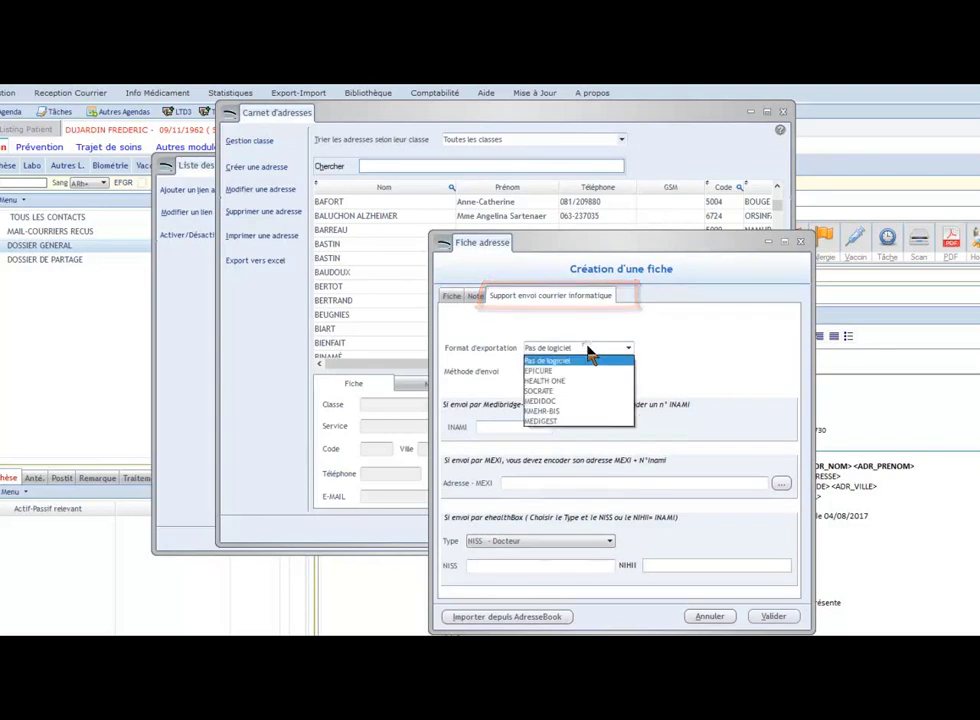
{"action": "left_click", "coordinate": [575, 371]}
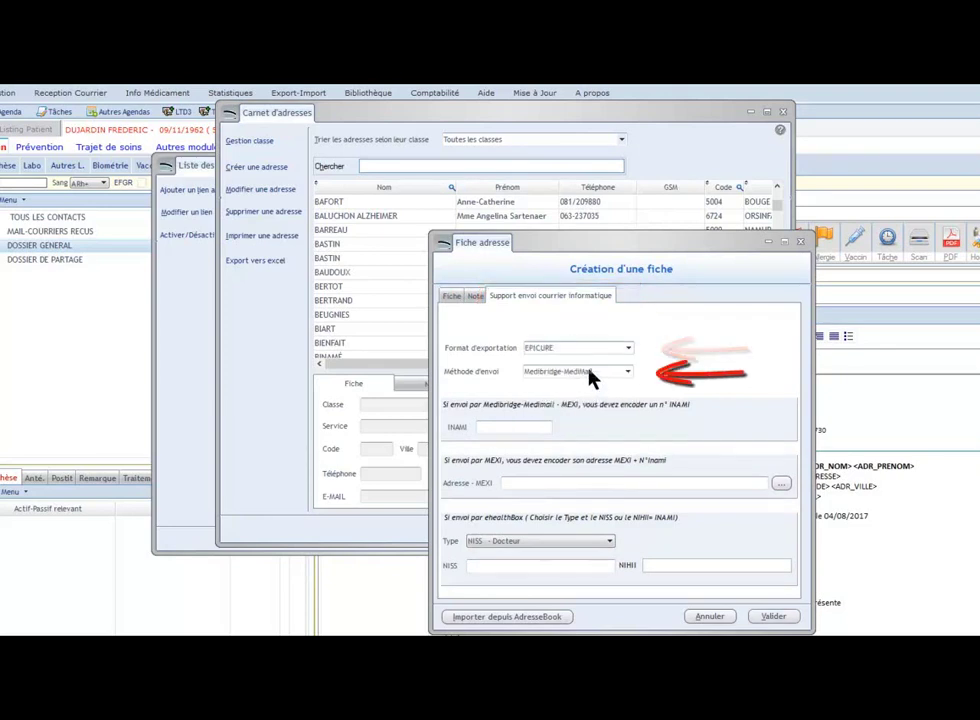
{"action": "left_click", "coordinate": [607, 376]}
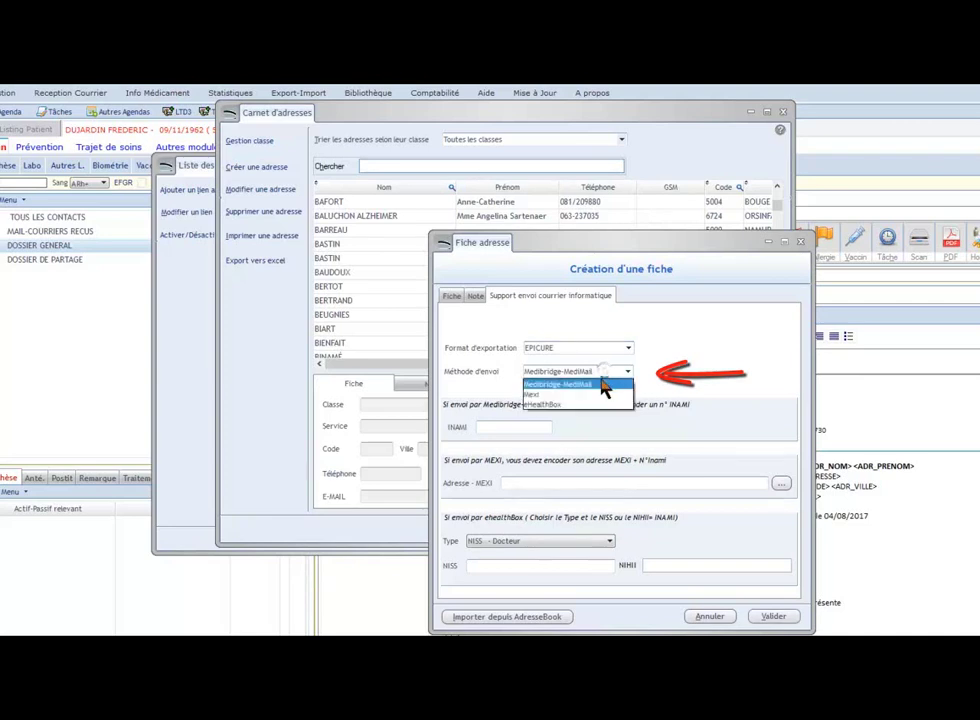
{"action": "left_click", "coordinate": [593, 410]}
{"action": "scroll", "coordinate": [597, 378], "scroll_direction": "up", "scroll_amount": 1}
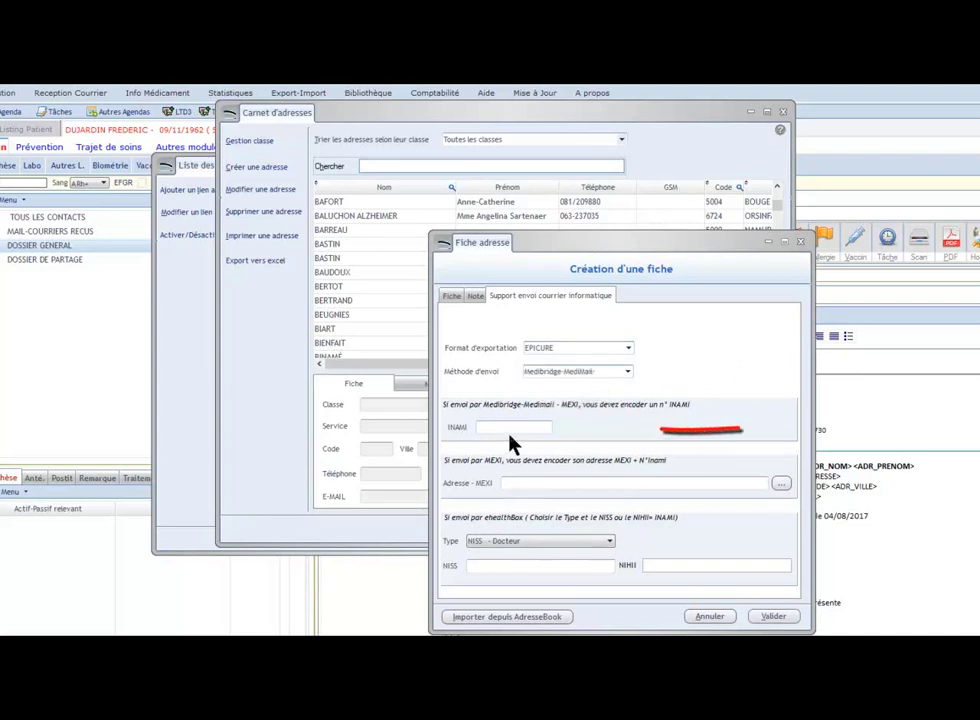
{"action": "left_click", "coordinate": [530, 430]}
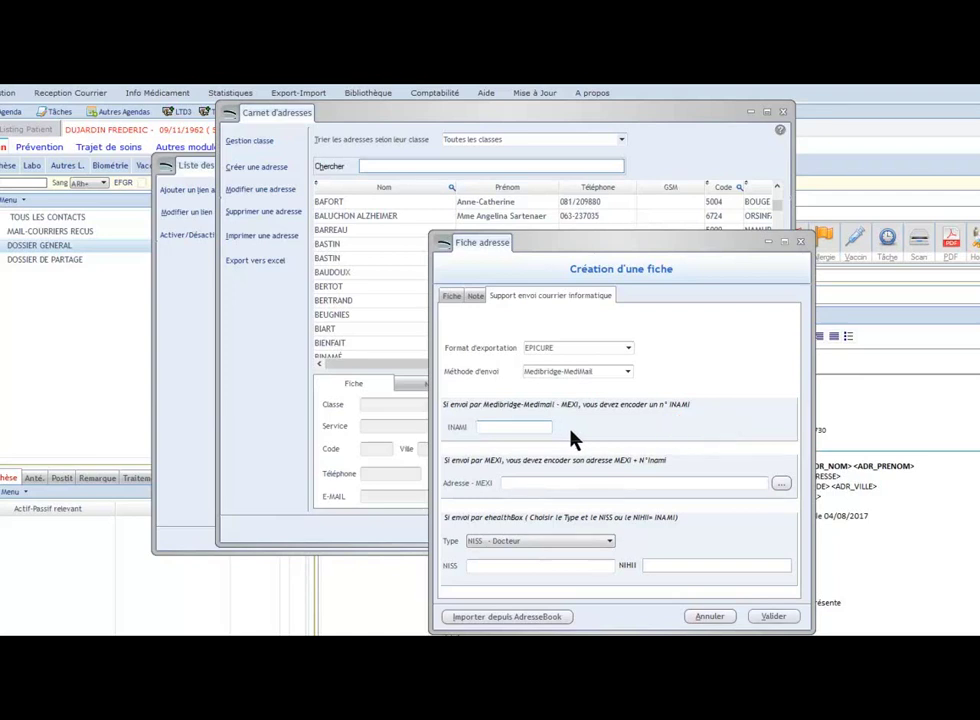
{"action": "left_click", "coordinate": [672, 563]}
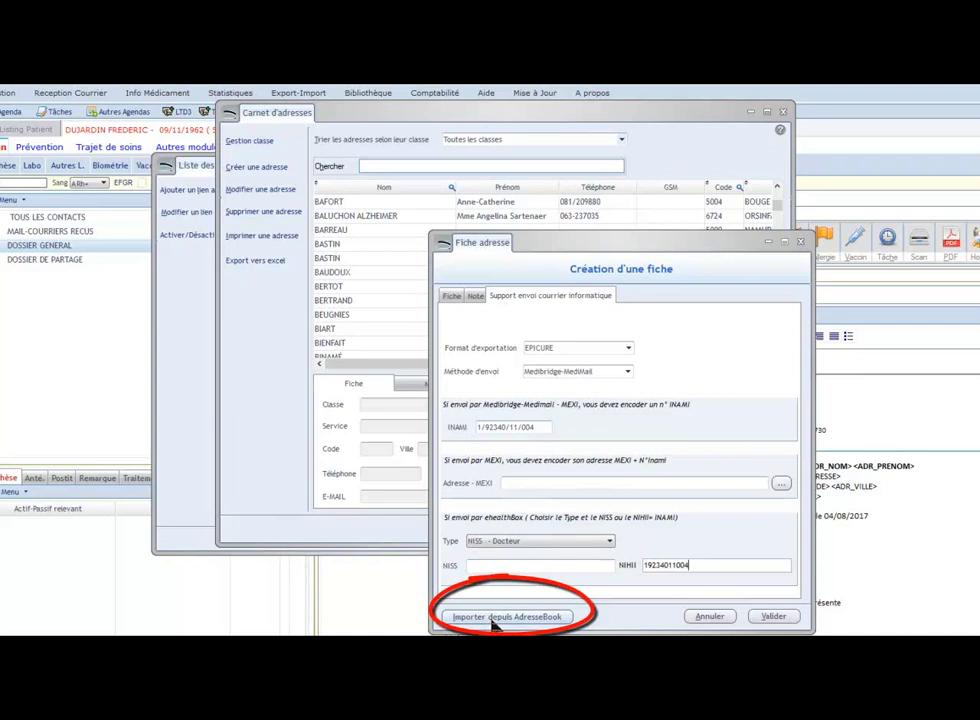
{"action": "left_click", "coordinate": [492, 618]}
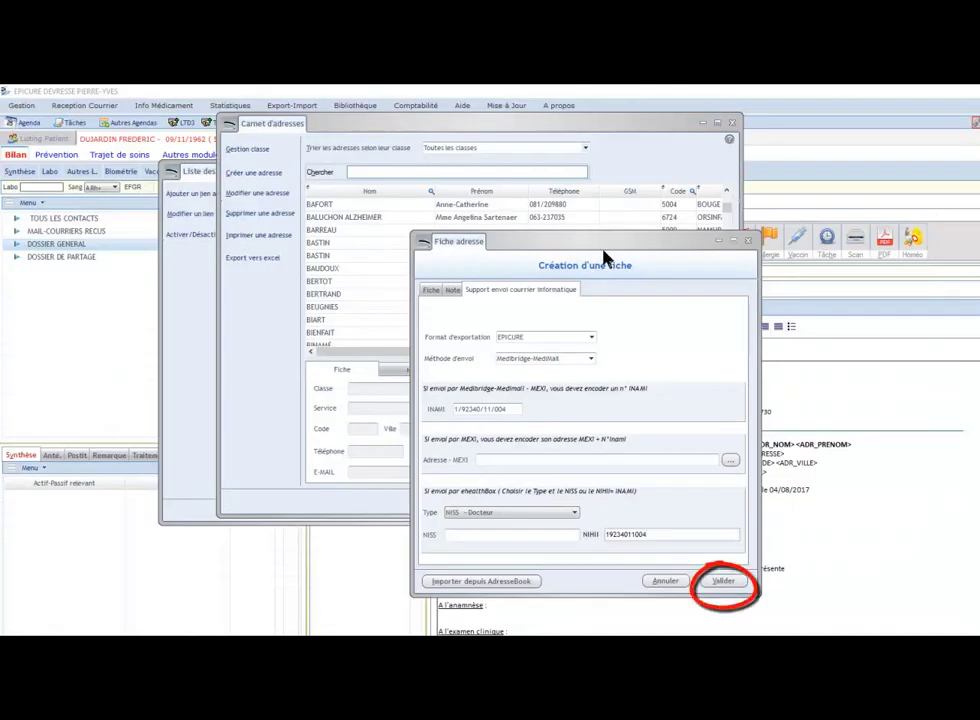
{"action": "left_click", "coordinate": [735, 584]}
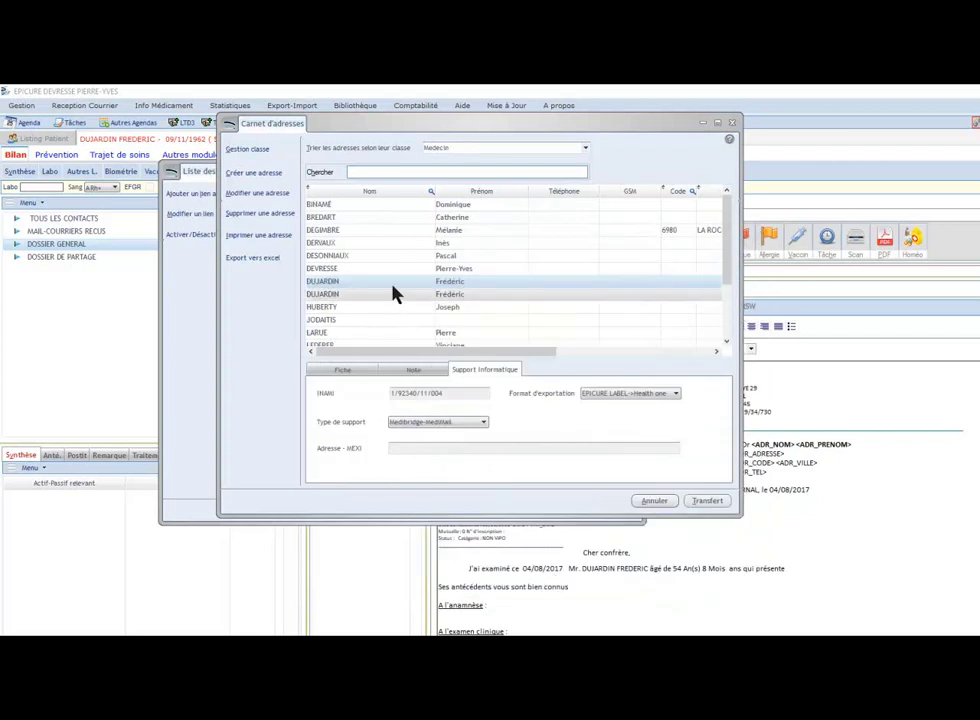
Step: Link the doctor to the patient and send the letter, acknowledging it is ready for sending
{"action": "left_click", "coordinate": [707, 500]}
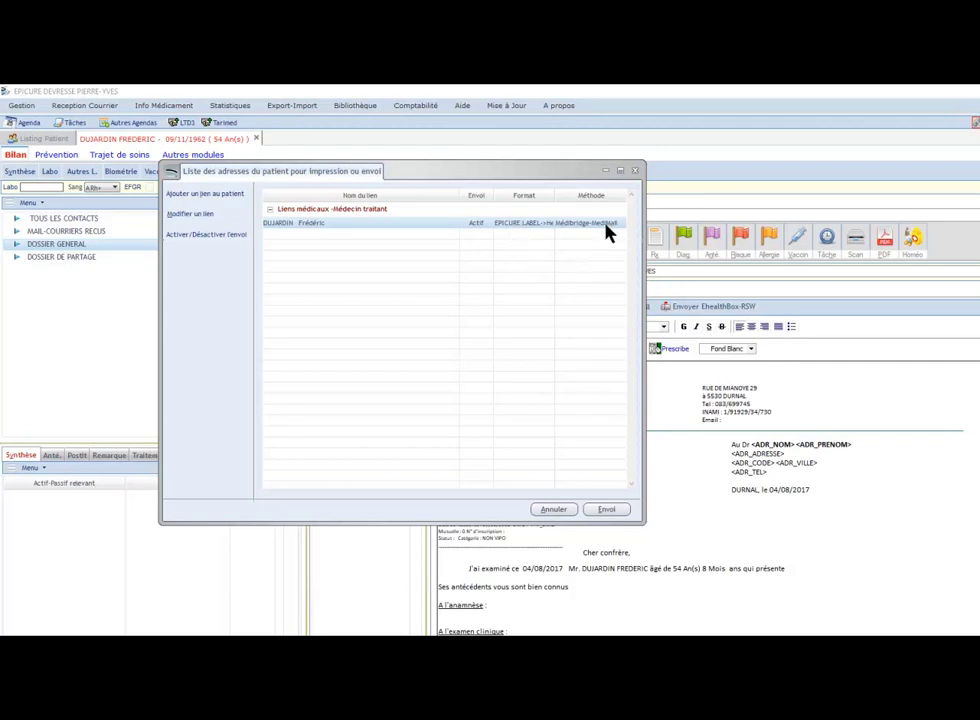
{"action": "left_click", "coordinate": [607, 510]}
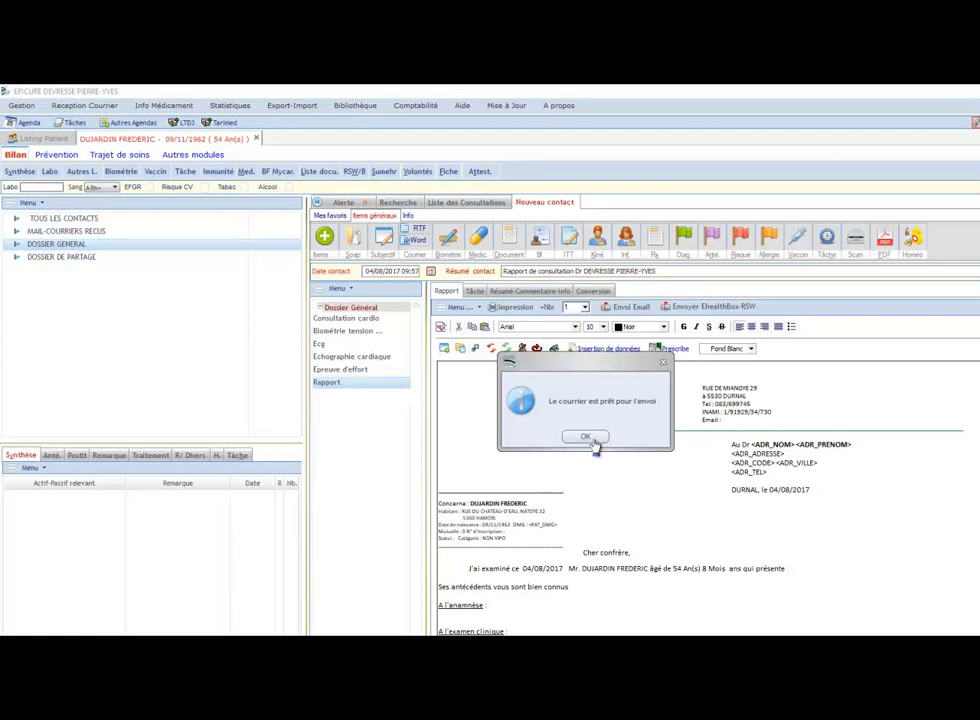
{"action": "left_click", "coordinate": [591, 437]}
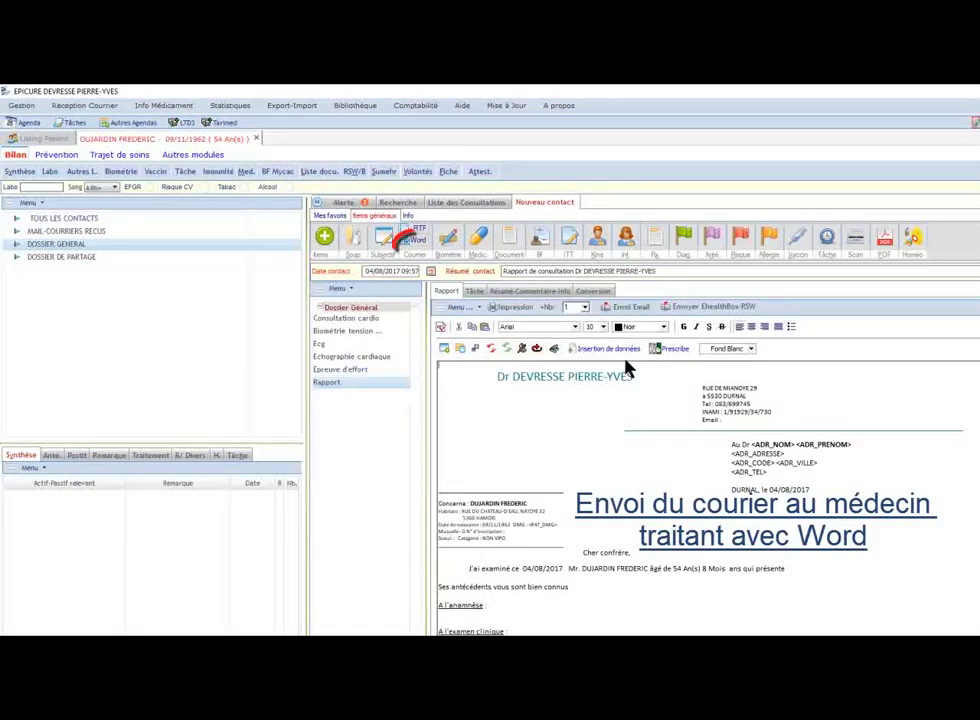
{"action": "left_click", "coordinate": [413, 243]}
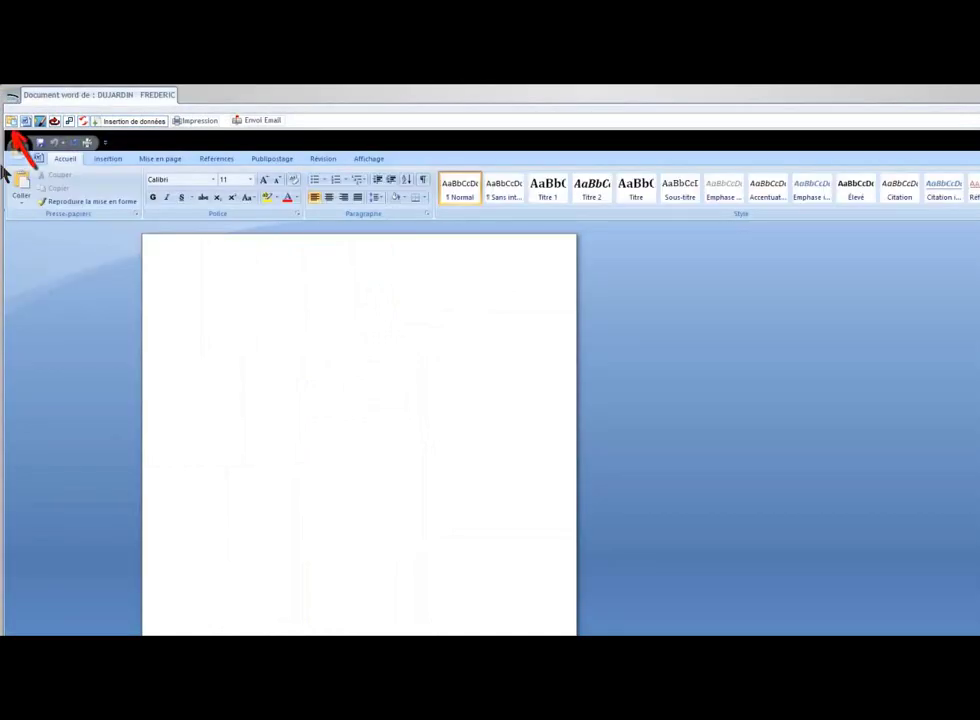
Step: Insert the PROTOCOLE D'EPREUVE D'EFFORT cardiology template into the patient's Word document
{"action": "left_click", "coordinate": [11, 120]}
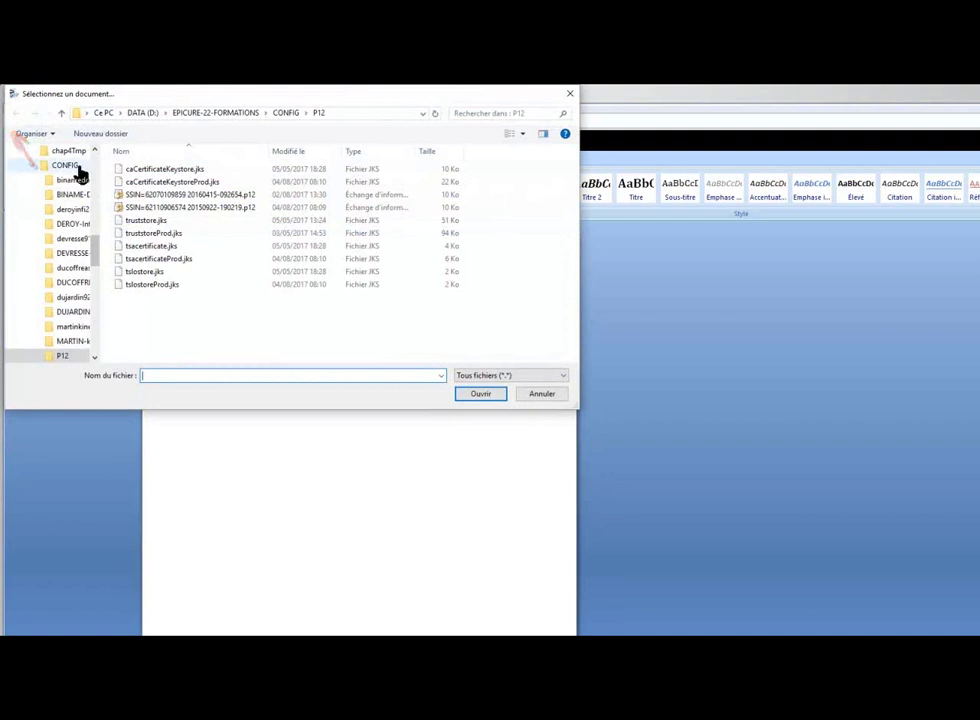
{"action": "scroll", "coordinate": [86, 178], "scroll_direction": "up", "scroll_amount": 5}
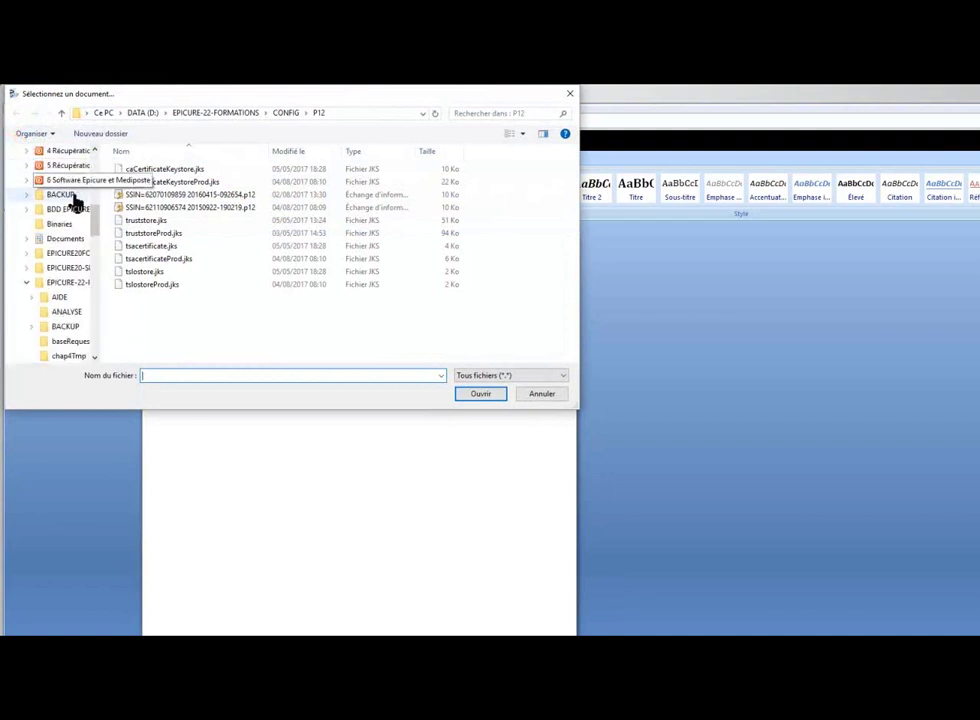
{"action": "scroll", "coordinate": [82, 172], "scroll_direction": "up", "scroll_amount": 5}
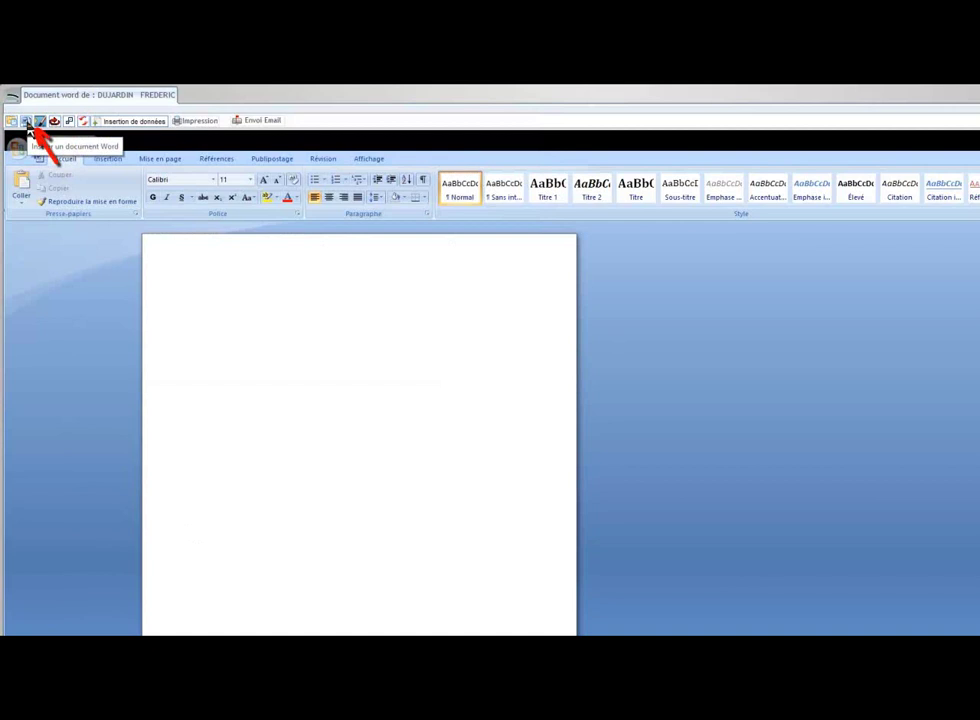
{"action": "left_click", "coordinate": [27, 121]}
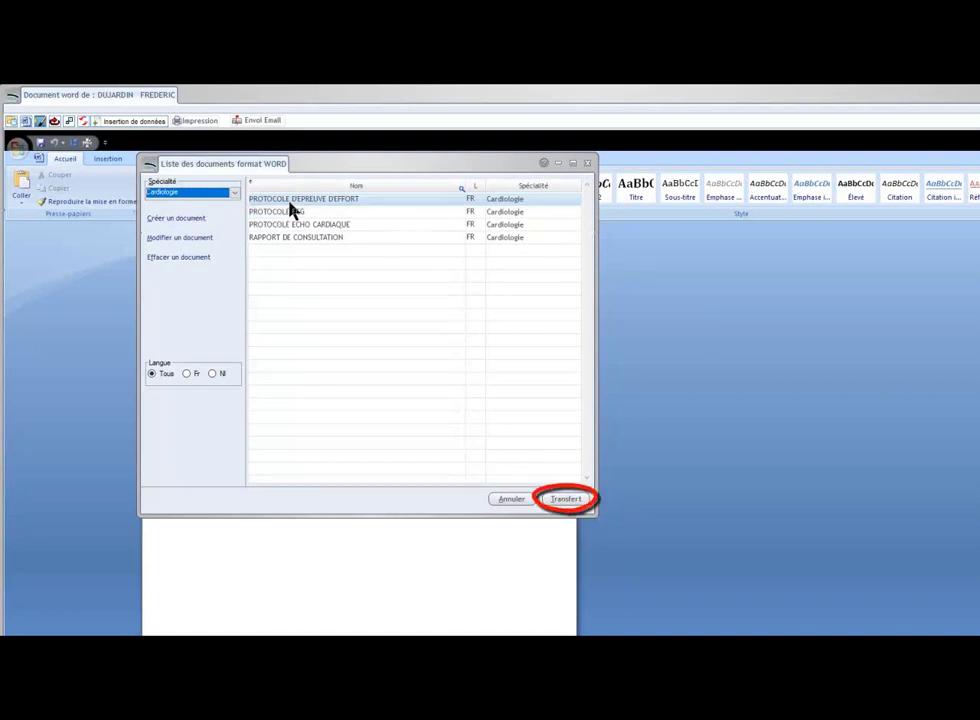
{"action": "left_click", "coordinate": [565, 498]}
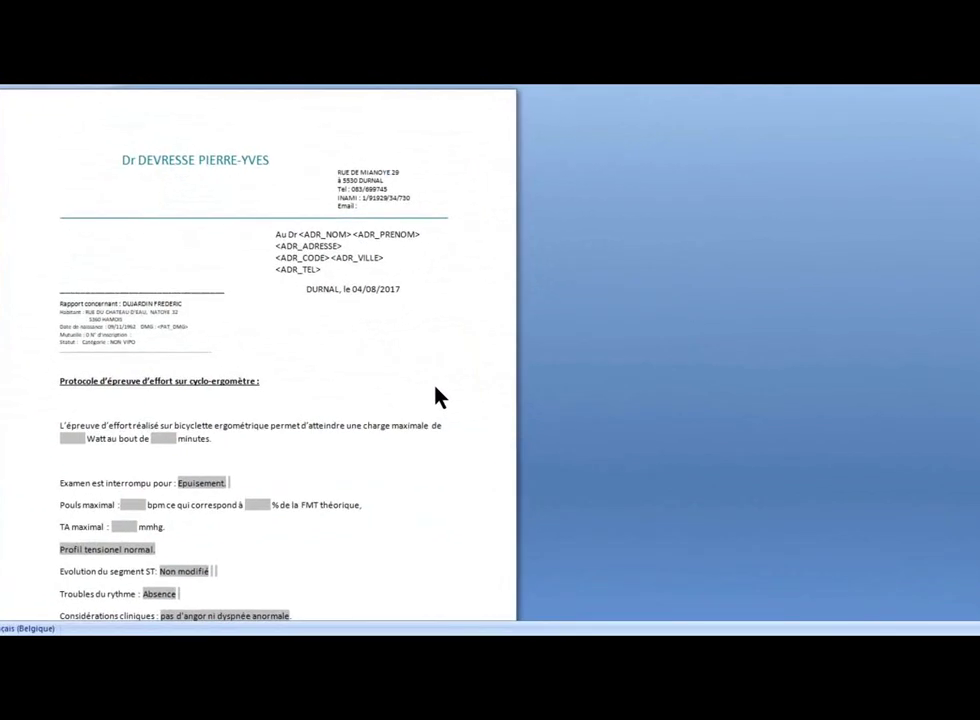
Step: Record Dyspnée as the stop reason, Tension artérielle fort élevée, and Sous décalage de 2 mm en récupération
{"action": "left_click", "coordinate": [219, 487]}
{"action": "left_click", "coordinate": [219, 487]}
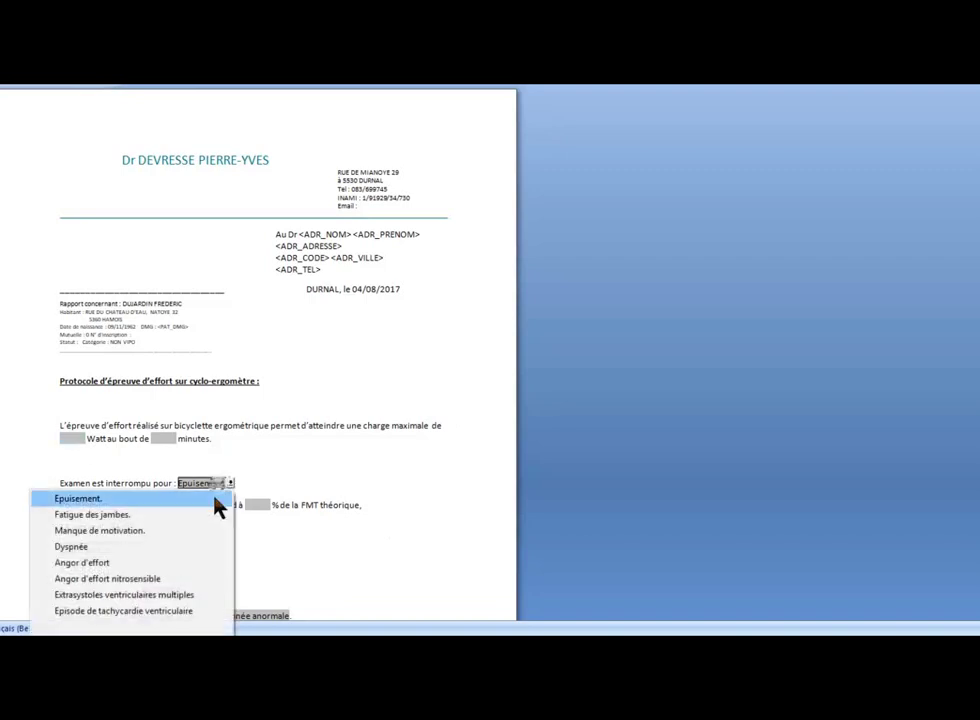
{"action": "left_click", "coordinate": [203, 547]}
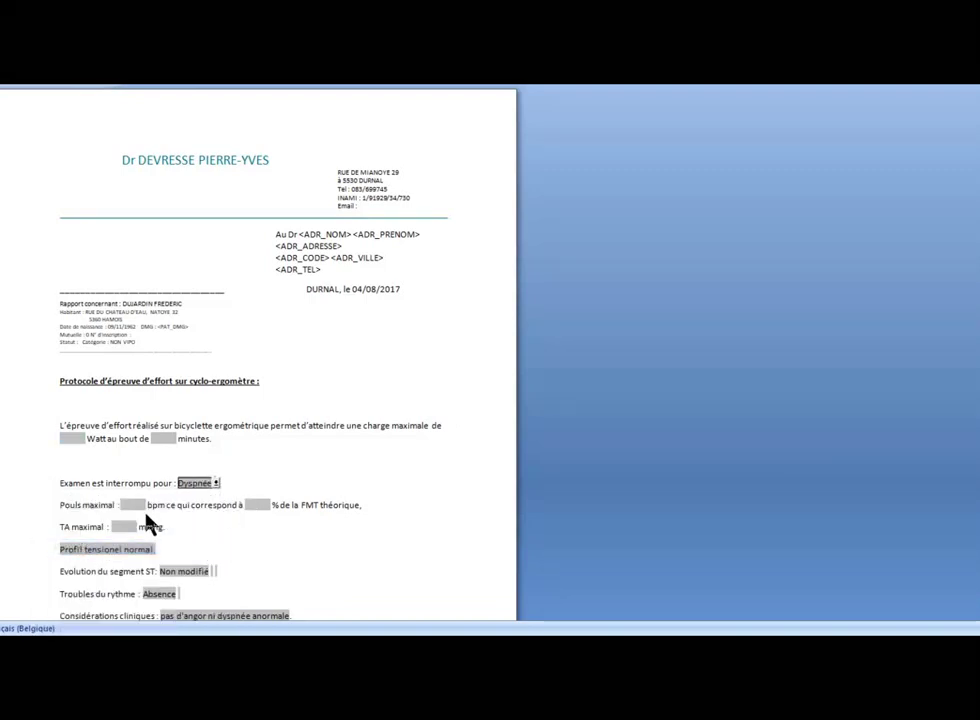
{"action": "left_click", "coordinate": [157, 549]}
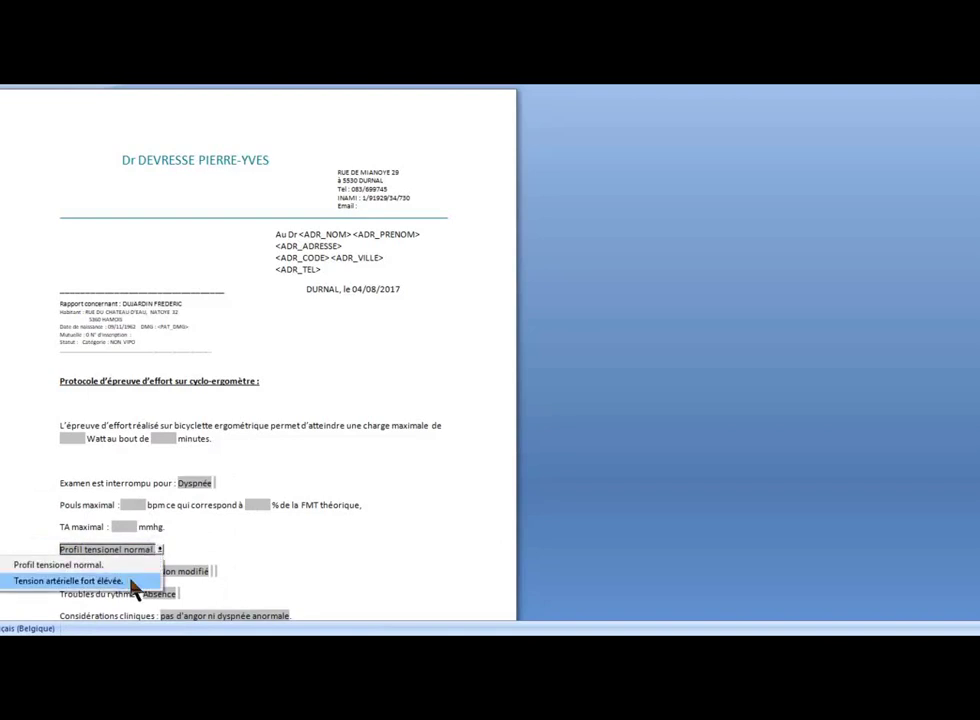
{"action": "left_click", "coordinate": [131, 582]}
{"action": "left_click", "coordinate": [205, 573]}
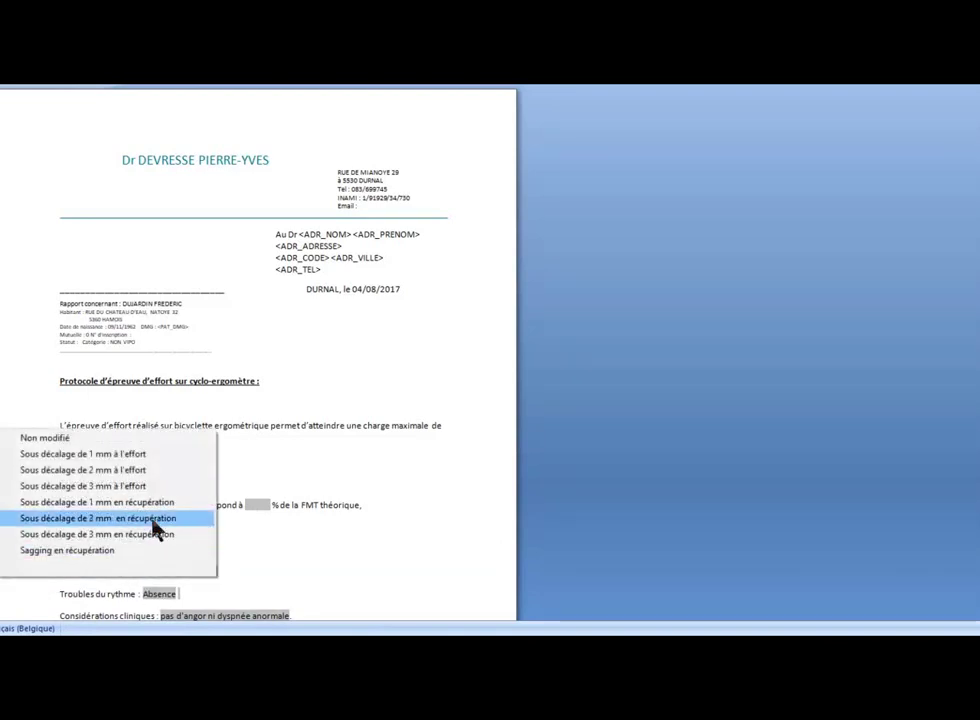
{"action": "left_click", "coordinate": [155, 519]}
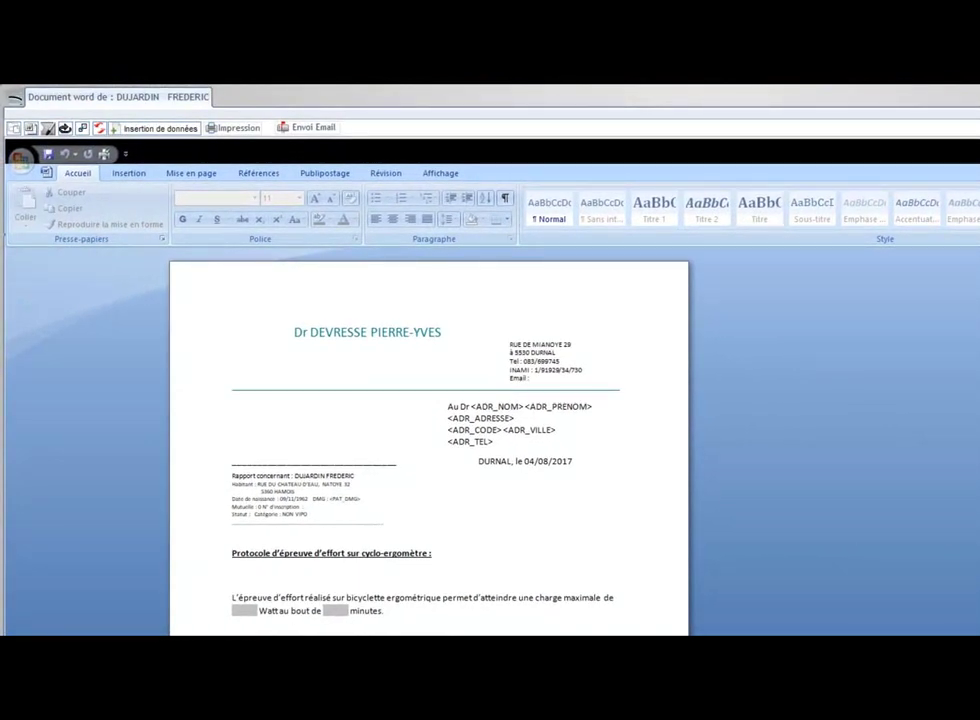
Step: Print the letter and send it electronically to the patient's treating doctor, confirming it is ready
{"action": "left_click", "coordinate": [256, 137]}
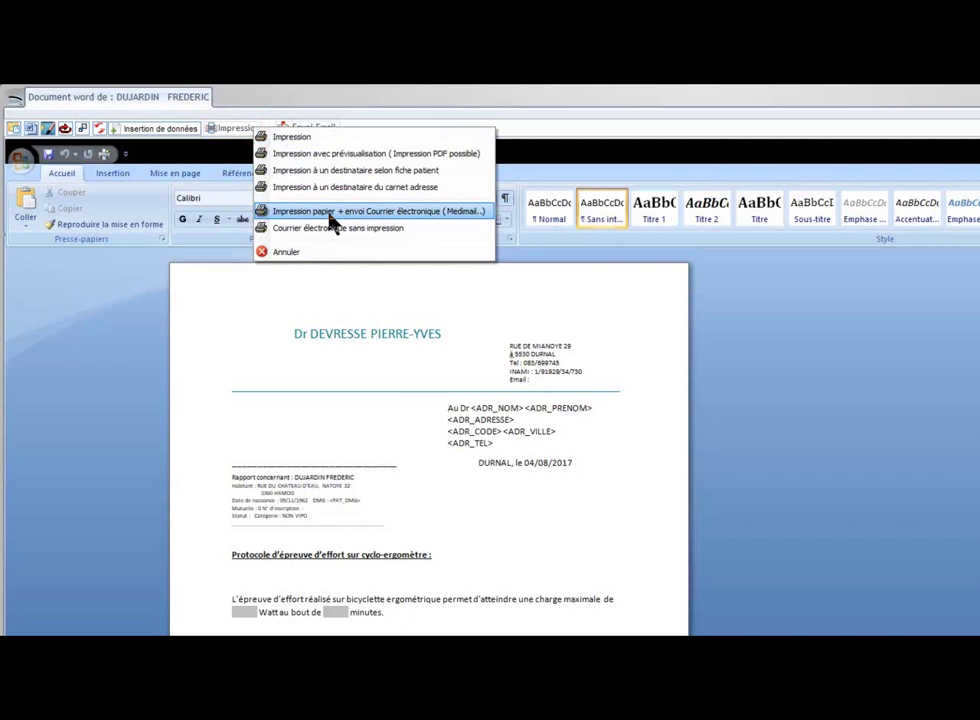
{"action": "left_click", "coordinate": [330, 213]}
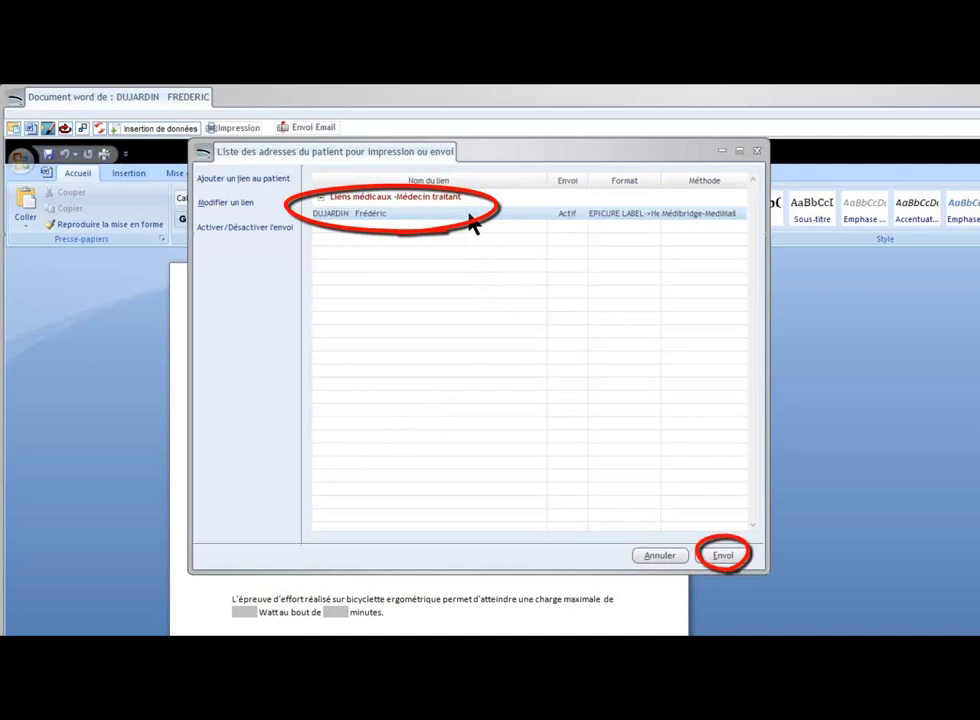
{"action": "left_click", "coordinate": [741, 562]}
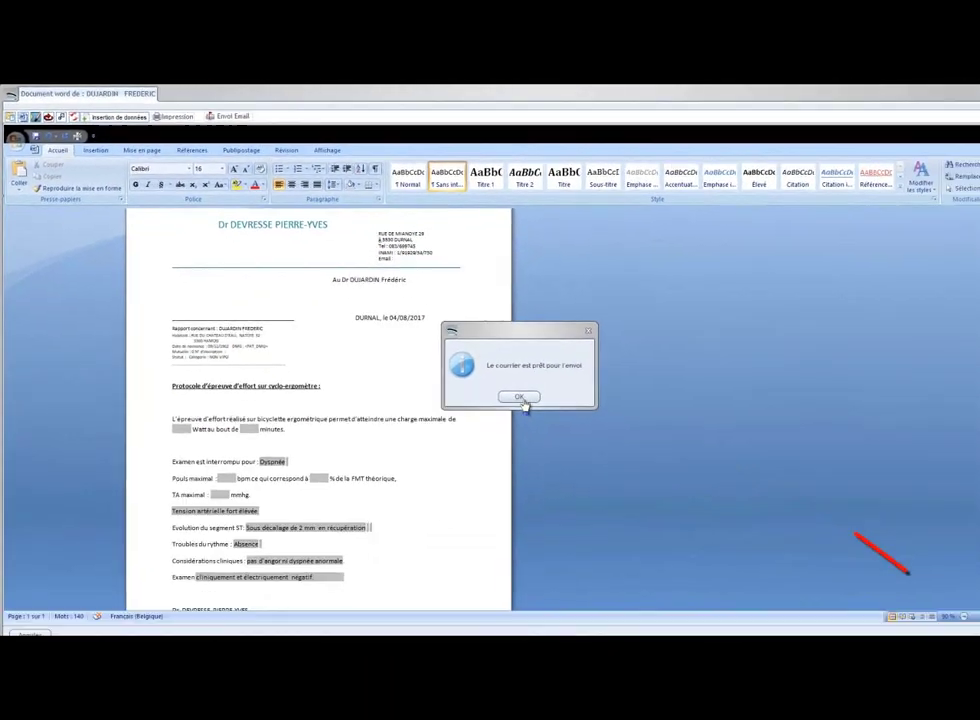
{"action": "left_click", "coordinate": [520, 398]}
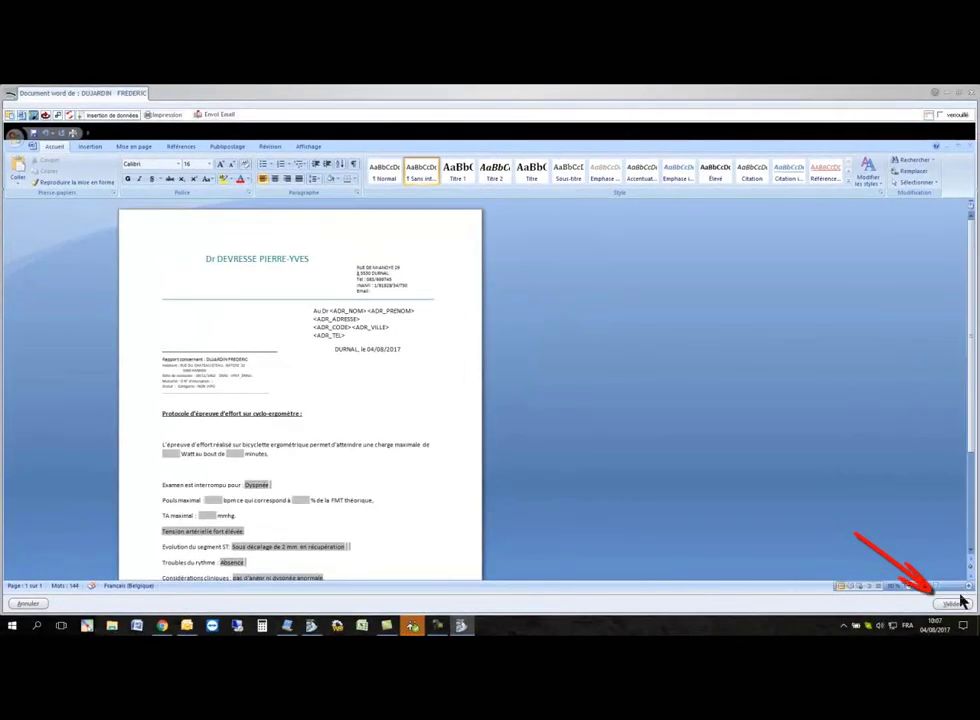
Step: Validate the letter, then copy the CT SCANNER THORACIQUE report text from the consultations list
{"action": "left_click", "coordinate": [958, 605]}
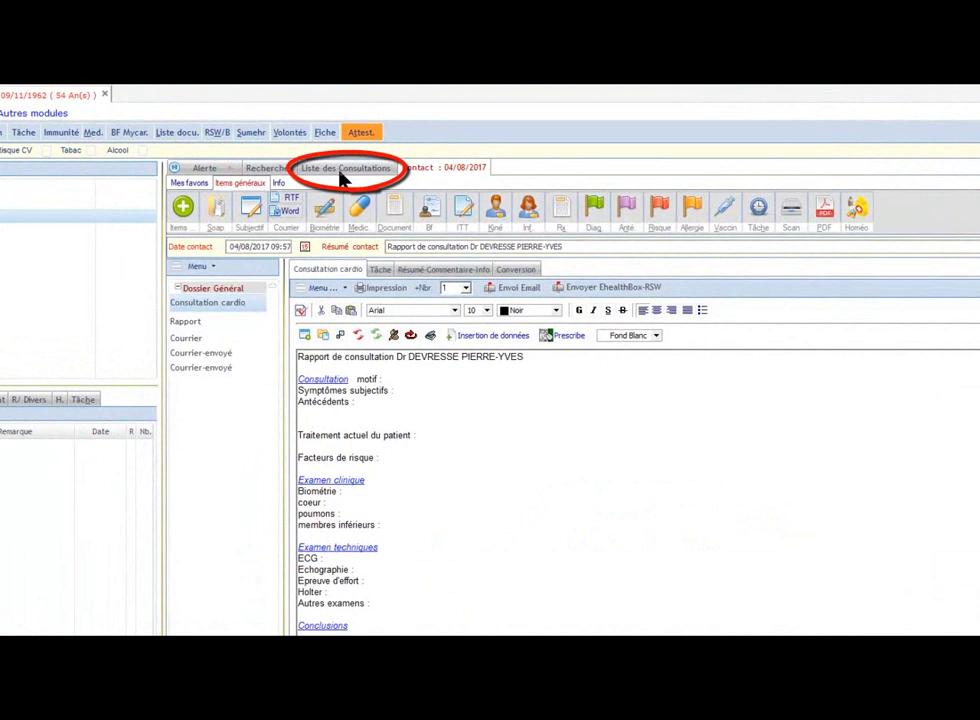
{"action": "left_click", "coordinate": [340, 172]}
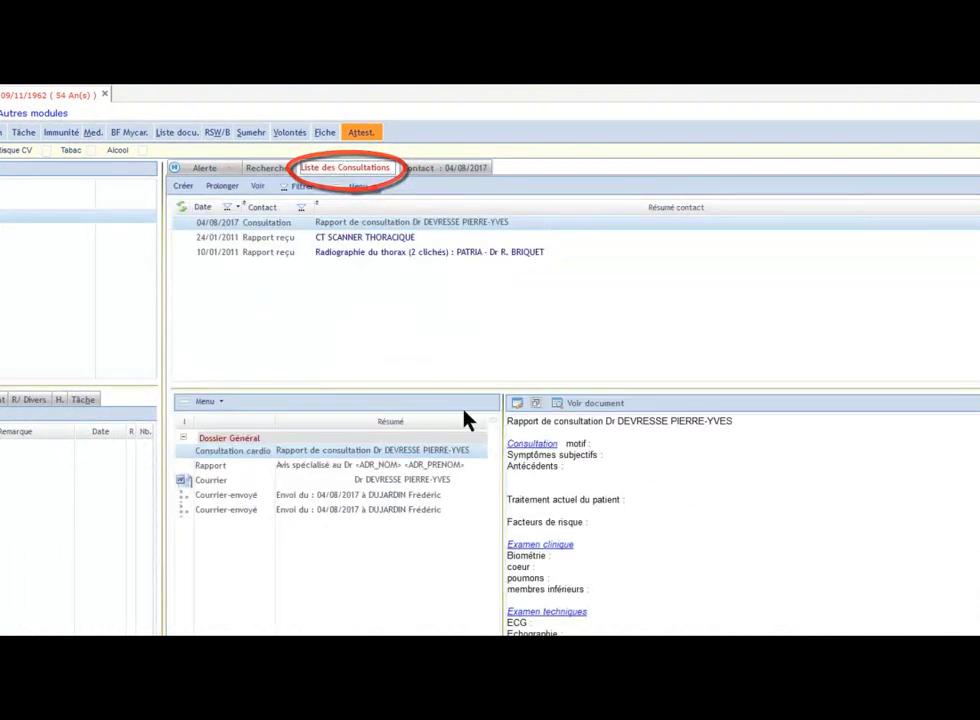
{"action": "left_click", "coordinate": [366, 254]}
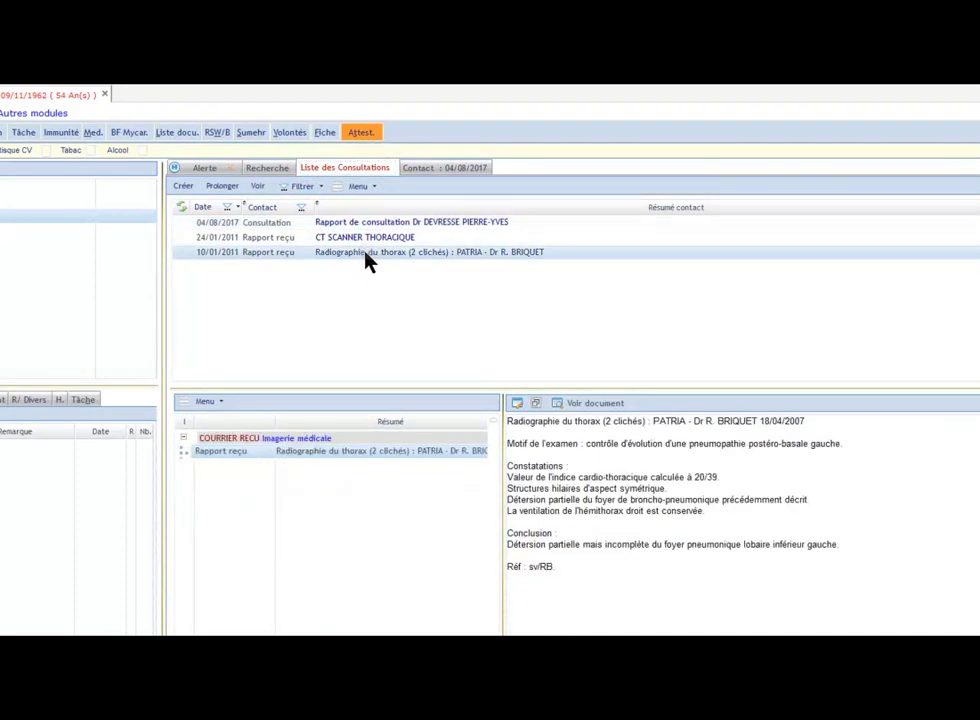
{"action": "left_click", "coordinate": [365, 238]}
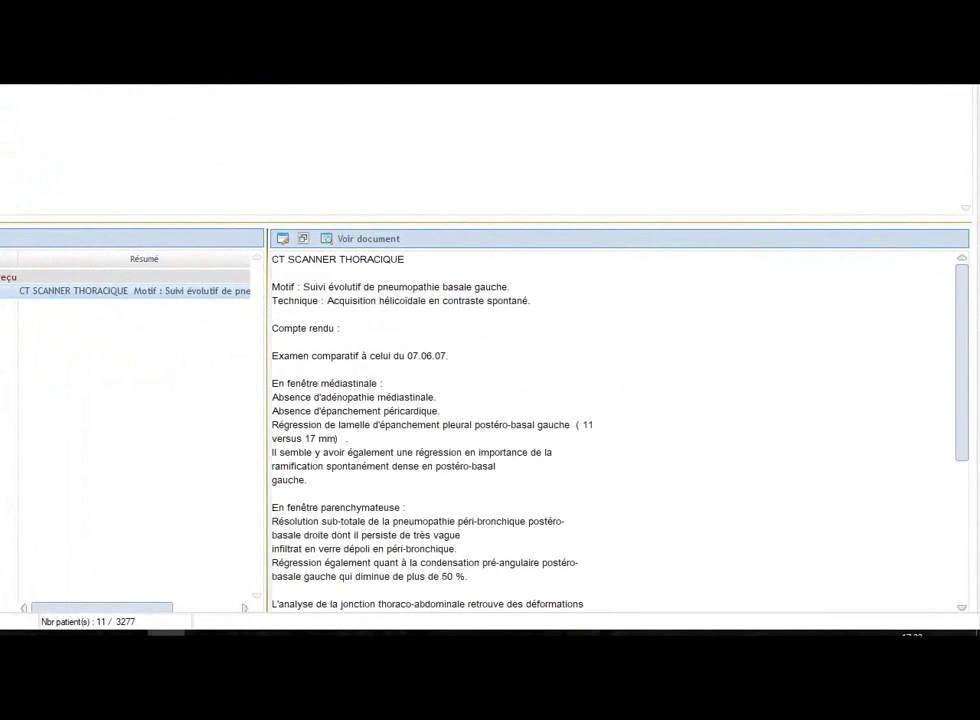
{"action": "left_click_drag", "start_coordinate": [274, 261], "coordinate": [549, 462]}
{"action": "right_click", "coordinate": [329, 392]}
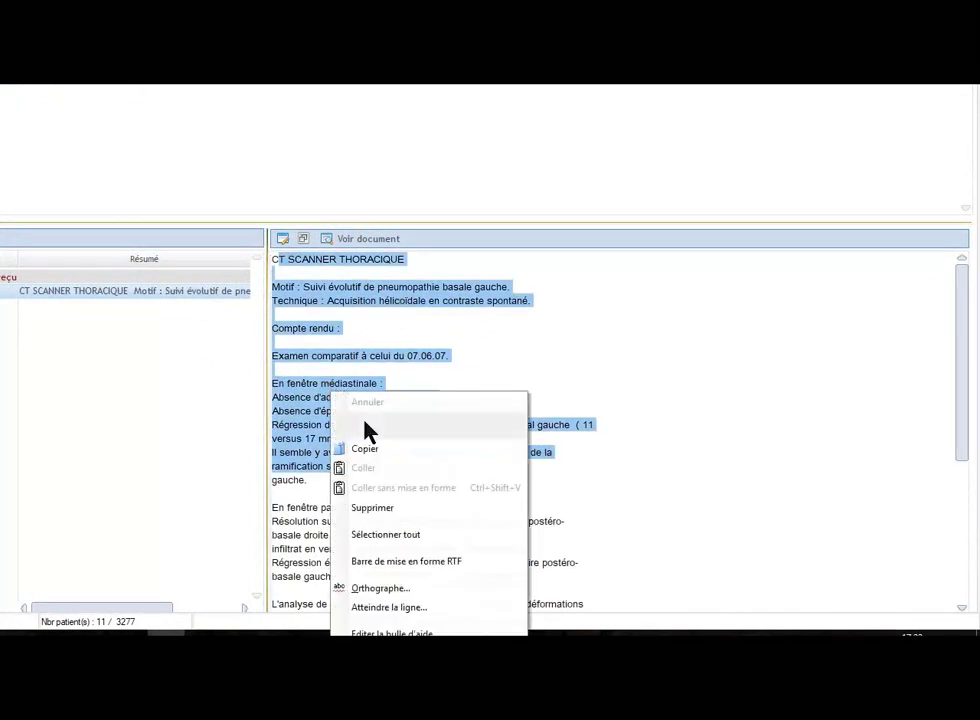
{"action": "left_click", "coordinate": [376, 452]}
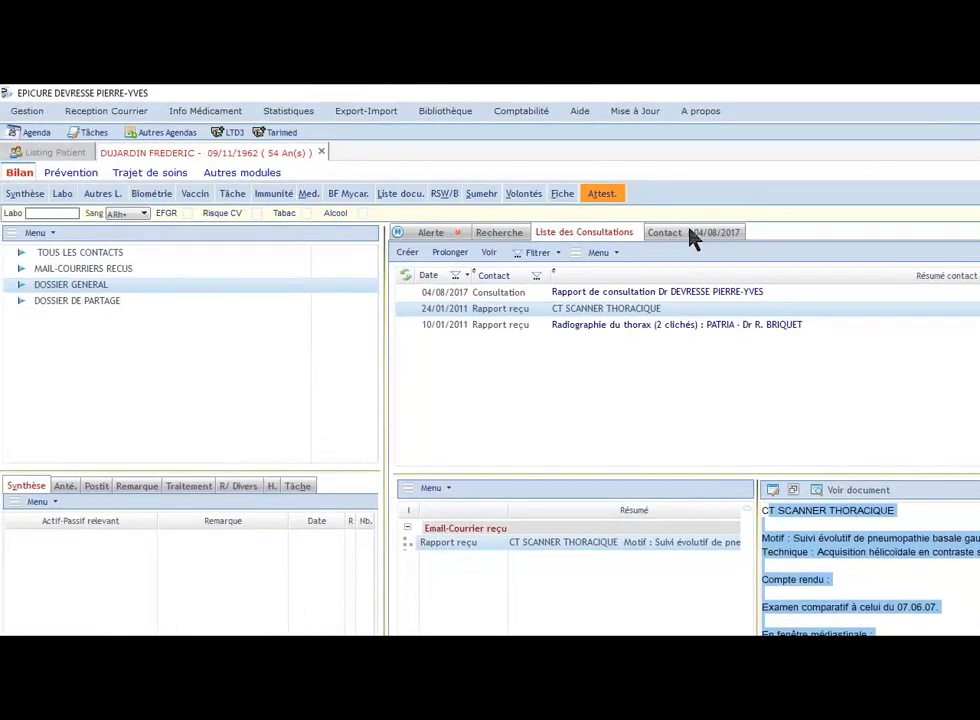
Step: In the 04/08/2017 consultation, review the 0-36 month weight/height and head circumference growth charts
{"action": "left_click", "coordinate": [623, 200]}
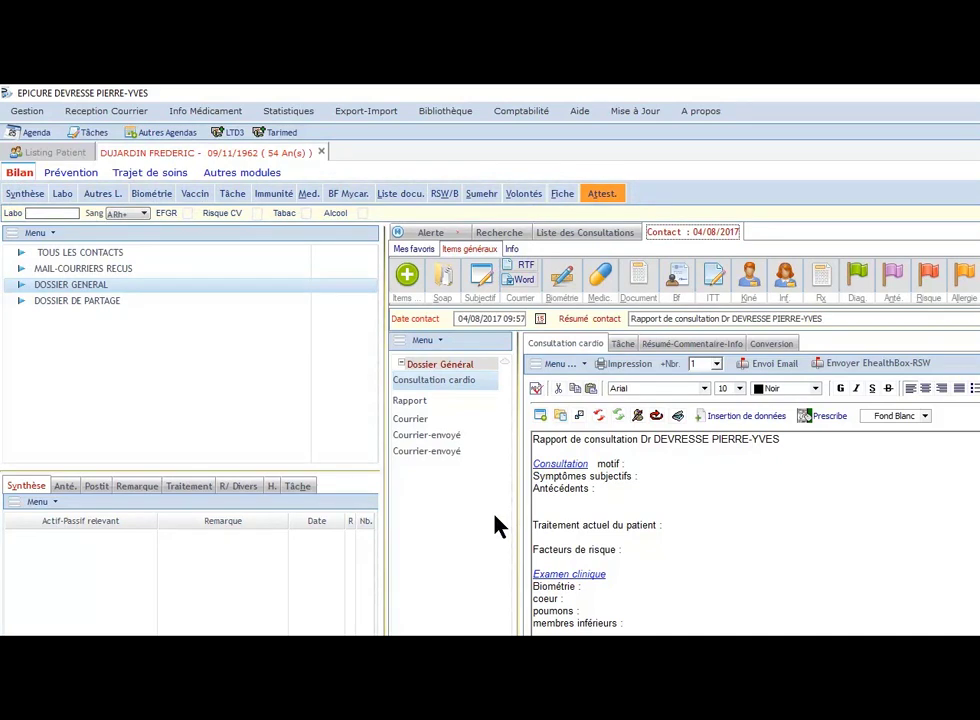
{"action": "left_click", "coordinate": [152, 194]}
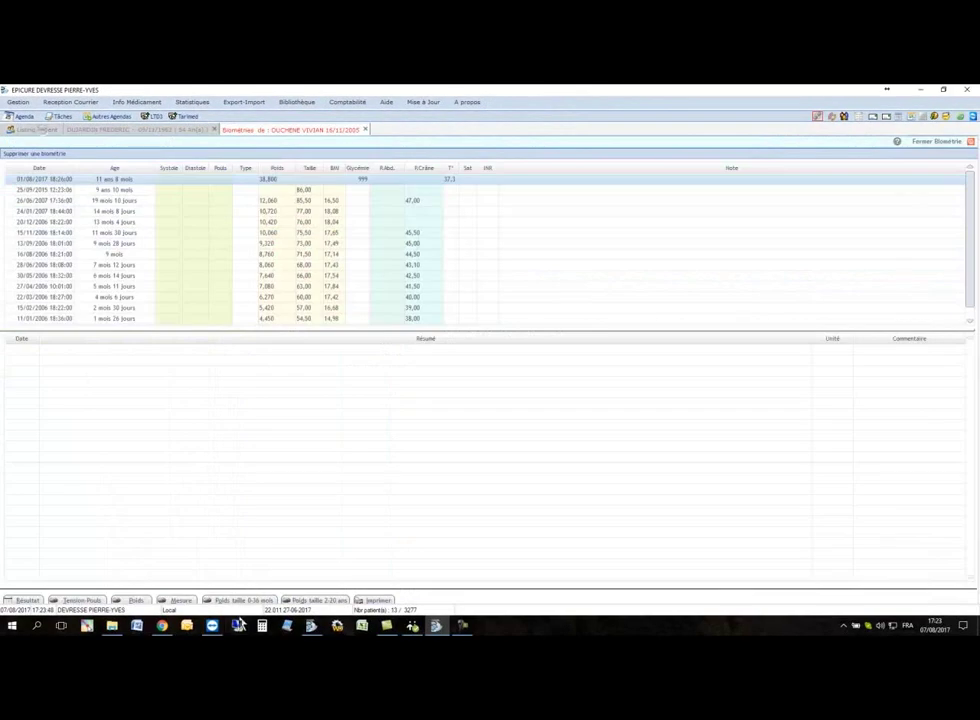
{"action": "left_click", "coordinate": [236, 601]}
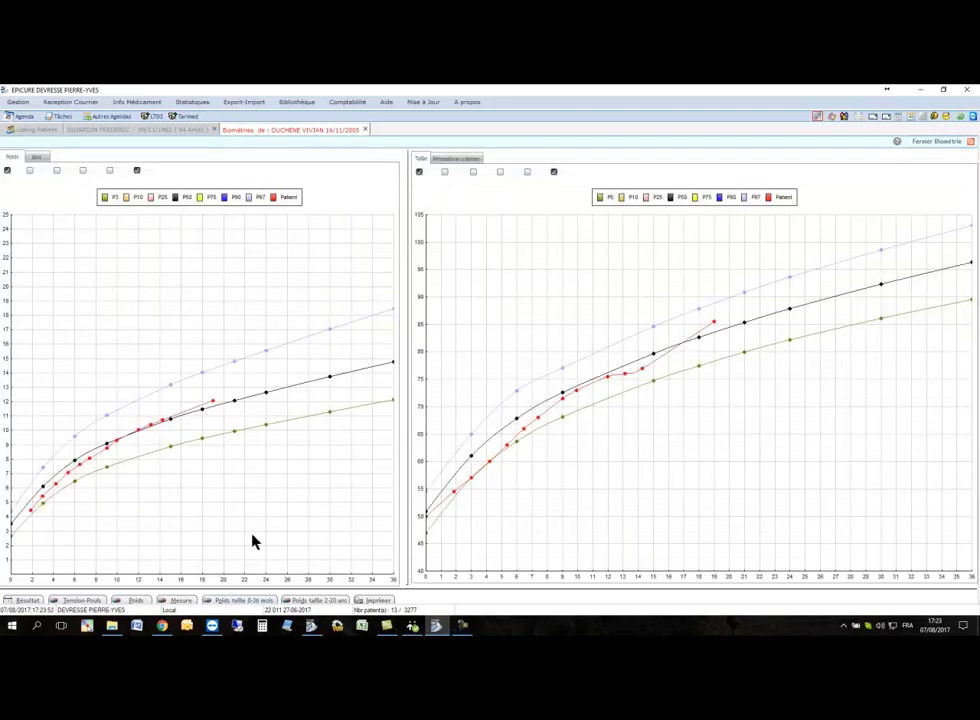
{"action": "left_click", "coordinate": [475, 159]}
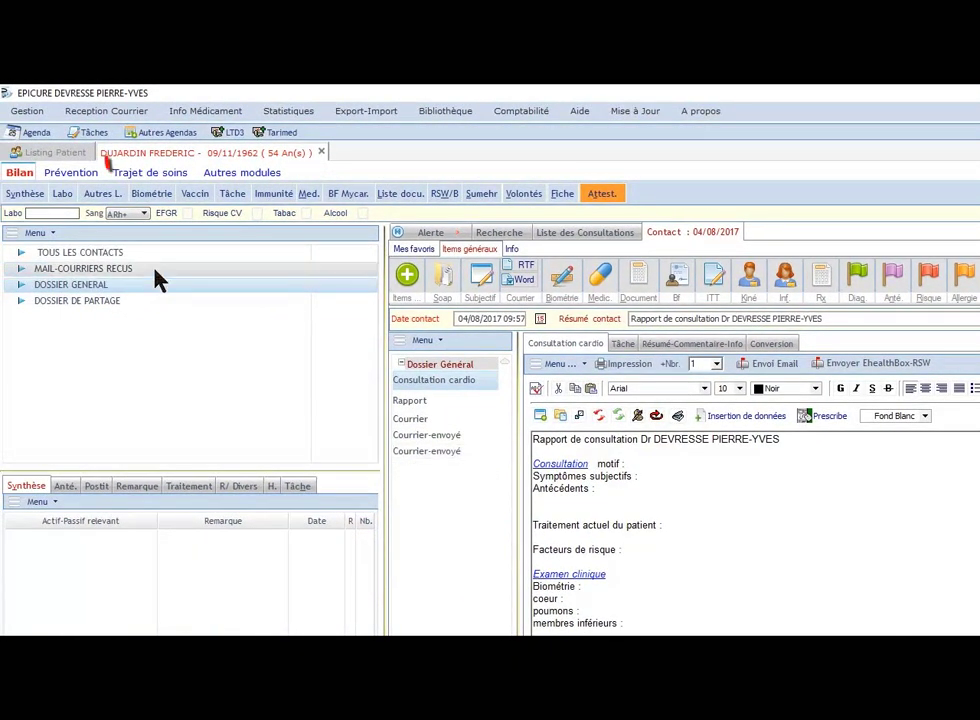
Step: Search the patient listing for 'VIN' and select the last matching patient
{"action": "left_click", "coordinate": [50, 153]}
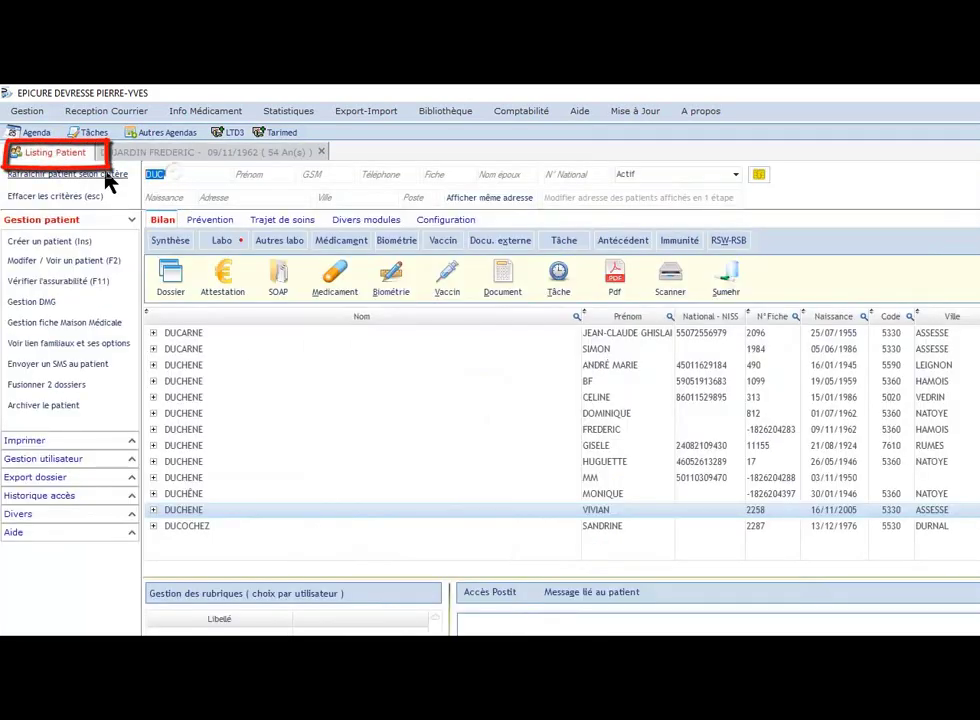
{"action": "type", "text": "VIN"}
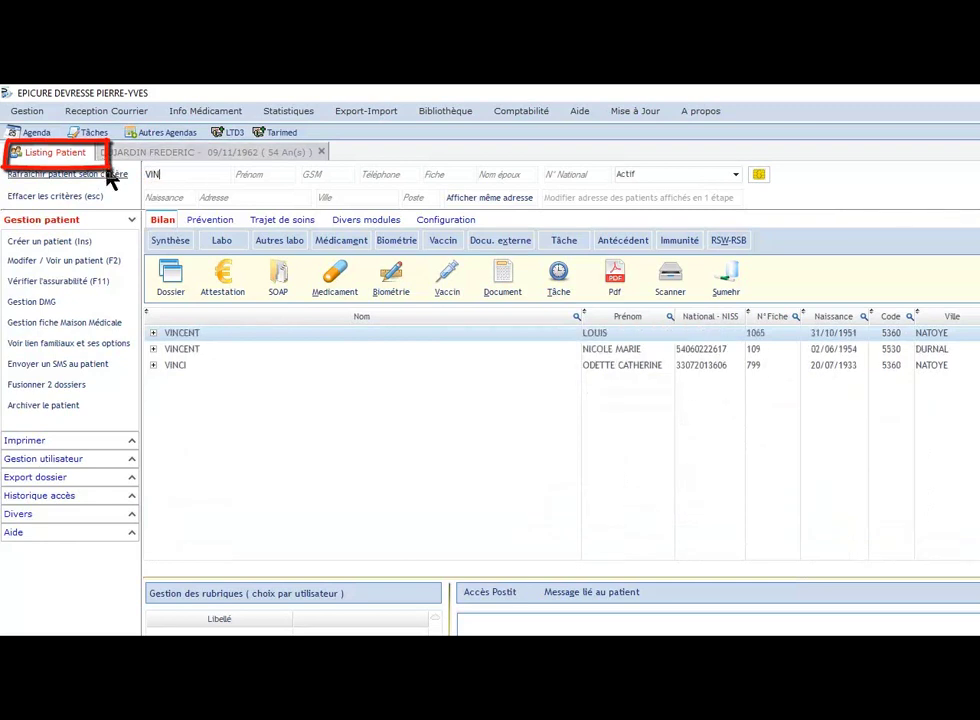
{"action": "left_click", "coordinate": [253, 368]}
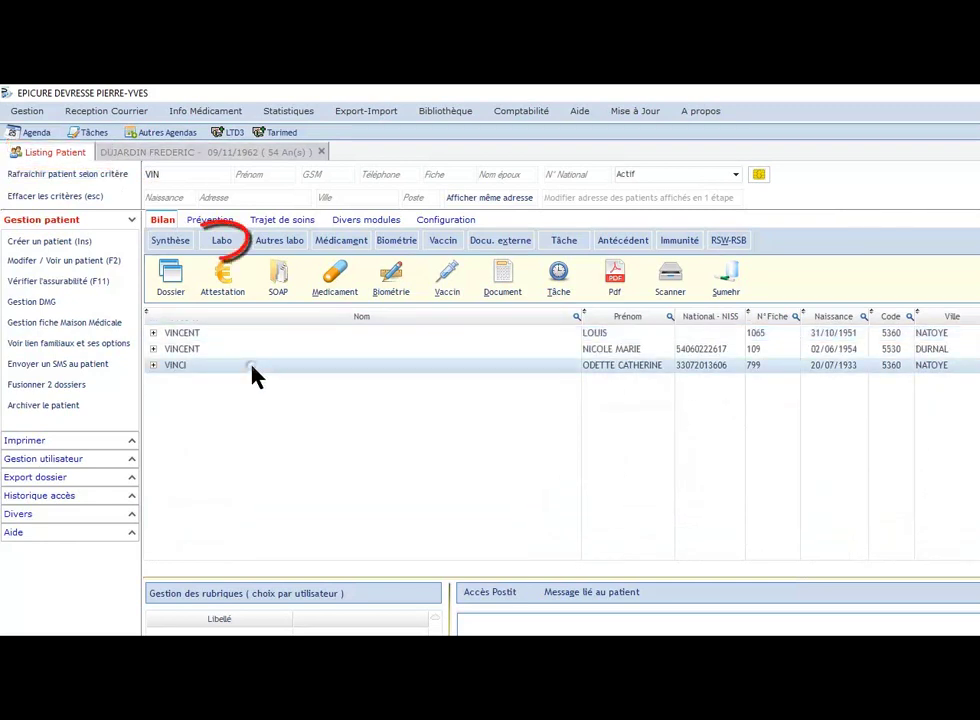
Step: Review the patient's lab results and HEMOGLOBINE trend graph, then close the lab results
{"action": "left_click", "coordinate": [222, 243]}
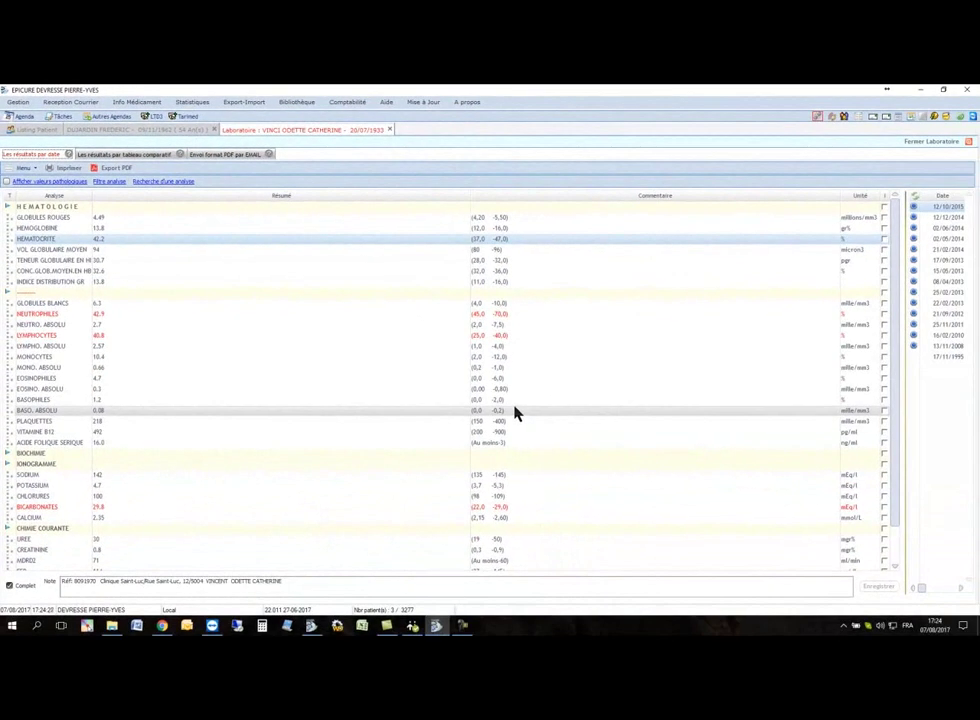
{"action": "double_click", "coordinate": [70, 231]}
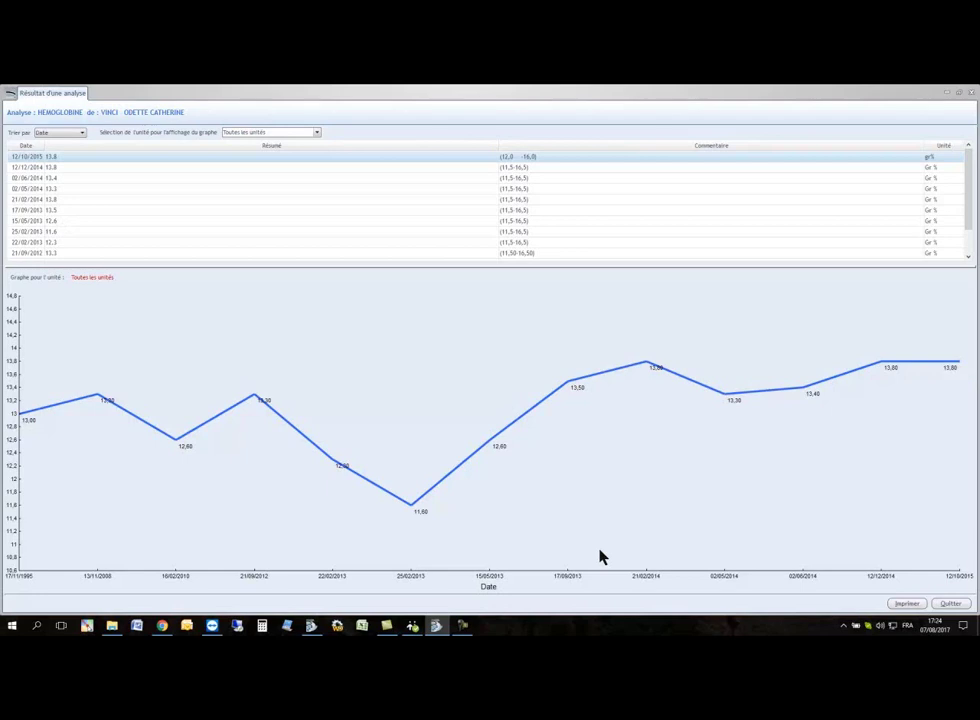
{"action": "key", "text": "Escape"}
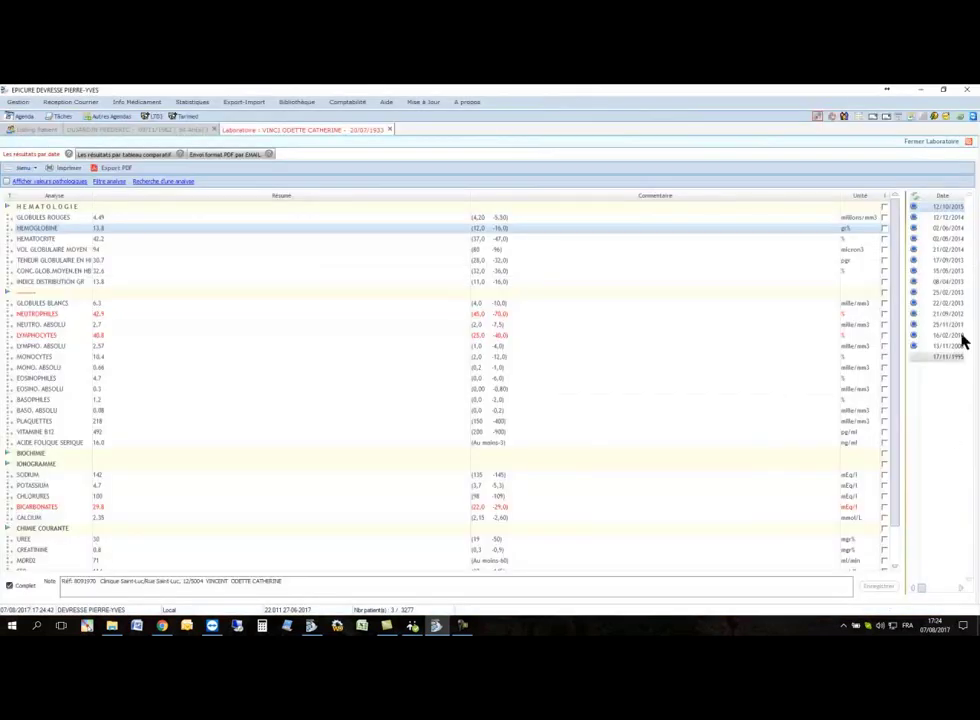
{"action": "left_click", "coordinate": [953, 145]}
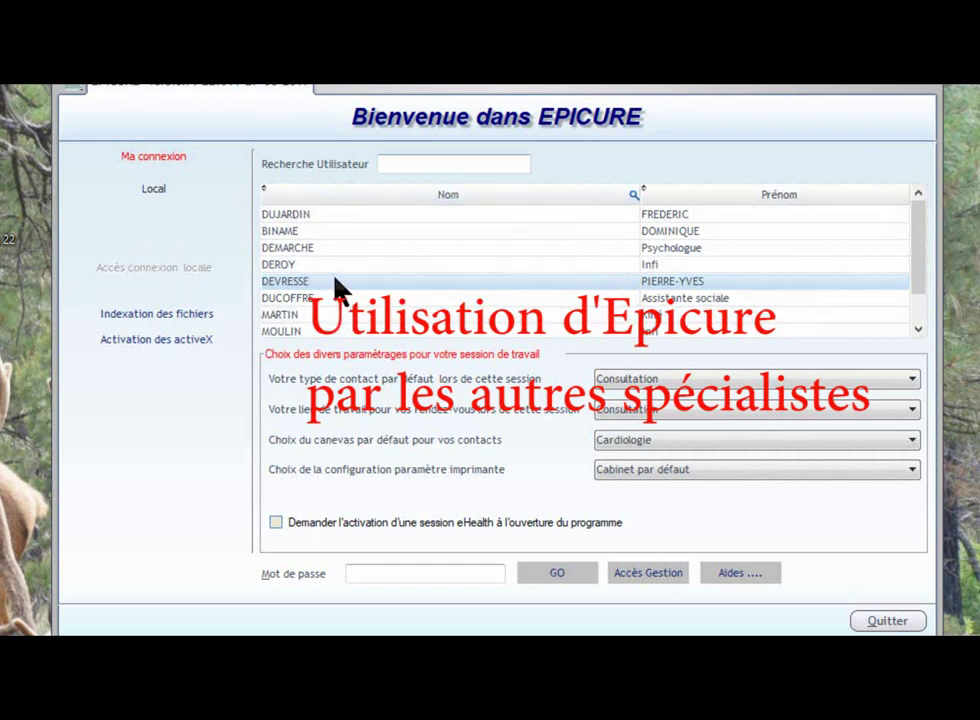
Step: Log in with the account password and ORL as the default contact template
{"action": "left_click", "coordinate": [819, 446]}
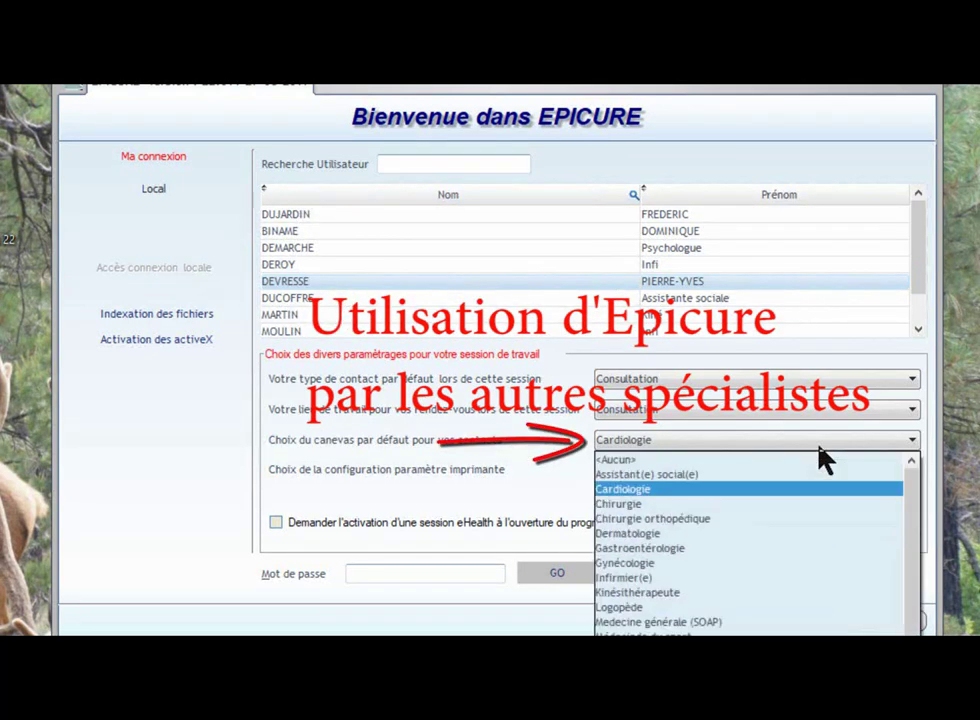
{"action": "left_click", "coordinate": [810, 499]}
{"action": "left_click", "coordinate": [405, 575]}
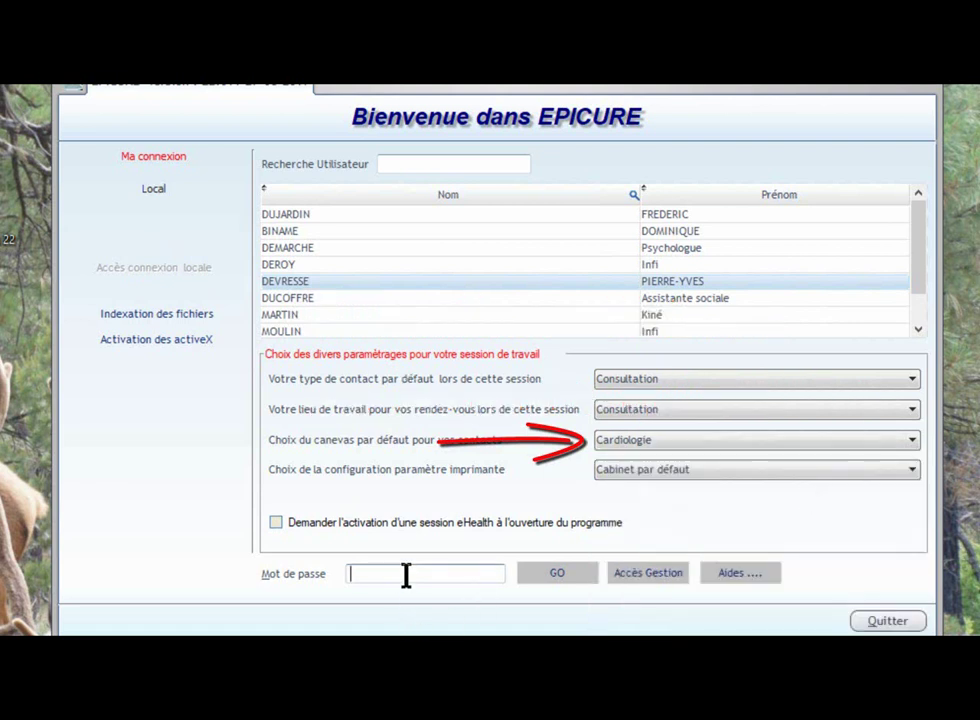
{"action": "type", "text": "***"}
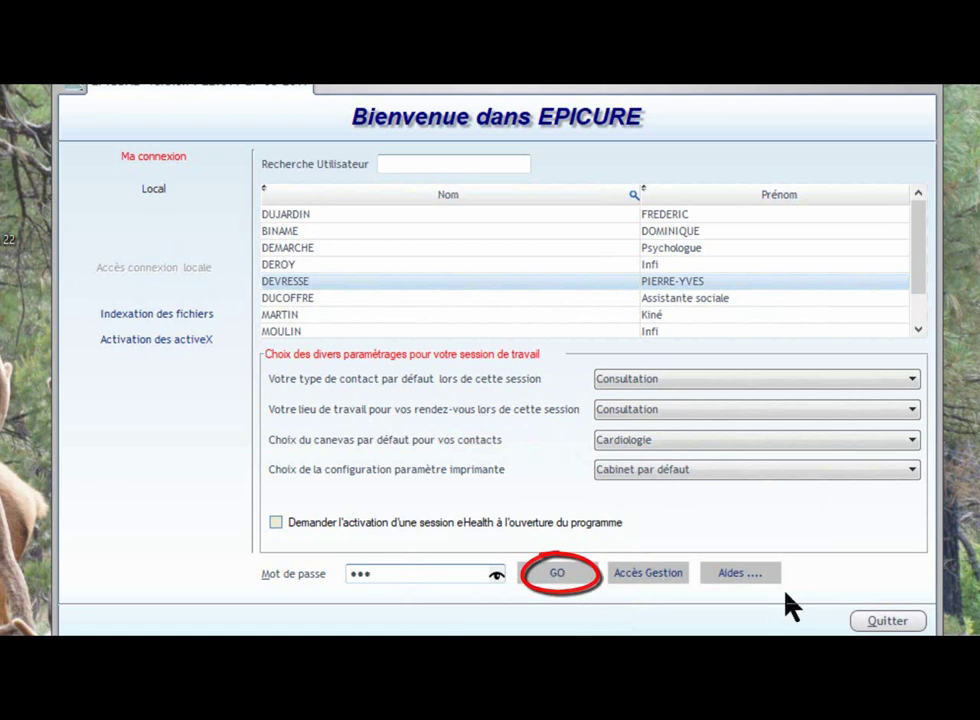
{"action": "left_click", "coordinate": [912, 444]}
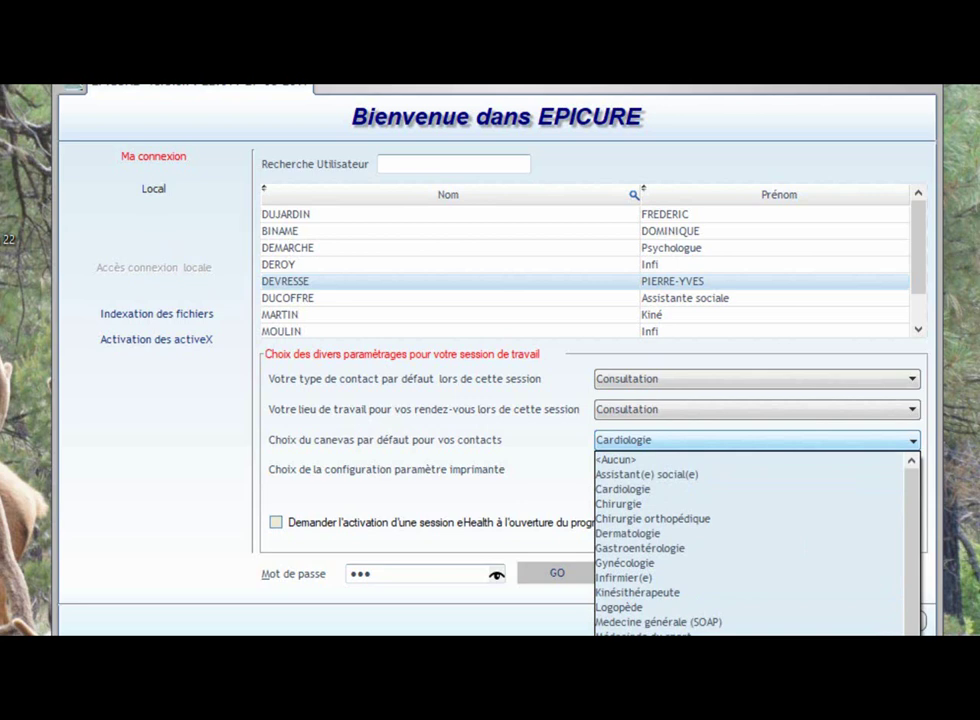
{"action": "left_click", "coordinate": [650, 695]}
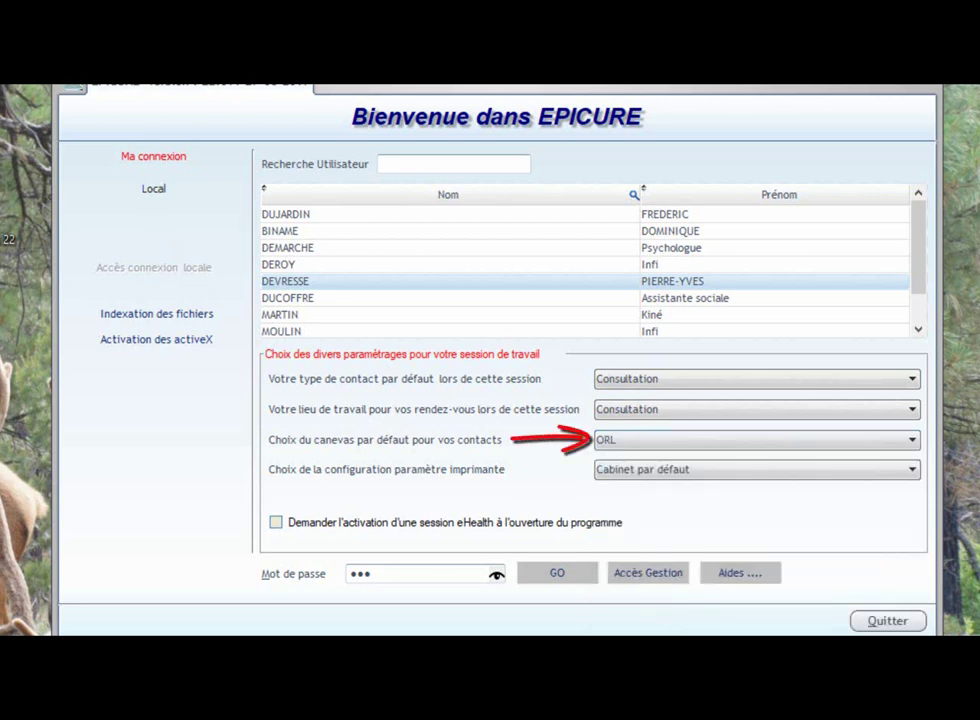
{"action": "left_click", "coordinate": [557, 575]}
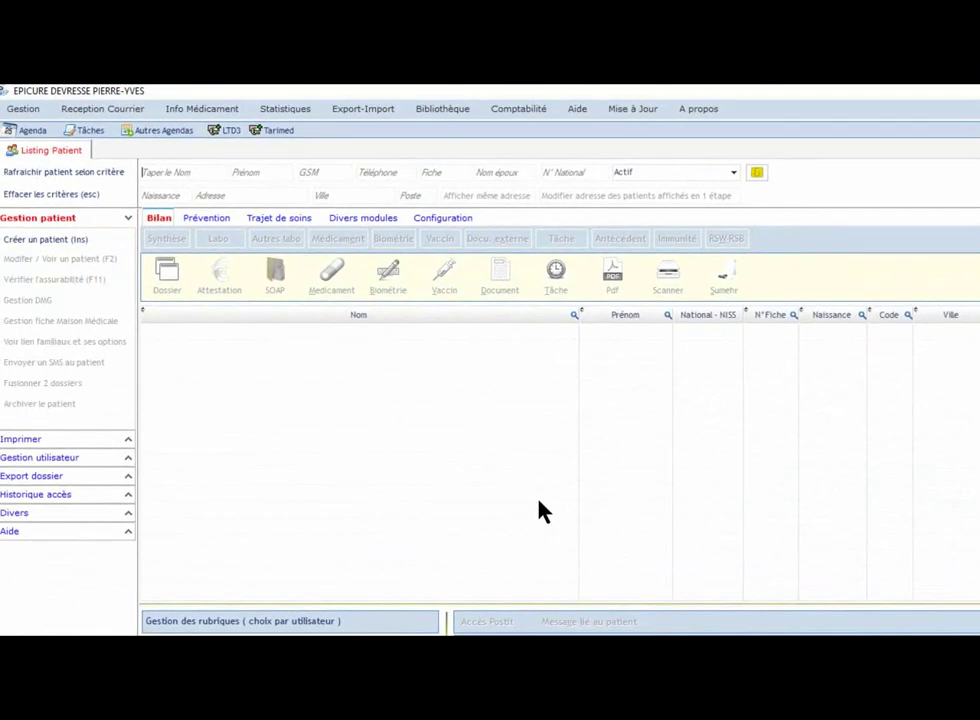
Step: Search 'DUJ', open the patient's record and create a new ORL consultation
{"action": "type", "text": "DUJ"}
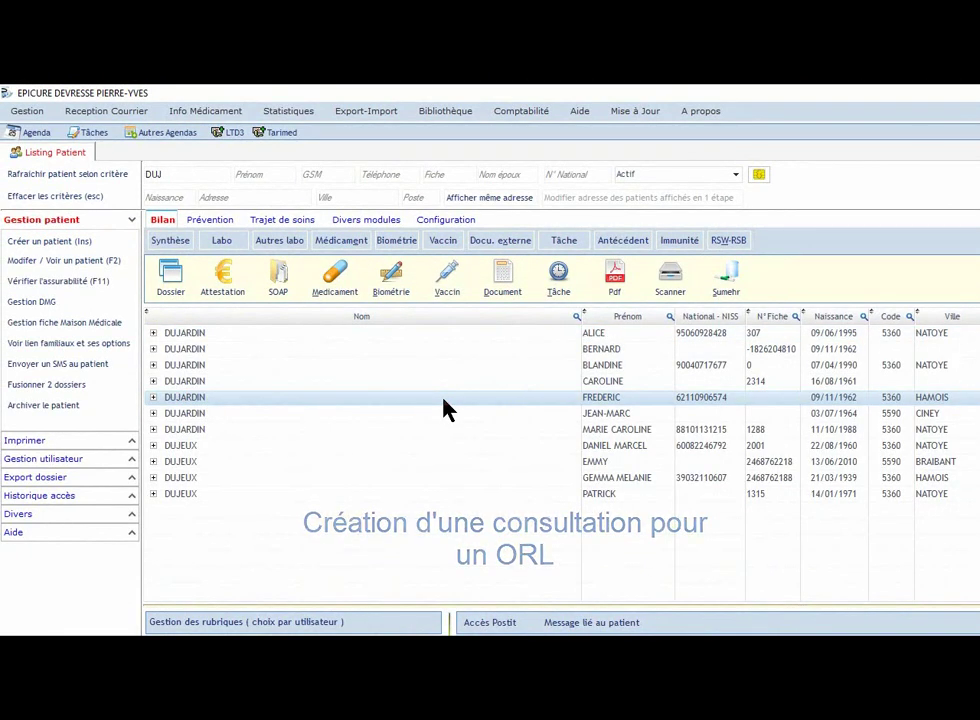
{"action": "double_click", "coordinate": [447, 408]}
{"action": "left_click", "coordinate": [406, 254]}
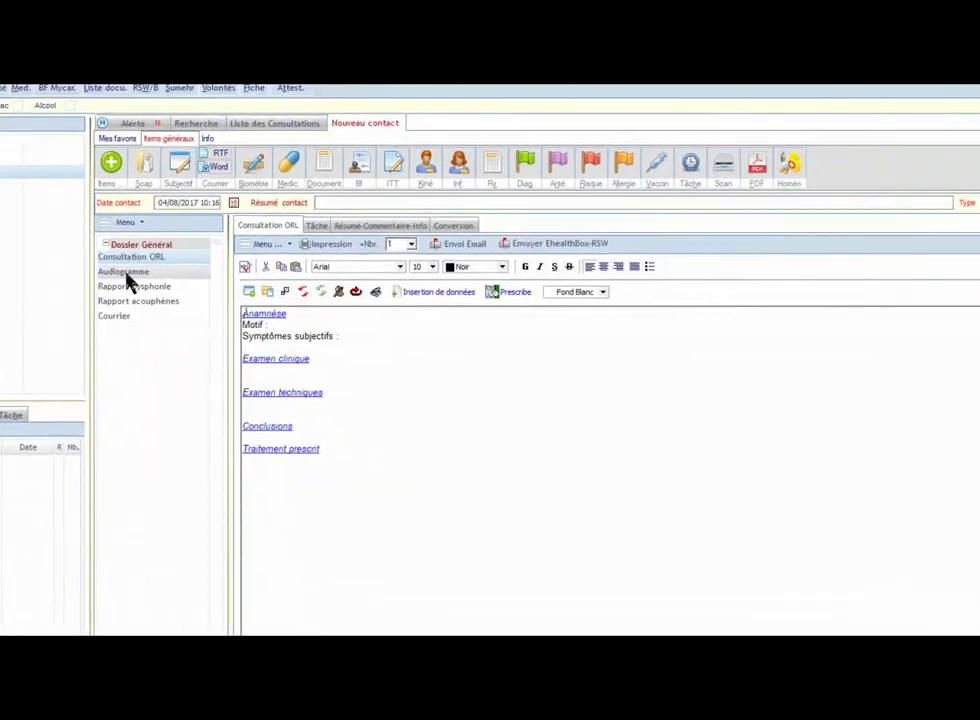
Step: View the Audiogramme form and the ORL report letter as a document
{"action": "left_click", "coordinate": [423, 395]}
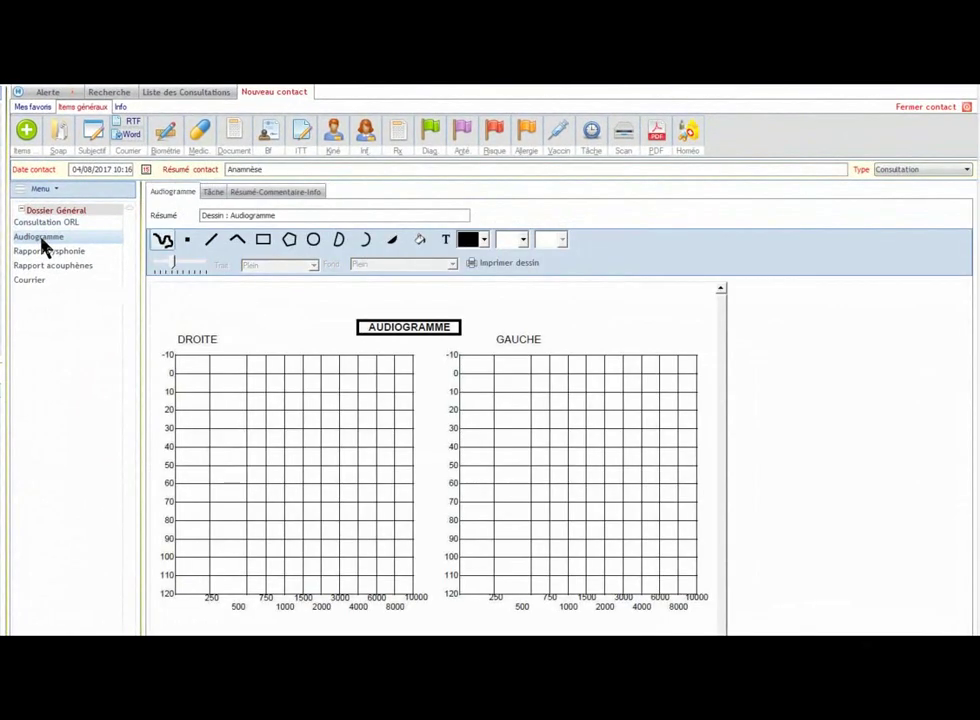
{"action": "left_click", "coordinate": [46, 258]}
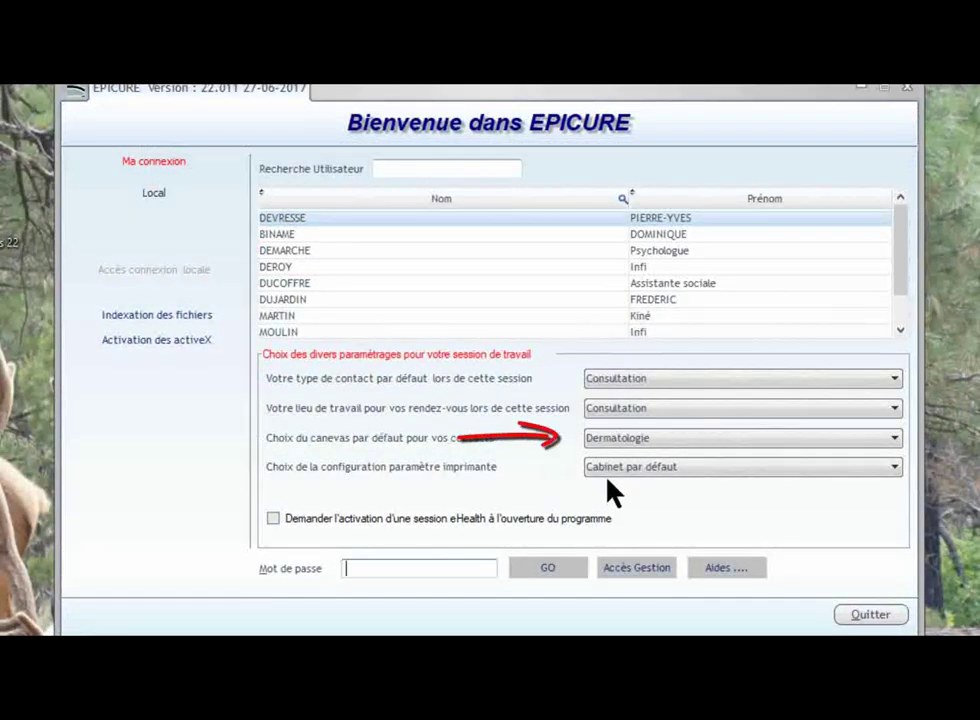
{"action": "left_click", "coordinate": [670, 439]}
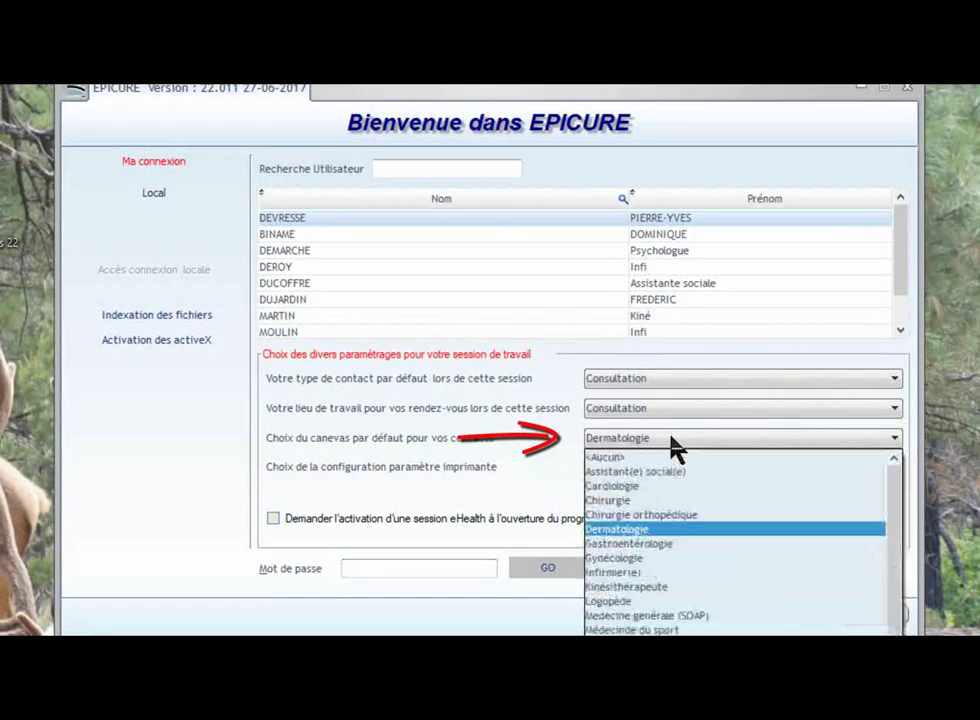
Step: Log in with Dermatologie, create a consultation for the patient and show its Photo numérique form
{"action": "left_click", "coordinate": [652, 531]}
{"action": "left_click", "coordinate": [442, 568]}
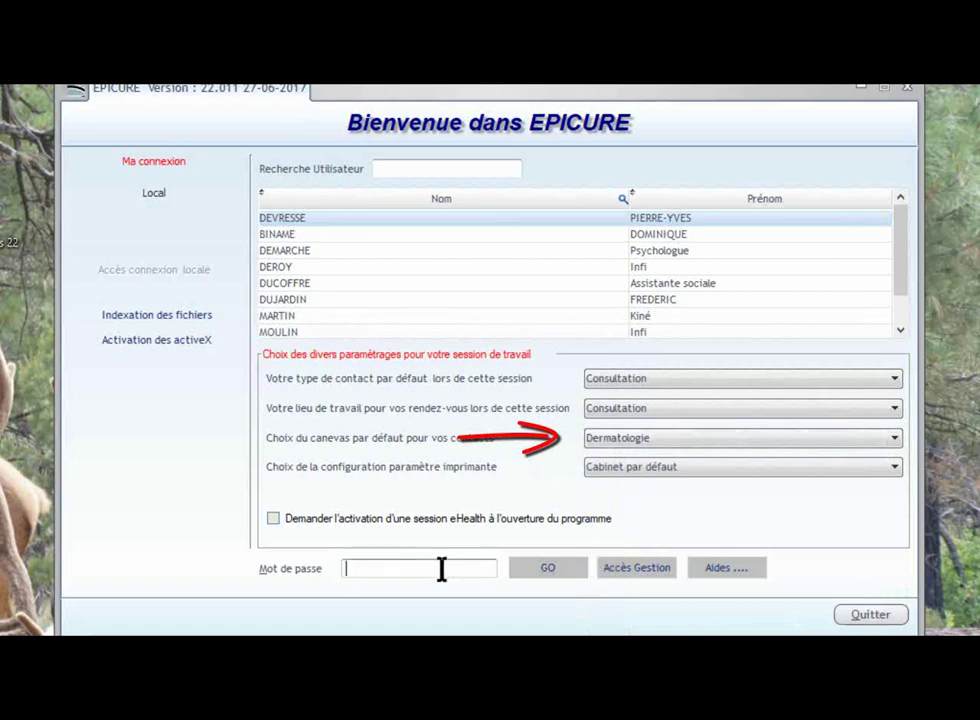
{"action": "type", "text": "••"}
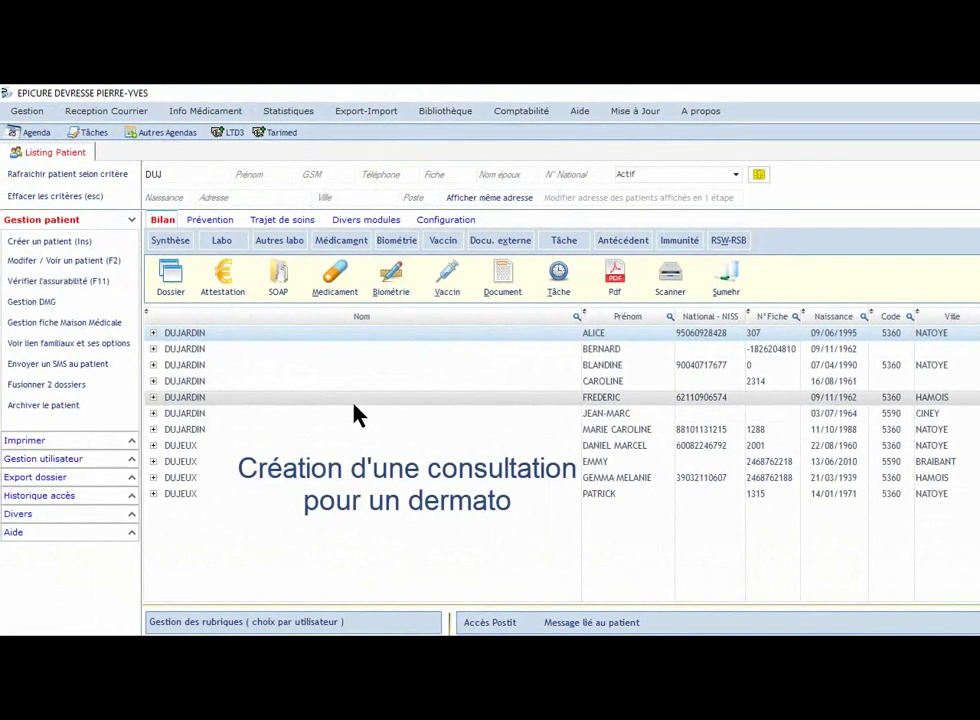
{"action": "double_click", "coordinate": [355, 403]}
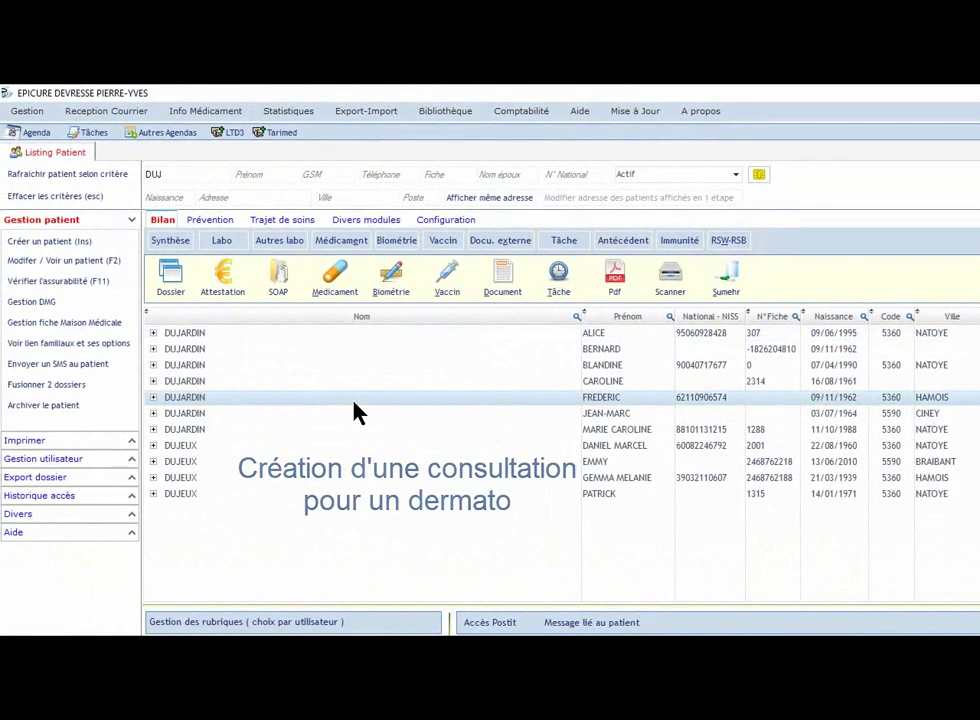
{"action": "left_click", "coordinate": [407, 255]}
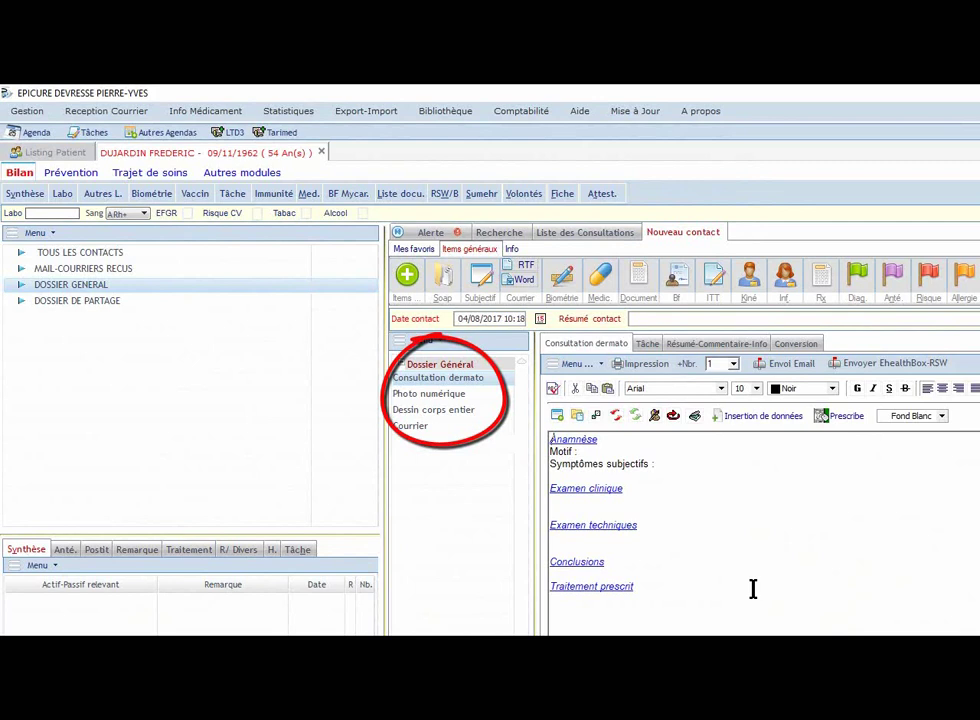
{"action": "left_click", "coordinate": [444, 394]}
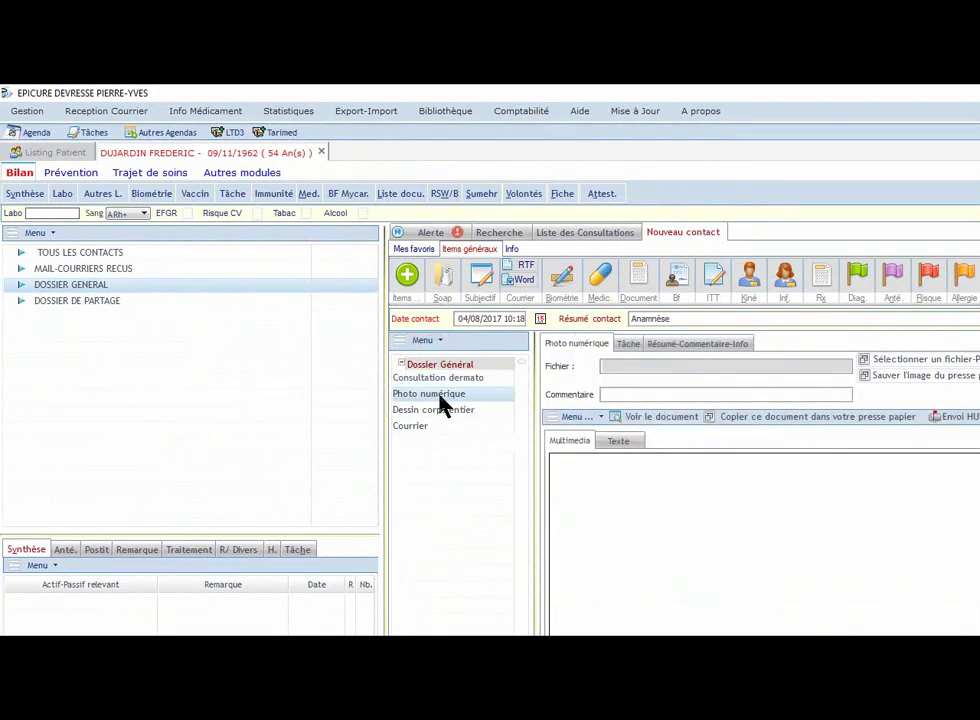
Step: Attach the skin rash photo file to the dermatology consultation
{"action": "left_click", "coordinate": [962, 360]}
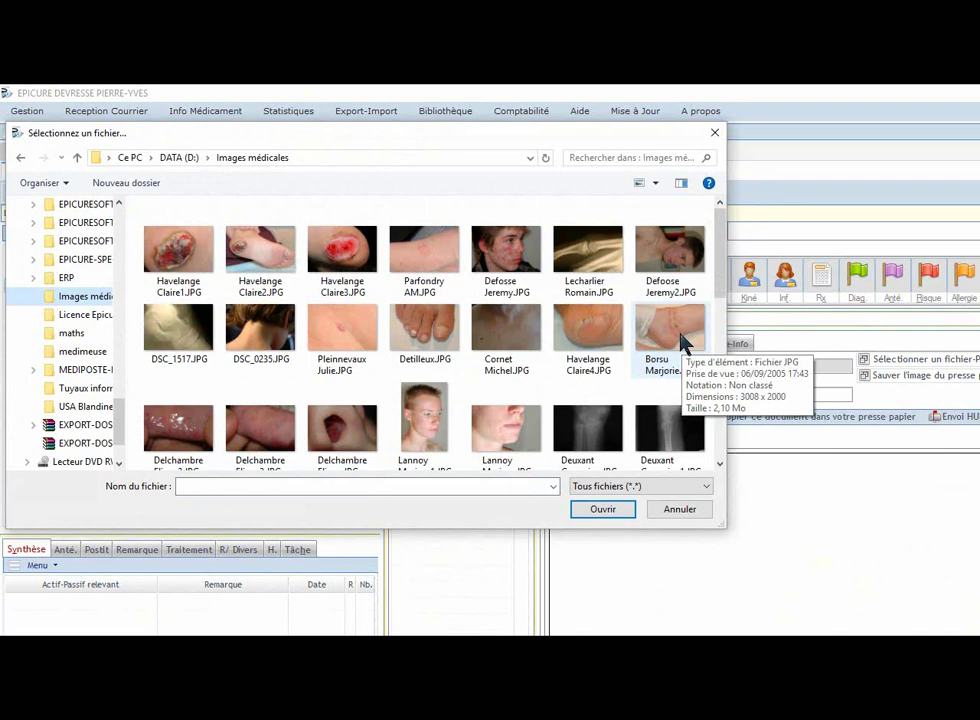
{"action": "left_click", "coordinate": [683, 343]}
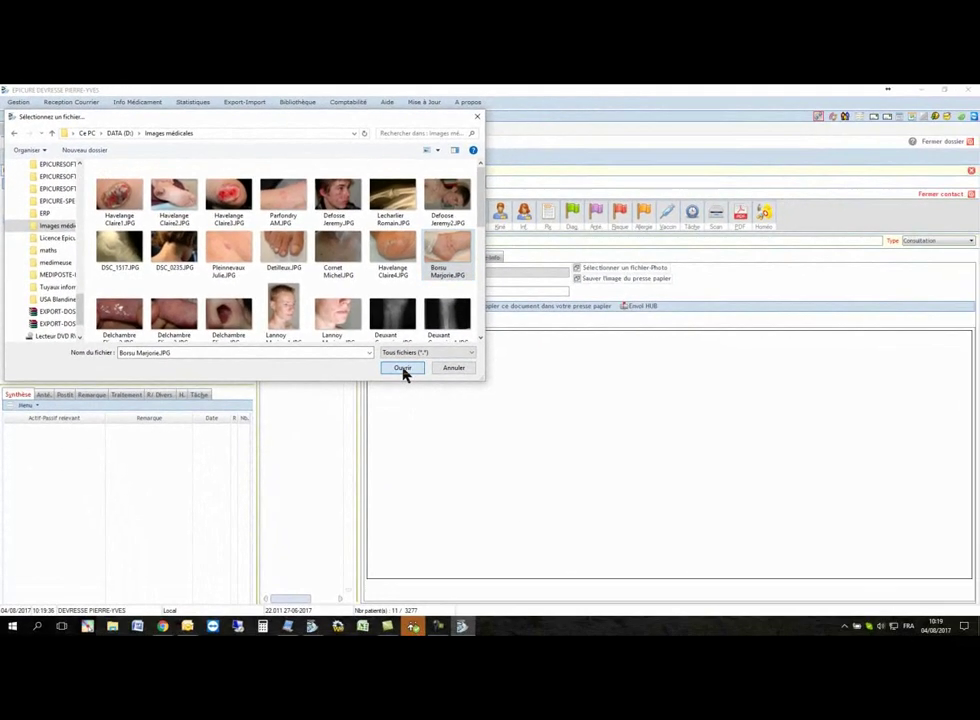
{"action": "left_click", "coordinate": [402, 369]}
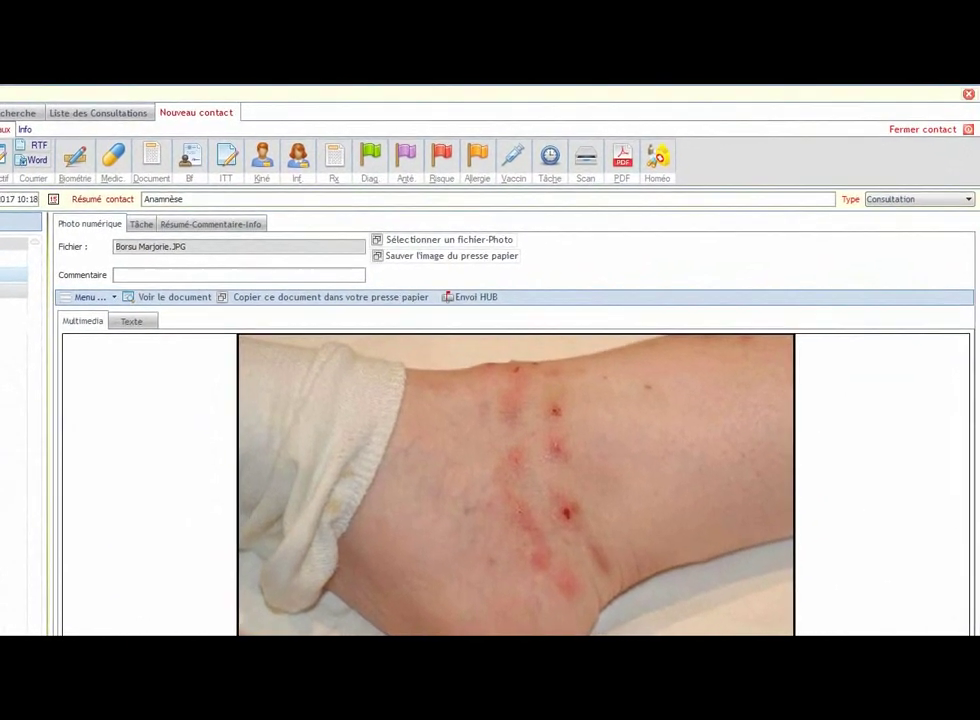
Step: Mark a single dot on the chest of the Dessin corps entier body chart
{"action": "left_click", "coordinate": [255, 301]}
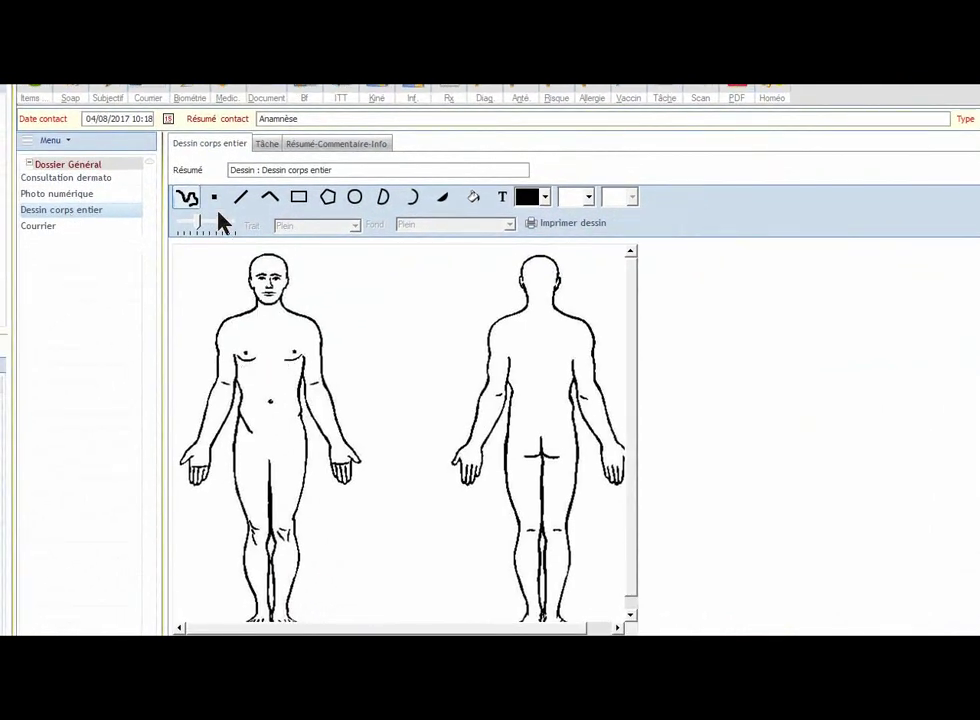
{"action": "left_click", "coordinate": [214, 198]}
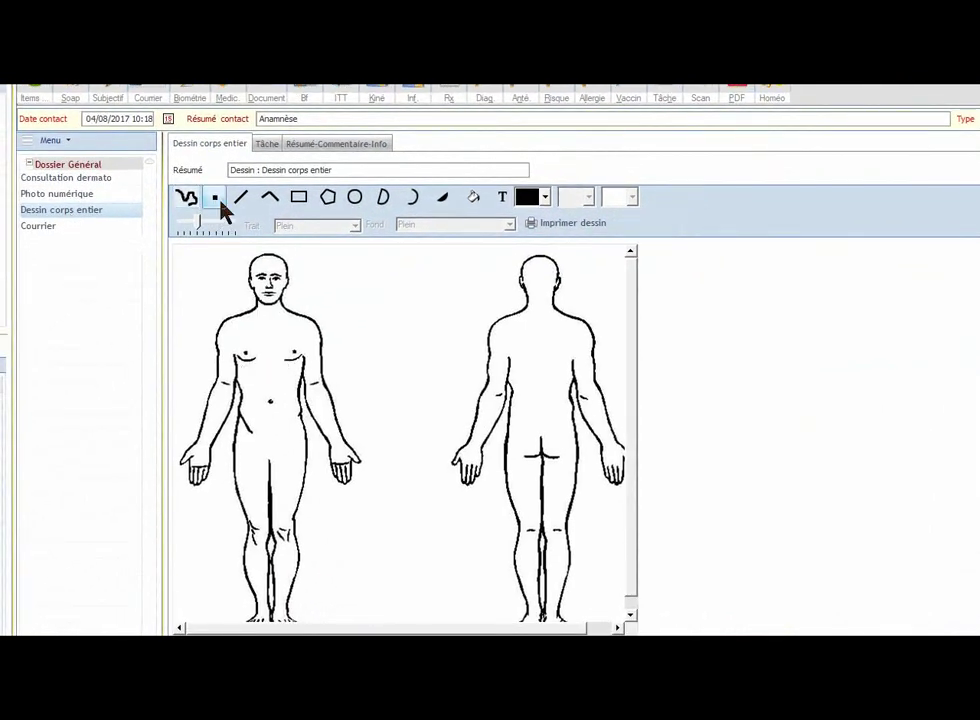
{"action": "left_click", "coordinate": [297, 337]}
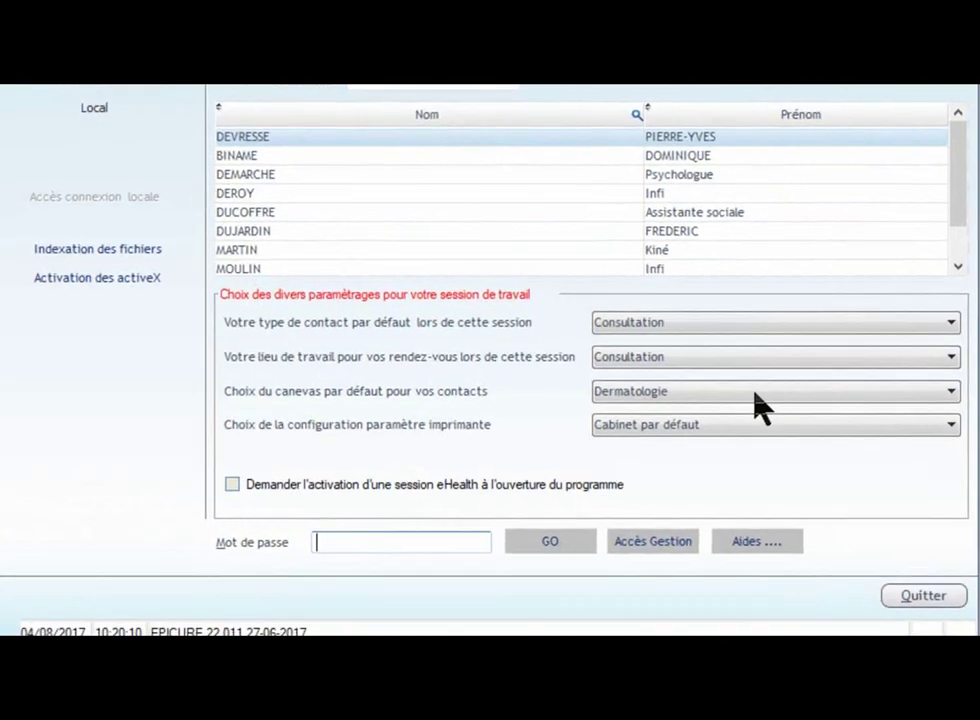
{"action": "left_click", "coordinate": [759, 394]}
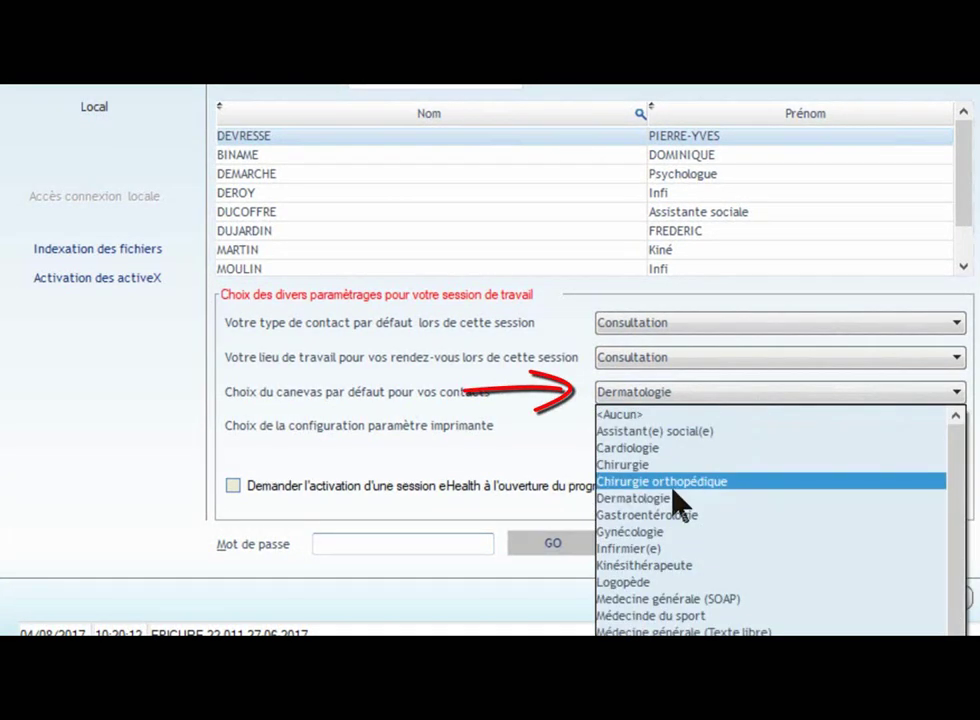
Step: Log in with Gynécologie as default template and create a new consultation for the patient
{"action": "left_click", "coordinate": [635, 531]}
{"action": "left_click", "coordinate": [455, 547]}
{"action": "type", "text": "•••"}
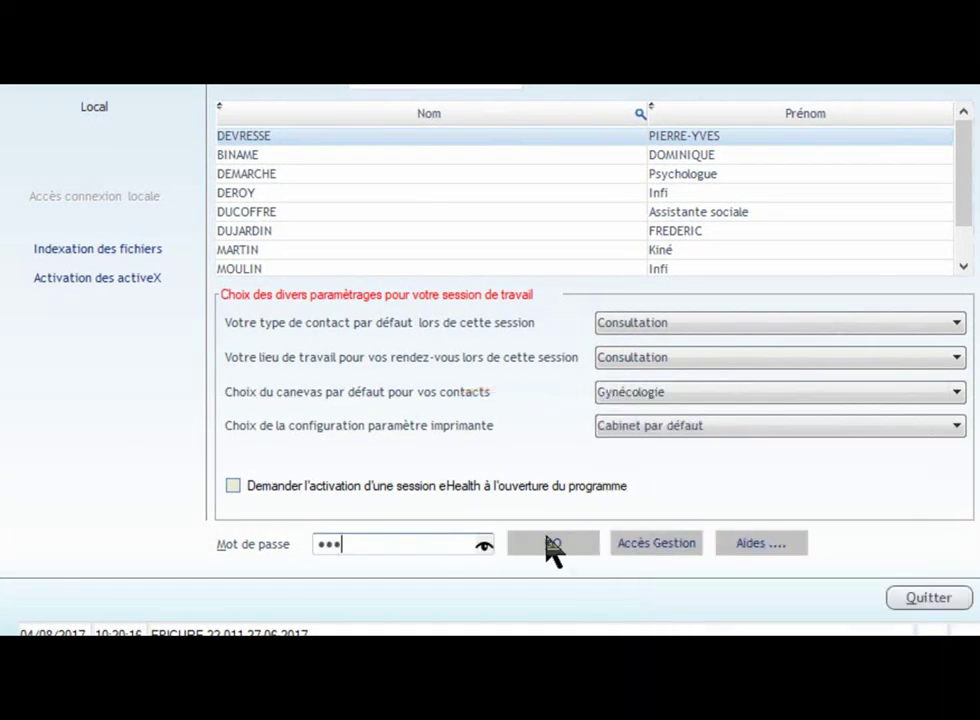
{"action": "left_click", "coordinate": [553, 545]}
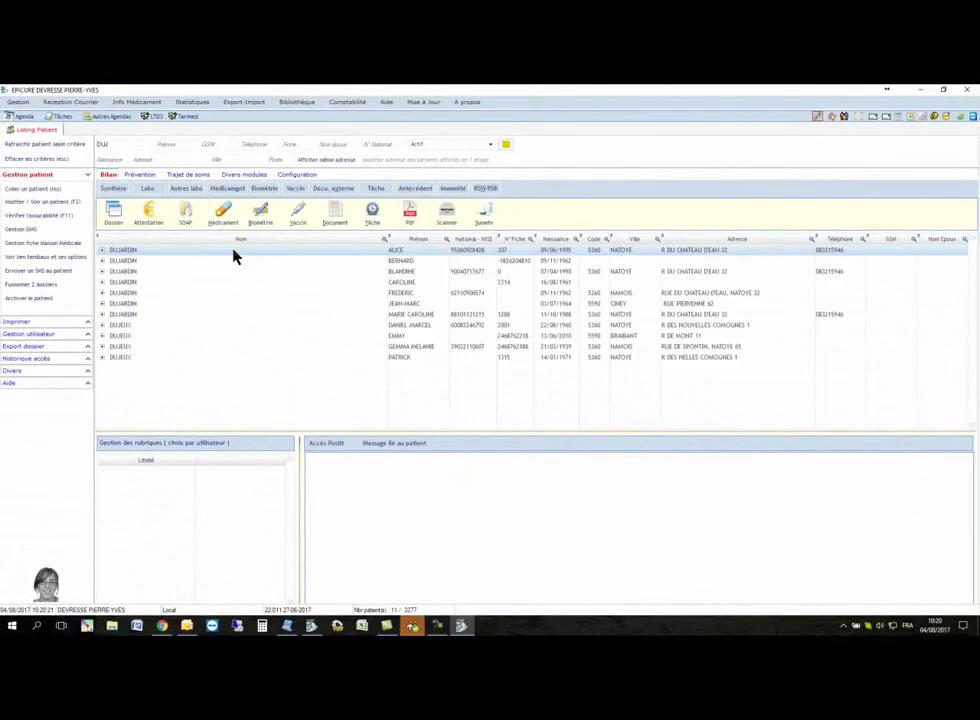
{"action": "double_click", "coordinate": [230, 251]}
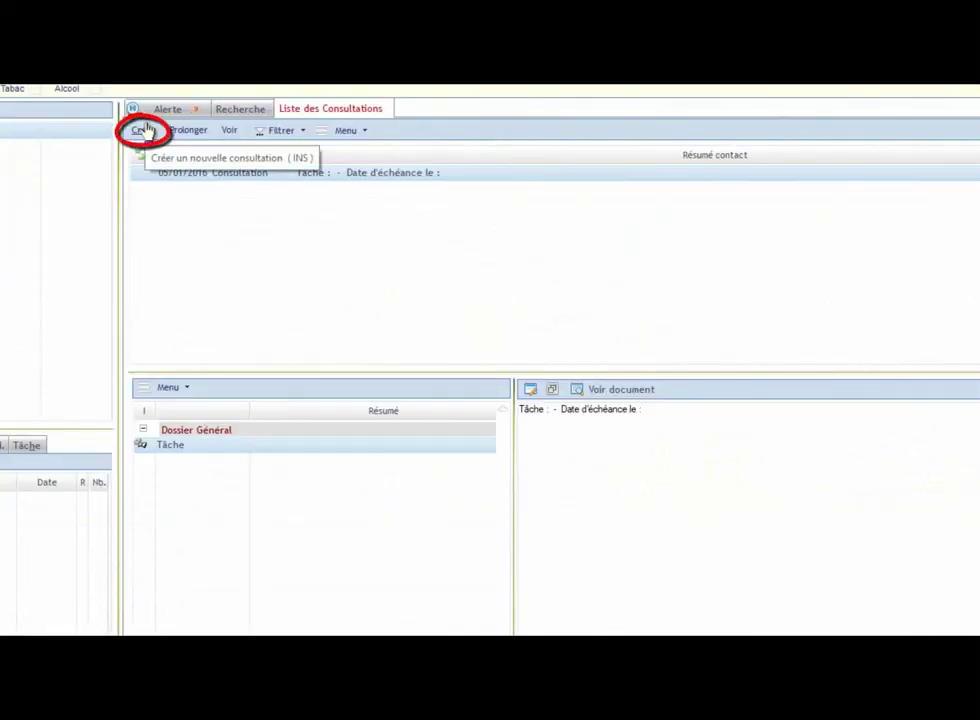
{"action": "left_click", "coordinate": [146, 129]}
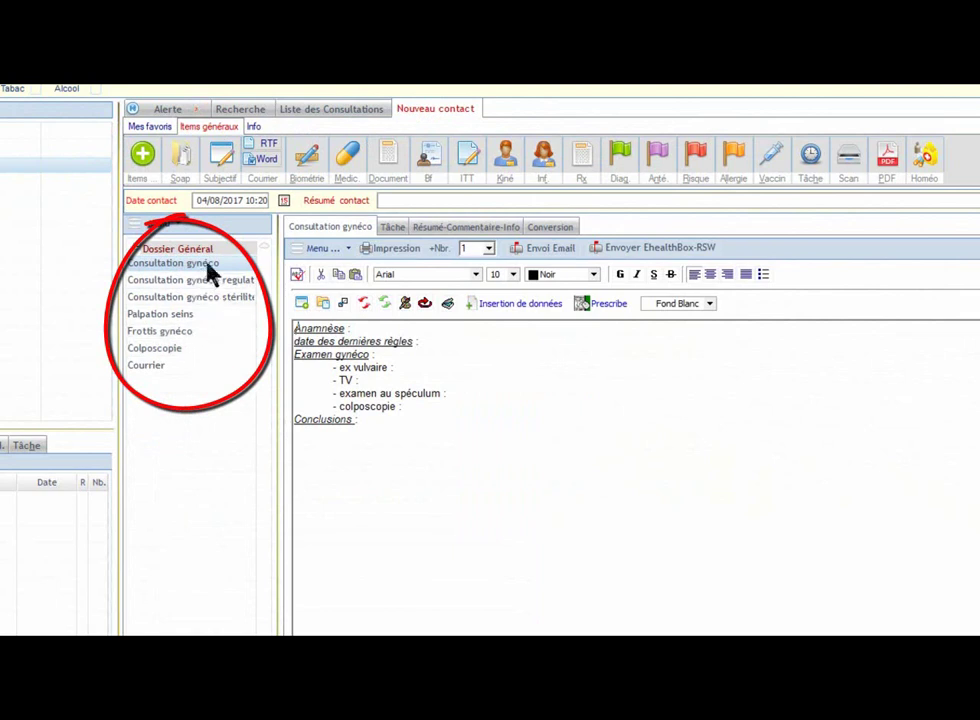
Step: Browse the Palpation seins, Frottis gynéco and Colposcopie forms, then close the consultation
{"action": "left_click", "coordinate": [202, 318]}
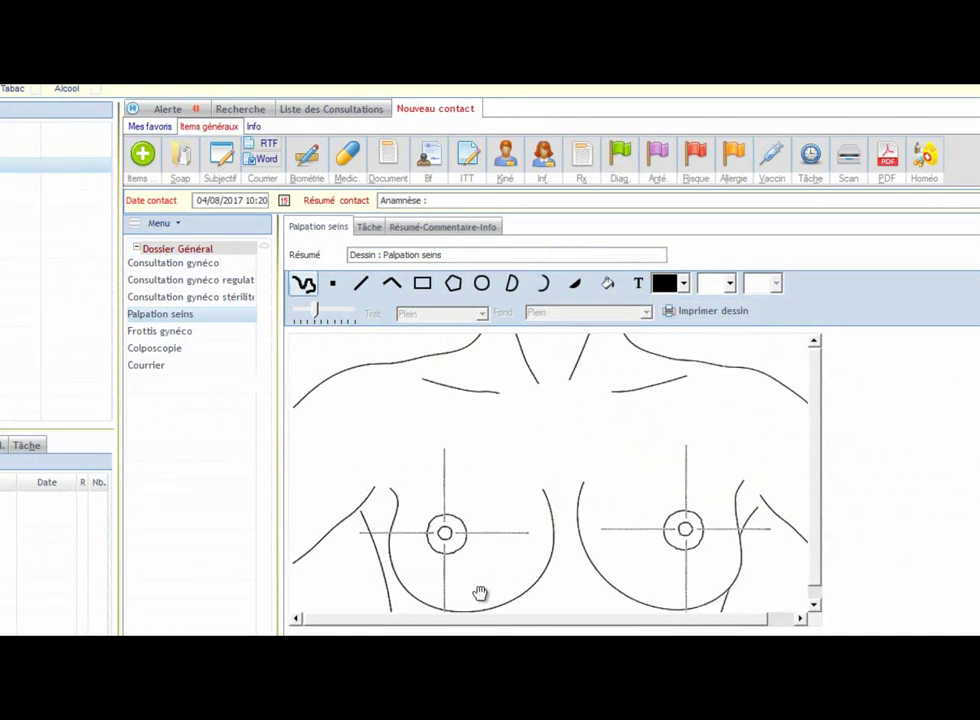
{"action": "left_click", "coordinate": [160, 331]}
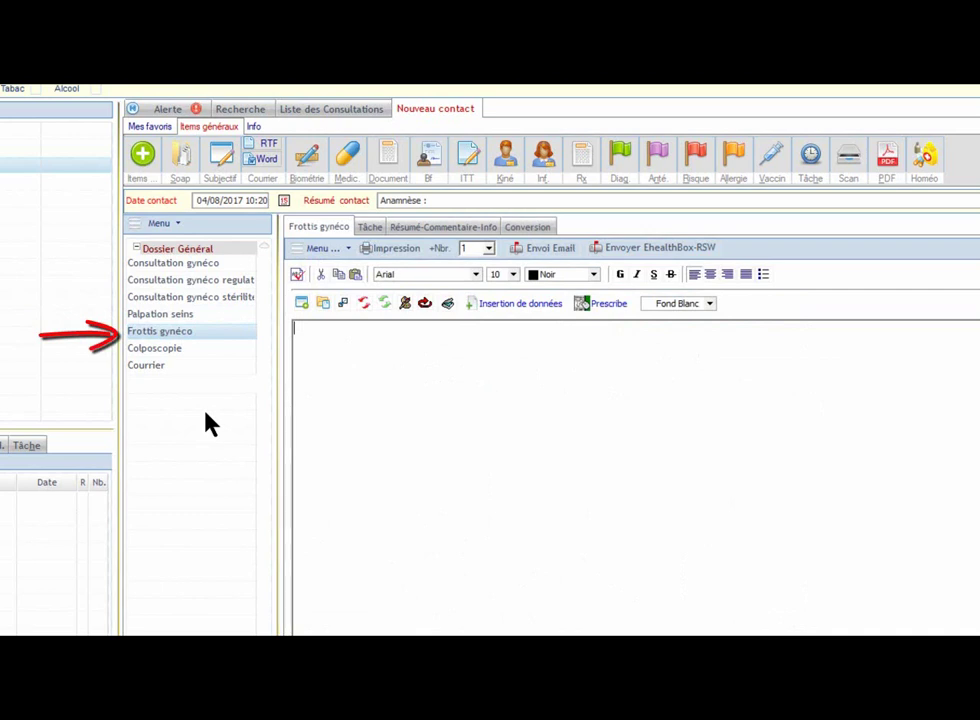
{"action": "left_click", "coordinate": [188, 350]}
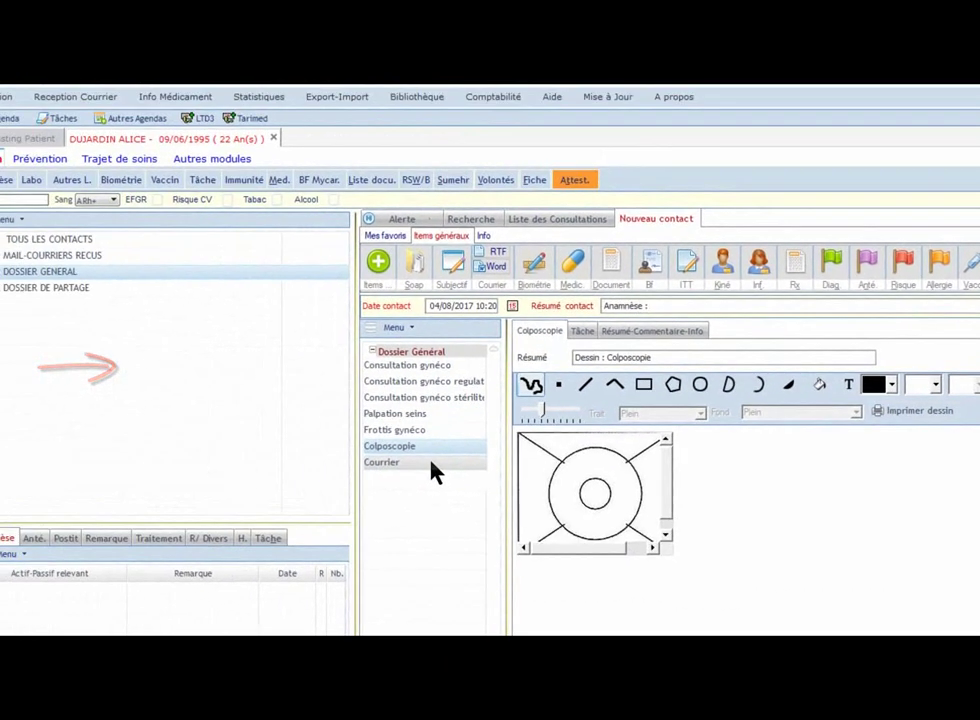
{"action": "left_click", "coordinate": [305, 109]}
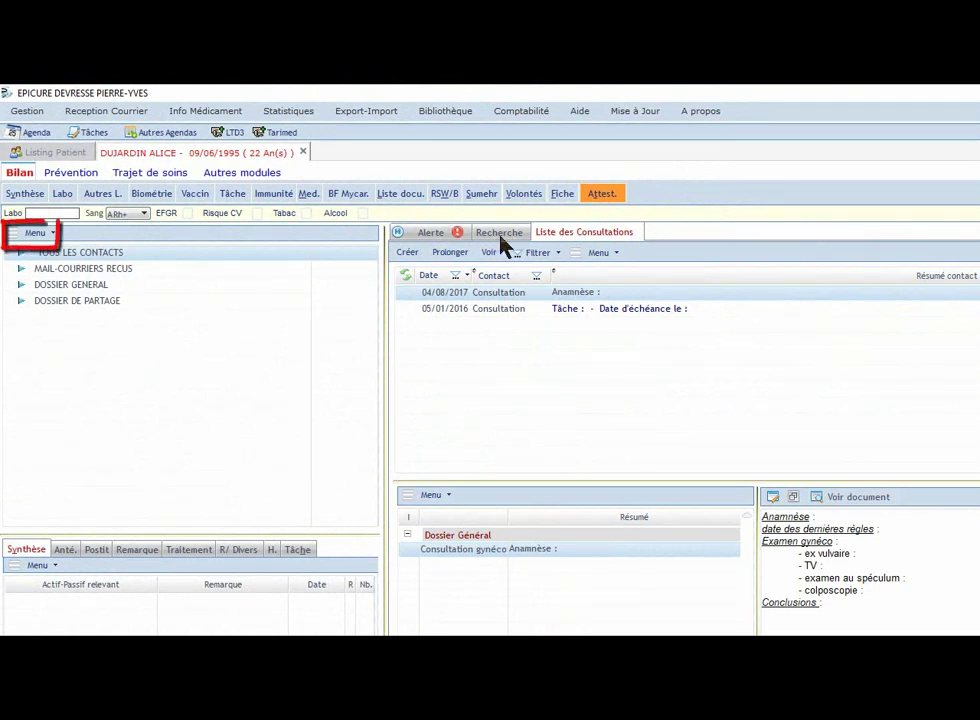
{"action": "left_click", "coordinate": [34, 236]}
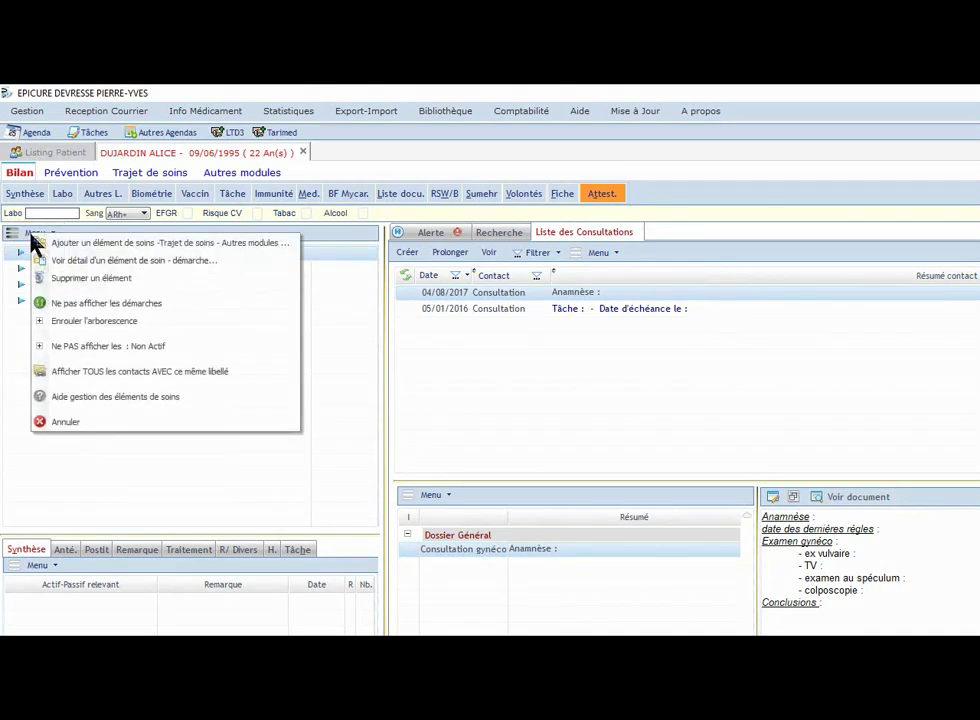